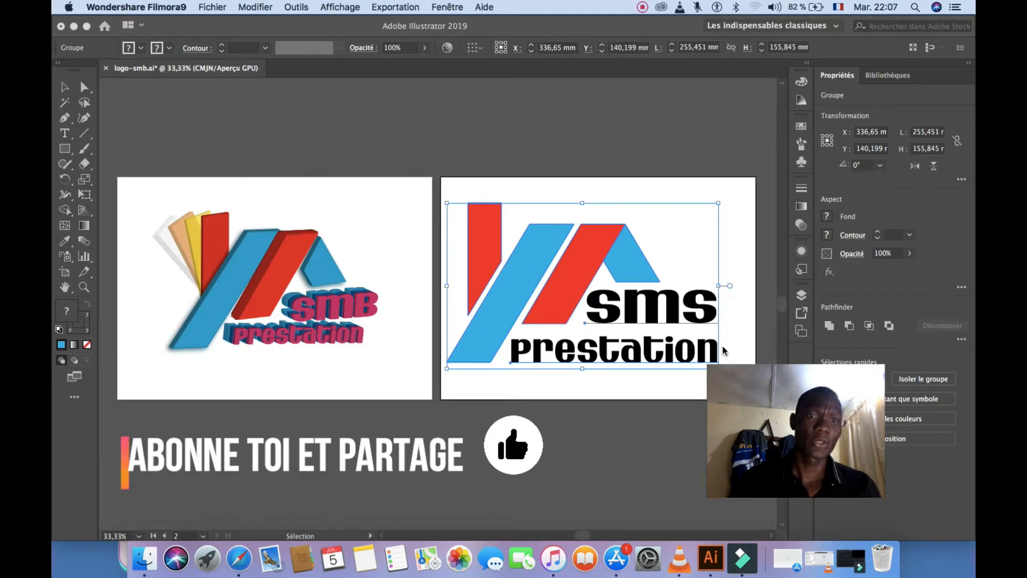
{"action": "left_click_drag", "start_coordinate": [709, 368], "coordinate": [858, 472]}
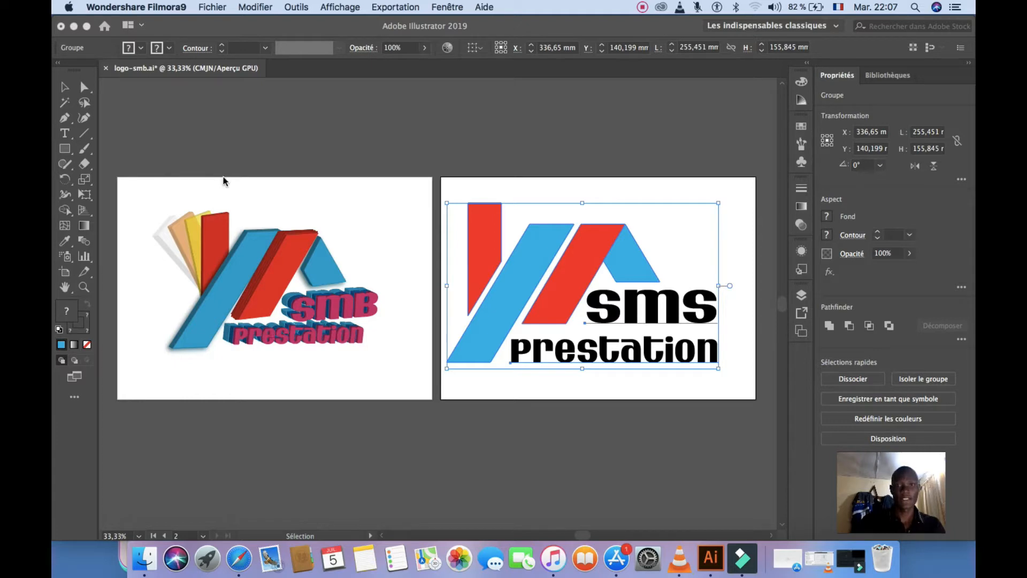
{"action": "left_click", "coordinate": [506, 171]}
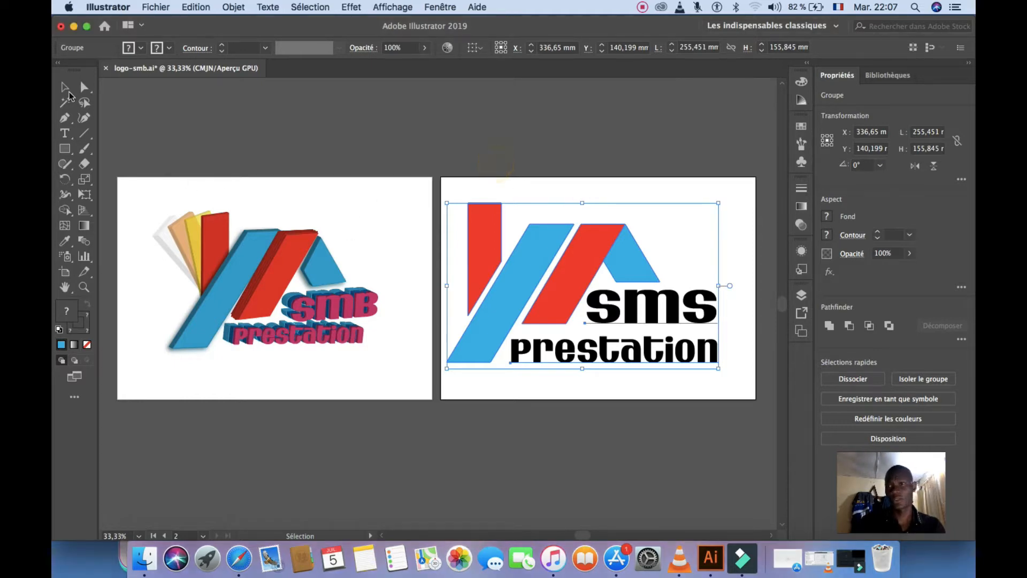
{"action": "left_click", "coordinate": [65, 117]}
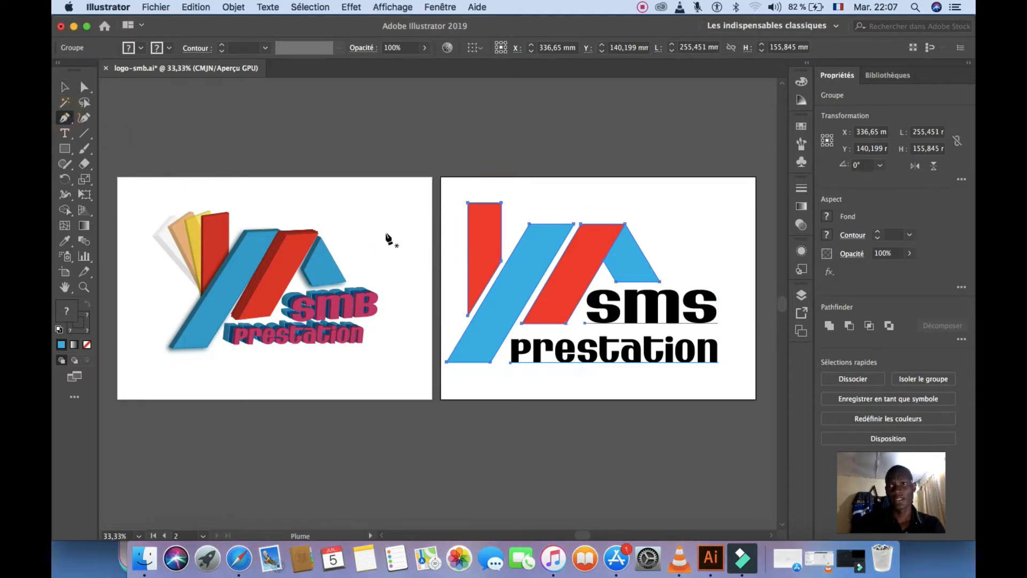
{"action": "left_click", "coordinate": [87, 344]}
{"action": "left_click", "coordinate": [81, 322]}
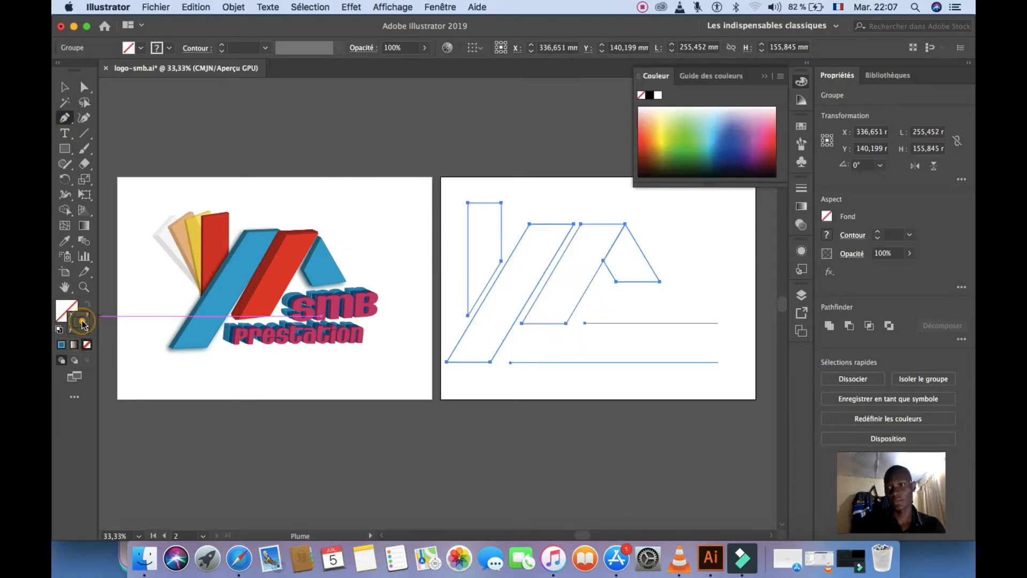
{"action": "left_click", "coordinate": [649, 96]}
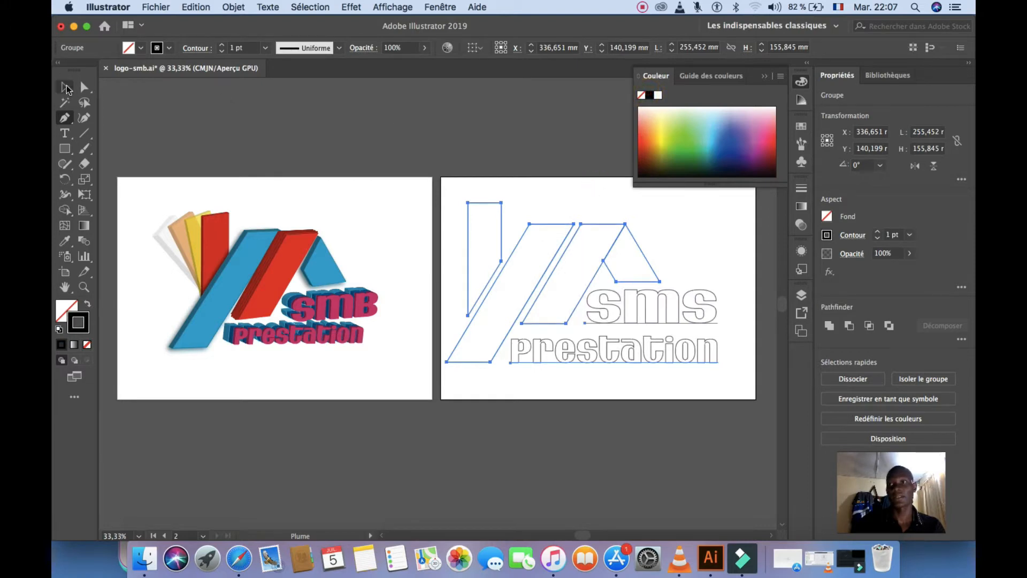
{"action": "left_click", "coordinate": [67, 86]}
{"action": "key", "text": "super+z"}
{"action": "key", "text": "super+z"}
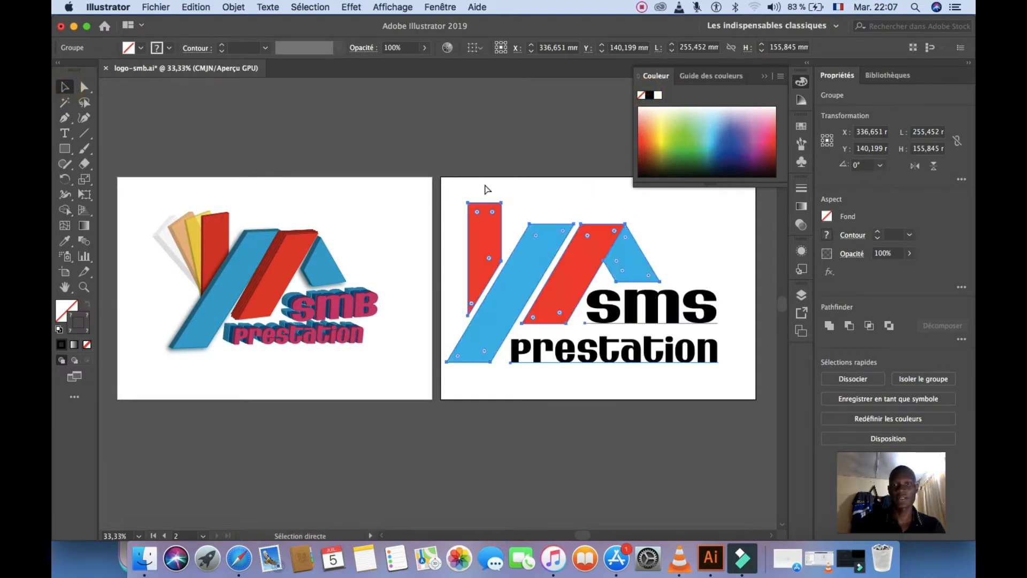
Step: Trace the vertical red bar of the flat logo with the Pen tool as a closed path with no fill and a black 1 pt stroke
{"action": "left_click", "coordinate": [526, 171]}
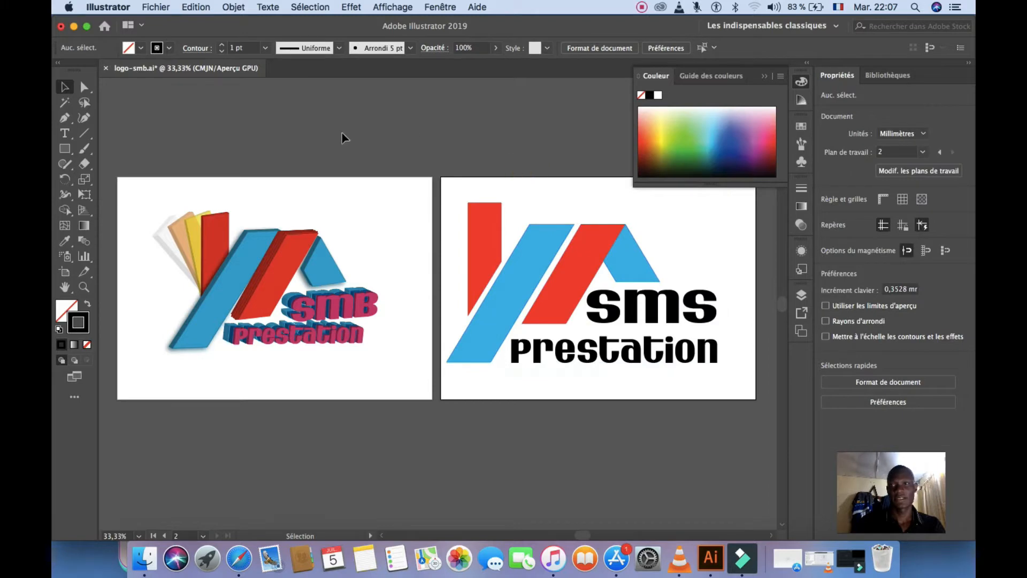
{"action": "left_click", "coordinate": [64, 118]}
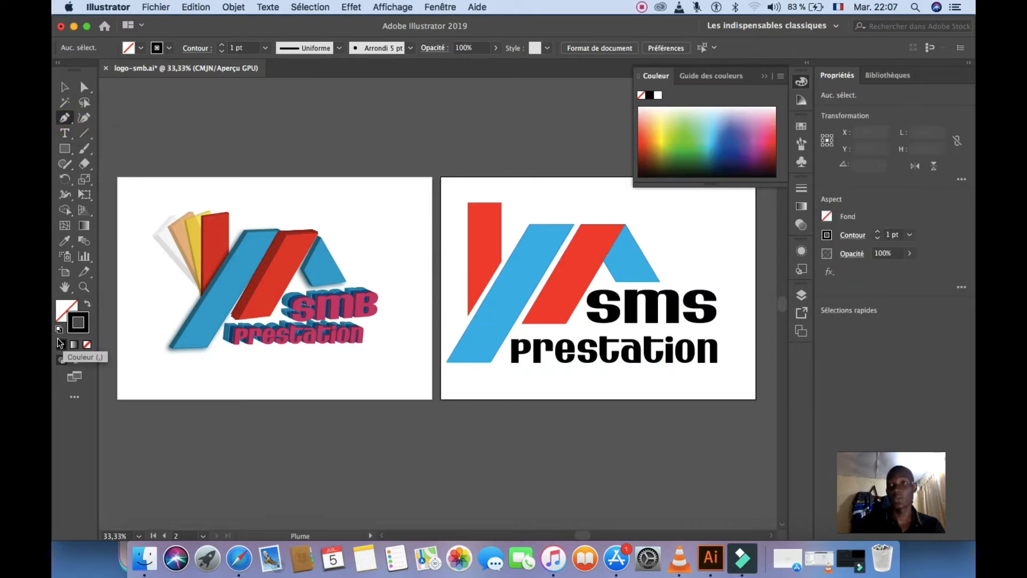
{"action": "left_click", "coordinate": [88, 304]}
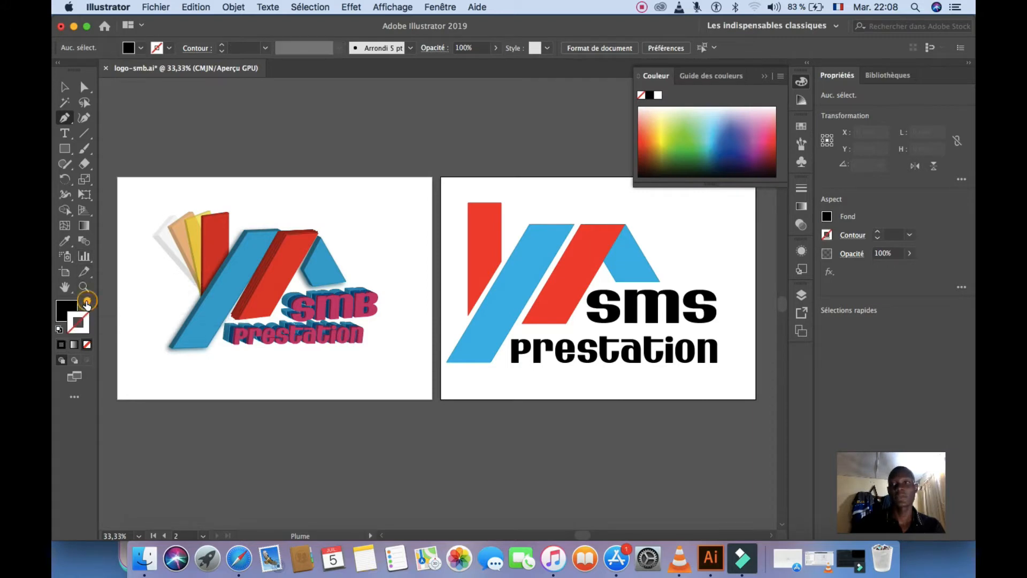
{"action": "left_click", "coordinate": [84, 323]}
{"action": "left_click", "coordinate": [88, 304]}
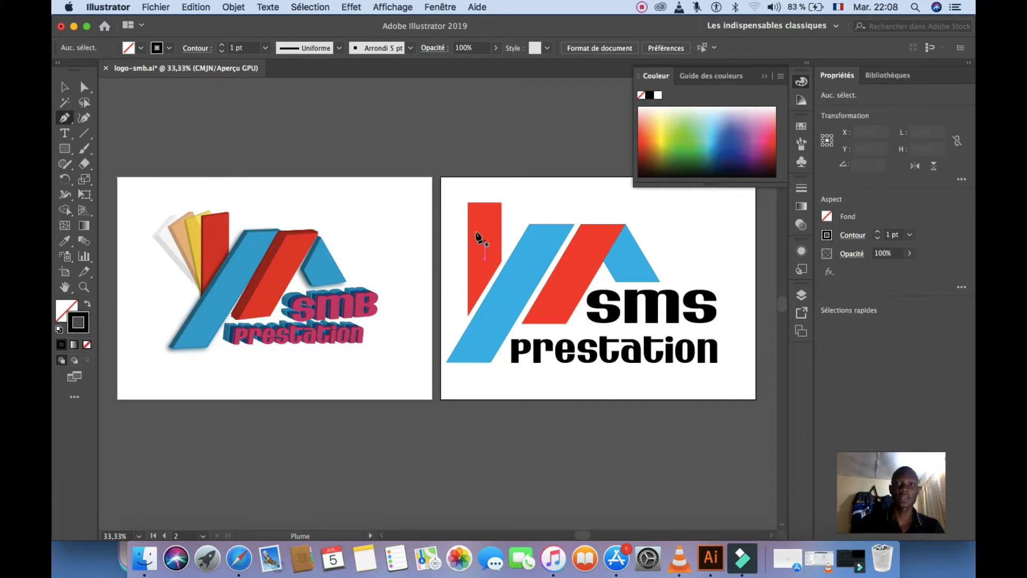
{"action": "left_click", "coordinate": [468, 203]}
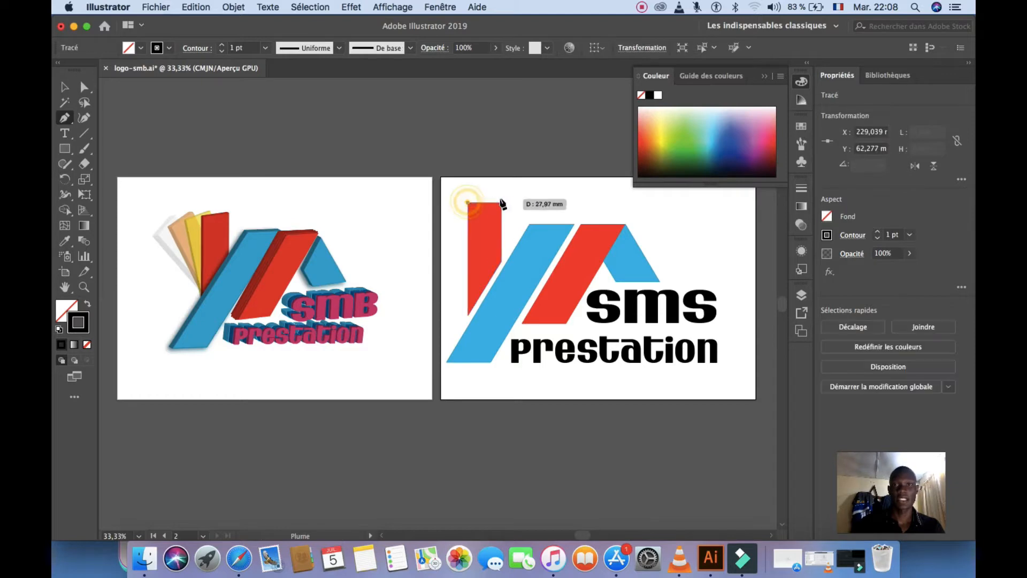
{"action": "left_click", "coordinate": [501, 203]}
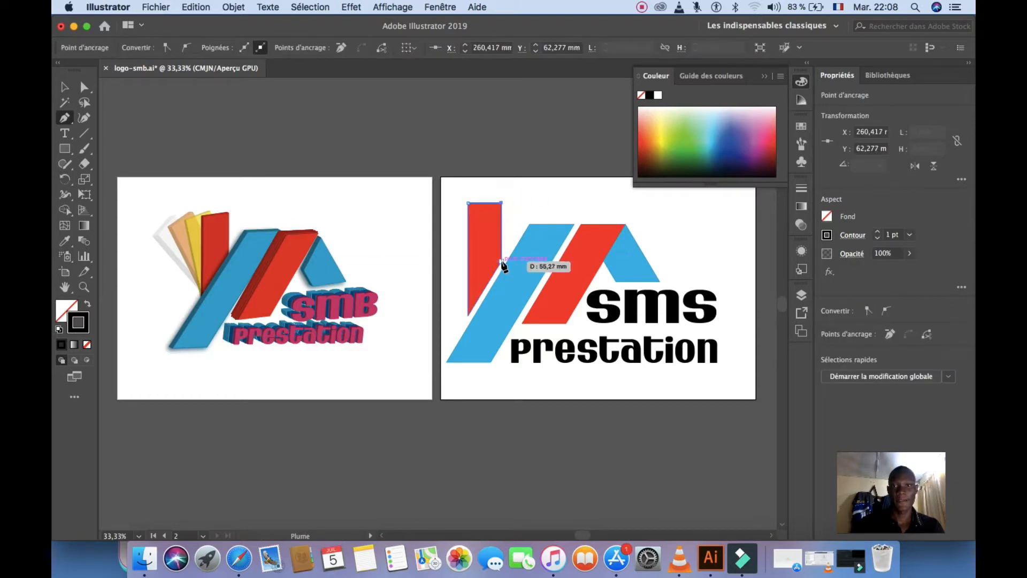
{"action": "left_click", "coordinate": [501, 261]}
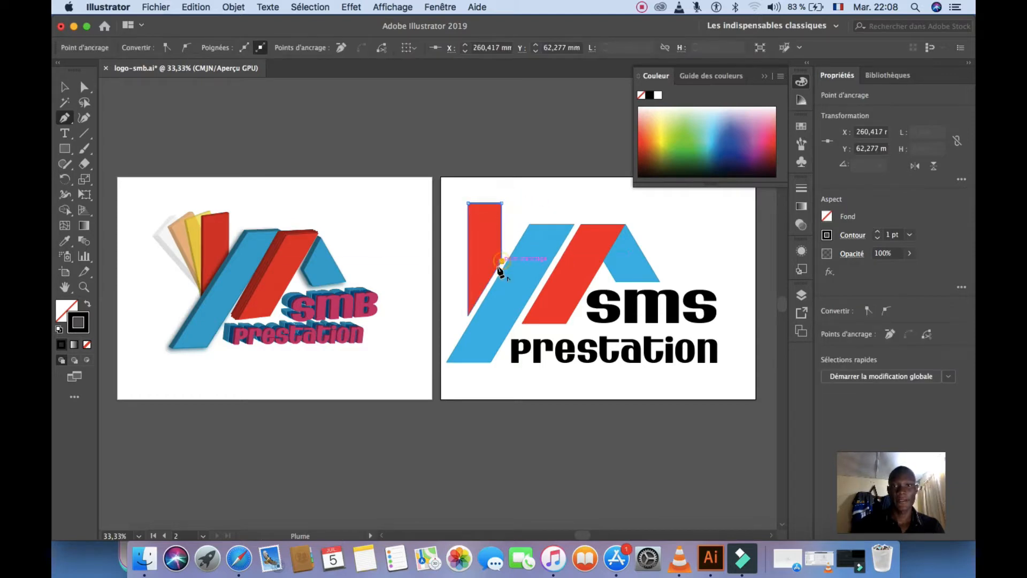
{"action": "left_click", "coordinate": [468, 315]}
{"action": "left_click", "coordinate": [467, 203]}
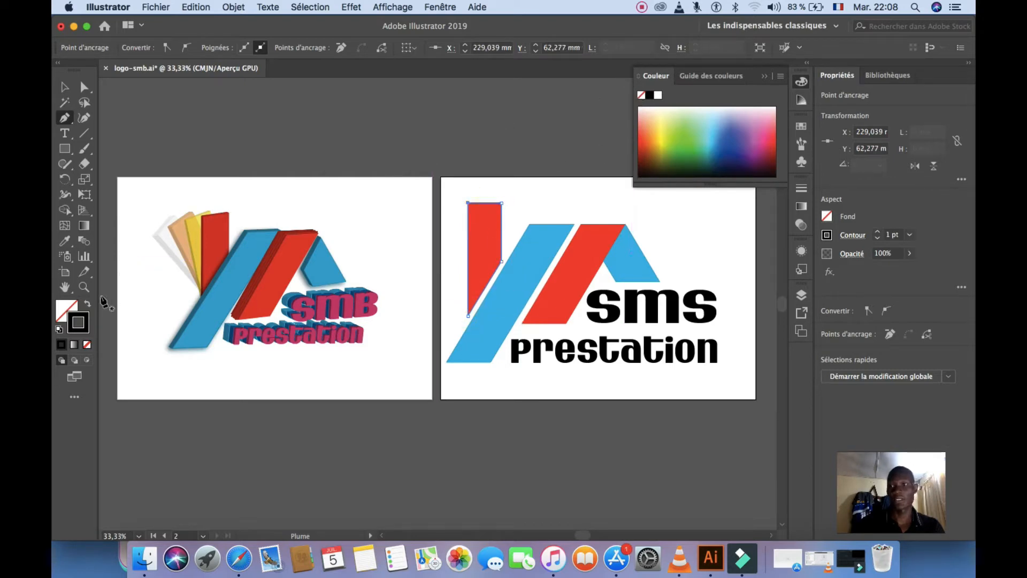
Step: Fill the traced vertical bar with black and deselect the artwork
{"action": "left_click", "coordinate": [72, 309]}
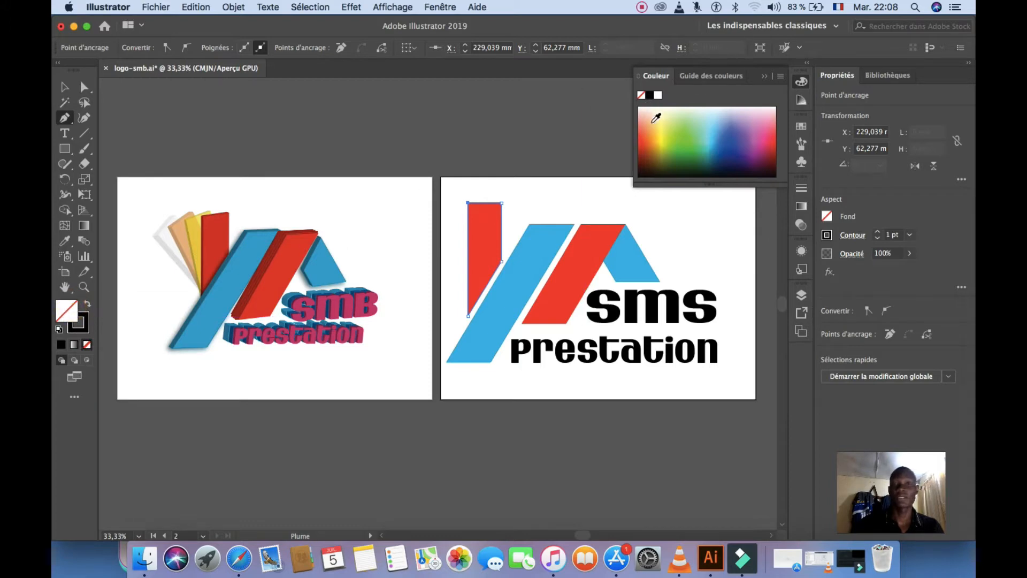
{"action": "left_click", "coordinate": [650, 96]}
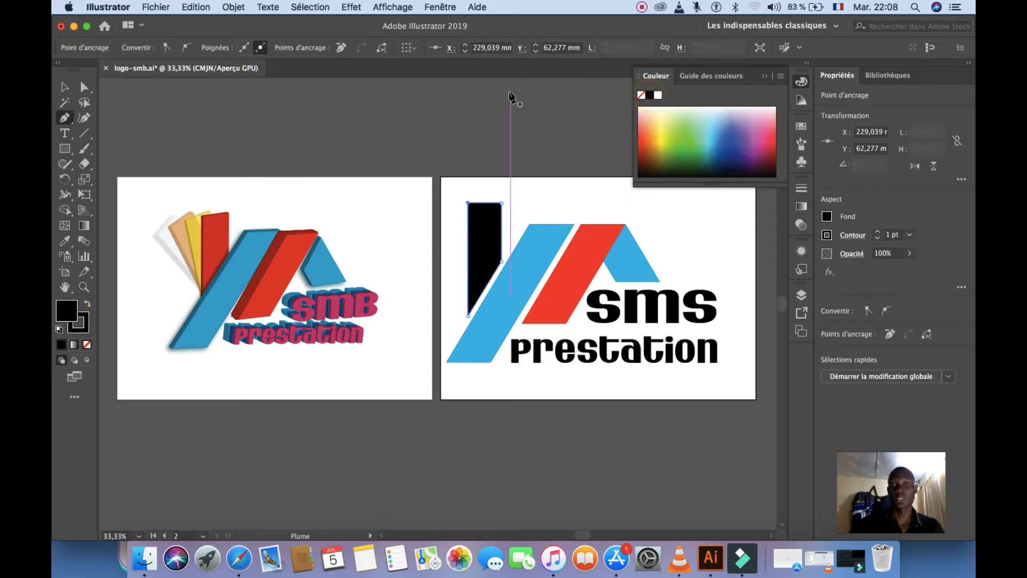
{"action": "left_click", "coordinate": [65, 86]}
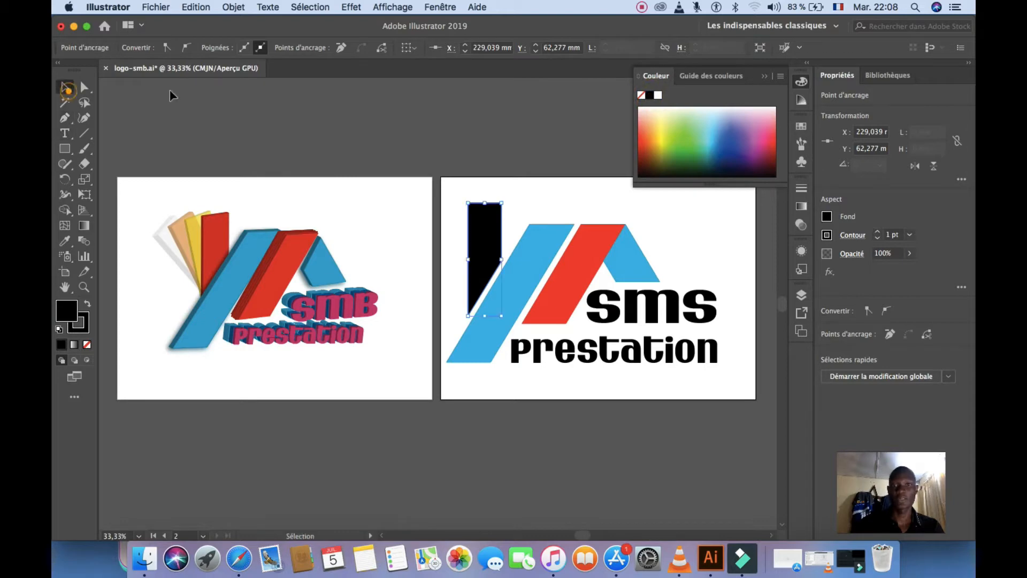
{"action": "left_click", "coordinate": [535, 239]}
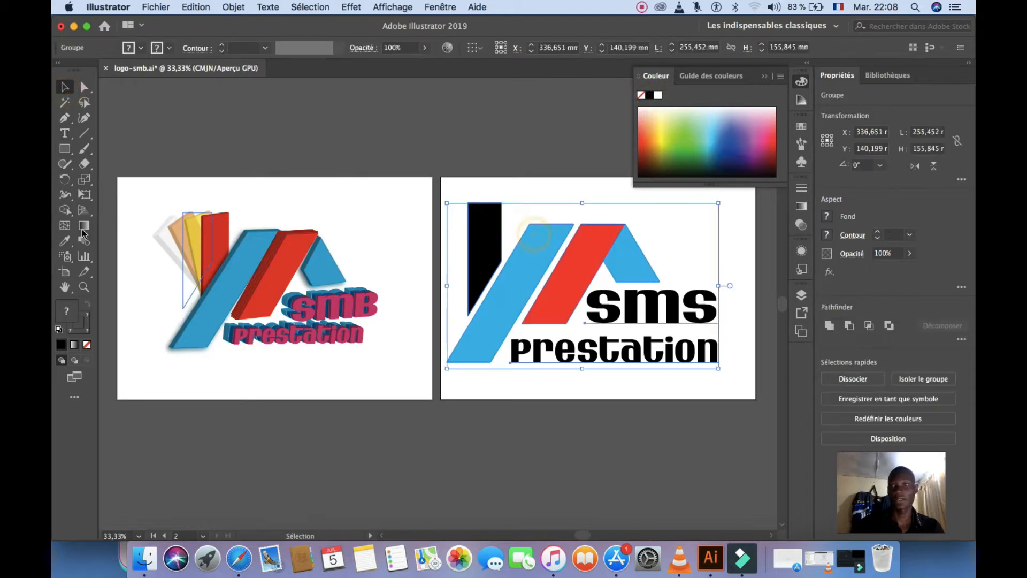
{"action": "left_click", "coordinate": [258, 152]}
Step: Trace the long blue diagonal bar of the flat logo as a closed Pen path starting without a fill, and fill it with red
{"action": "left_click", "coordinate": [65, 119]}
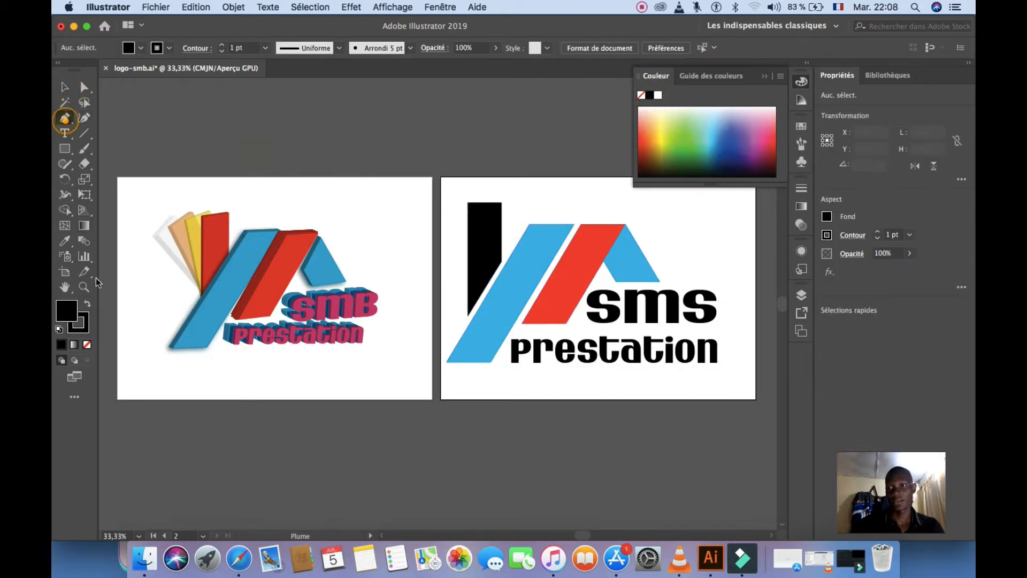
{"action": "left_click", "coordinate": [87, 345]}
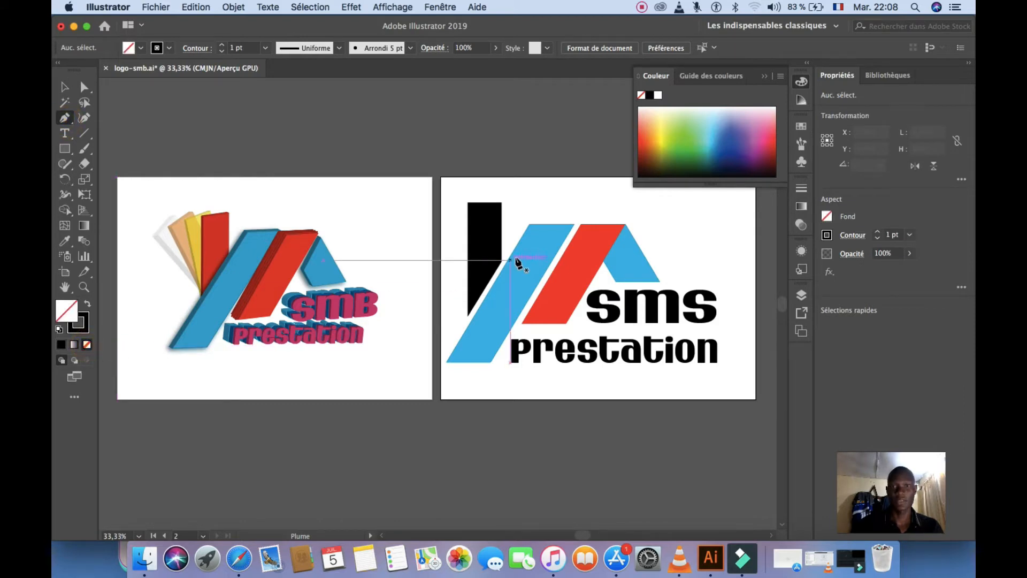
{"action": "left_click", "coordinate": [529, 224]}
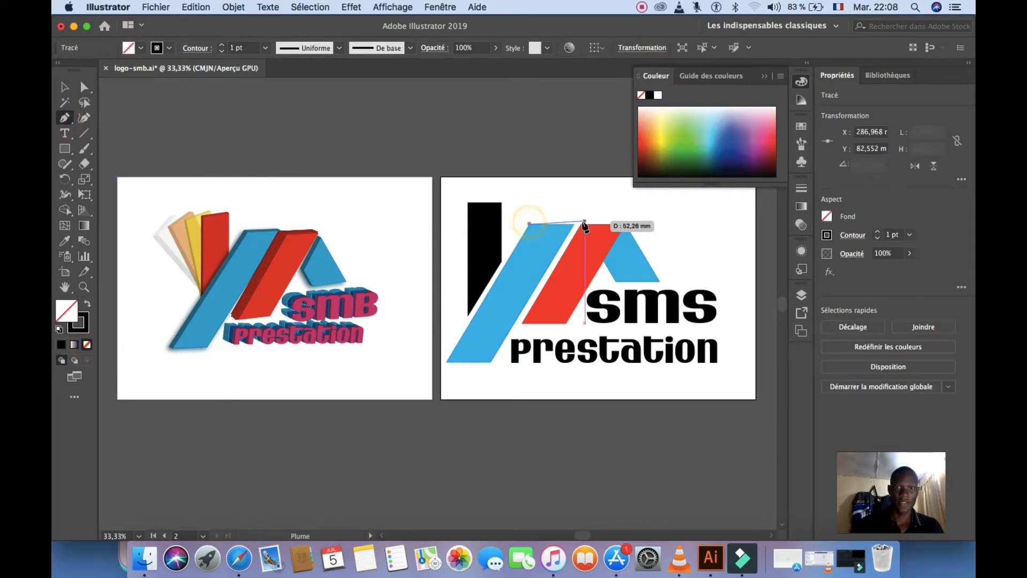
{"action": "left_click", "coordinate": [573, 223]}
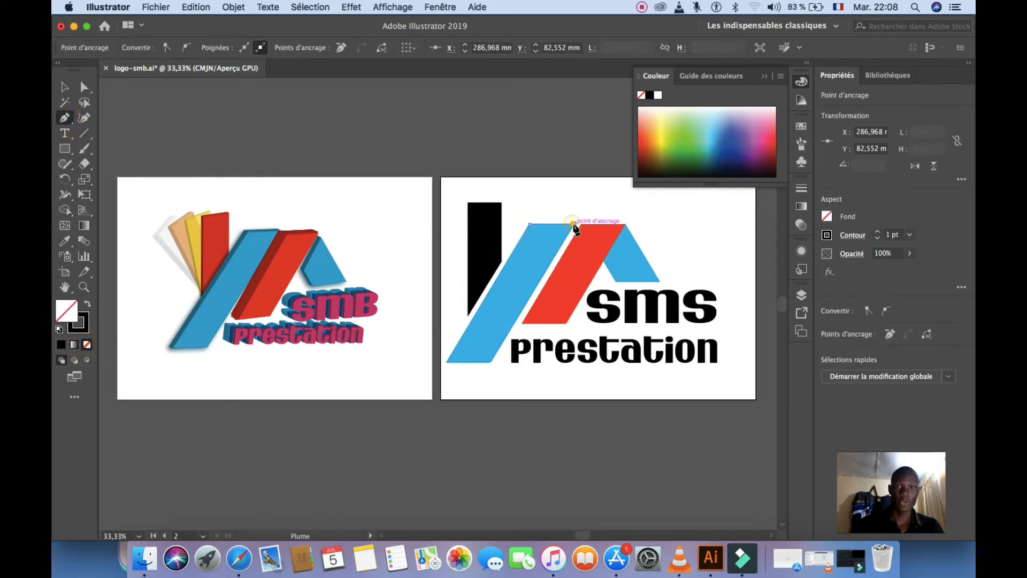
{"action": "left_click", "coordinate": [500, 363]}
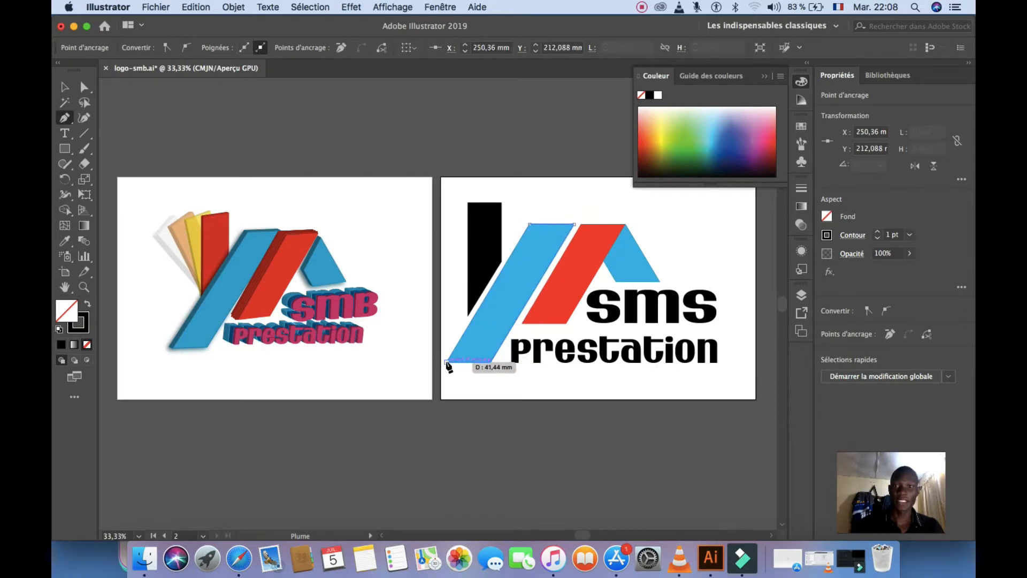
{"action": "left_click", "coordinate": [446, 362]}
{"action": "left_click", "coordinate": [530, 225]}
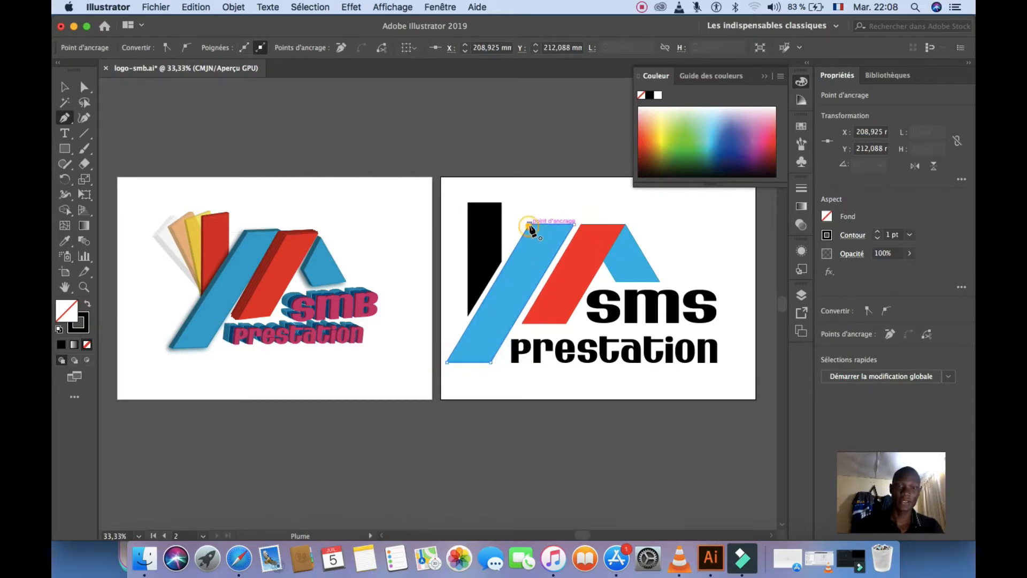
{"action": "left_click", "coordinate": [645, 138]}
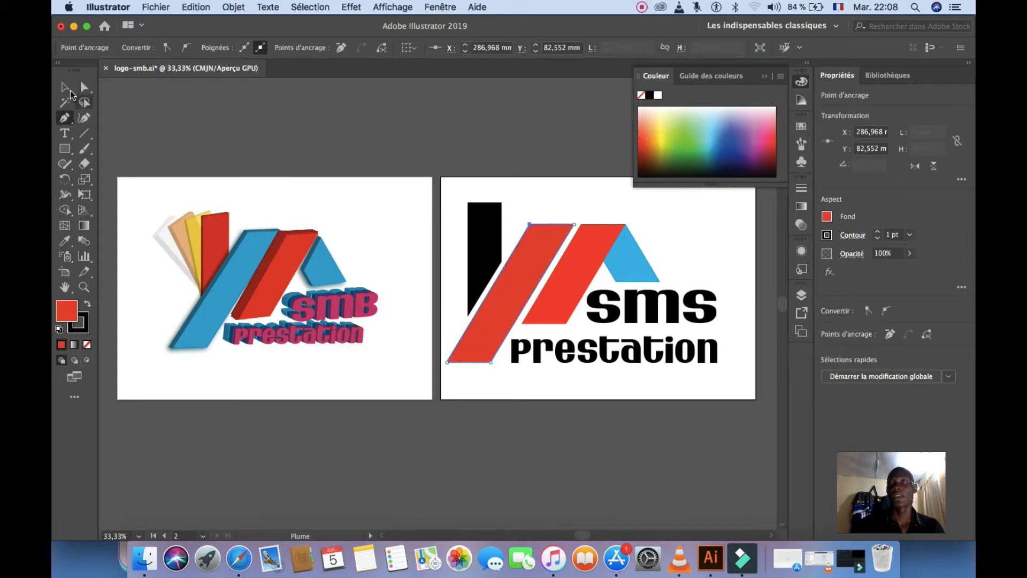
{"action": "left_click", "coordinate": [66, 86]}
{"action": "left_click", "coordinate": [65, 118]}
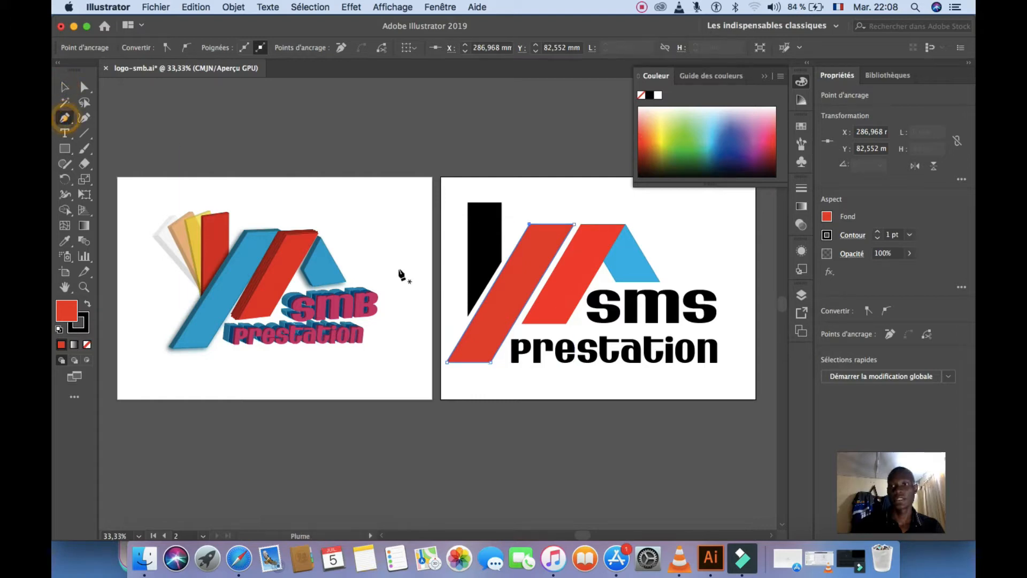
{"action": "left_click", "coordinate": [87, 346]}
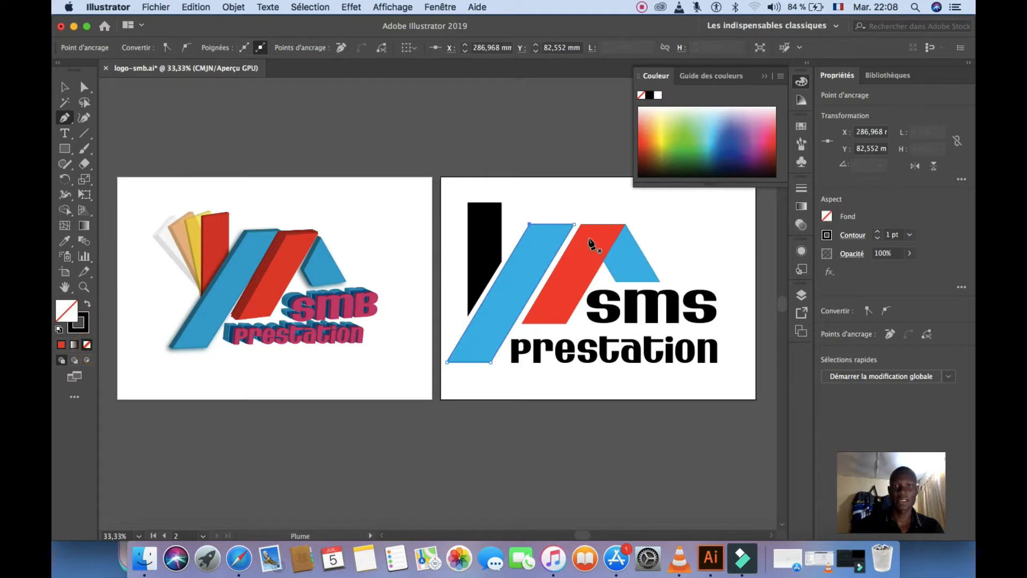
{"action": "key", "text": "super+z"}
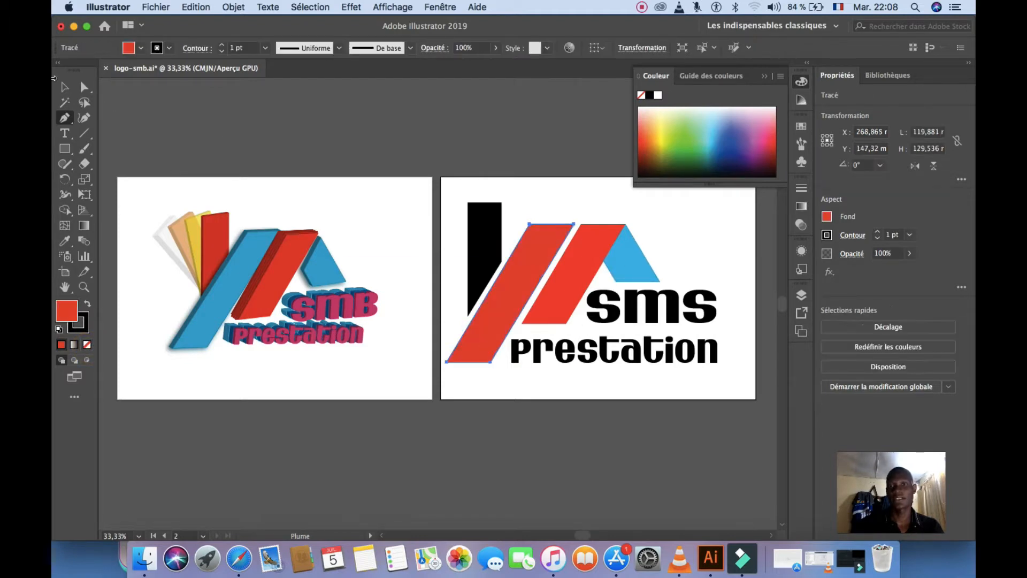
Step: Deselect the finished bar, trace the shorter red diagonal bar beside it as a closed Pen path, and fill it with green
{"action": "left_click", "coordinate": [65, 87]}
{"action": "left_click", "coordinate": [336, 146]}
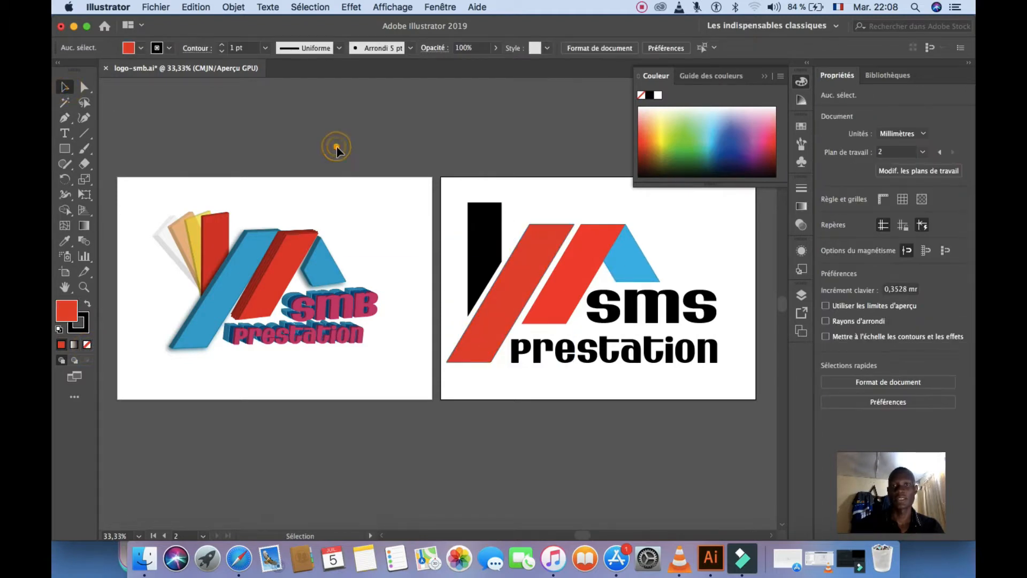
{"action": "left_click", "coordinate": [69, 121]}
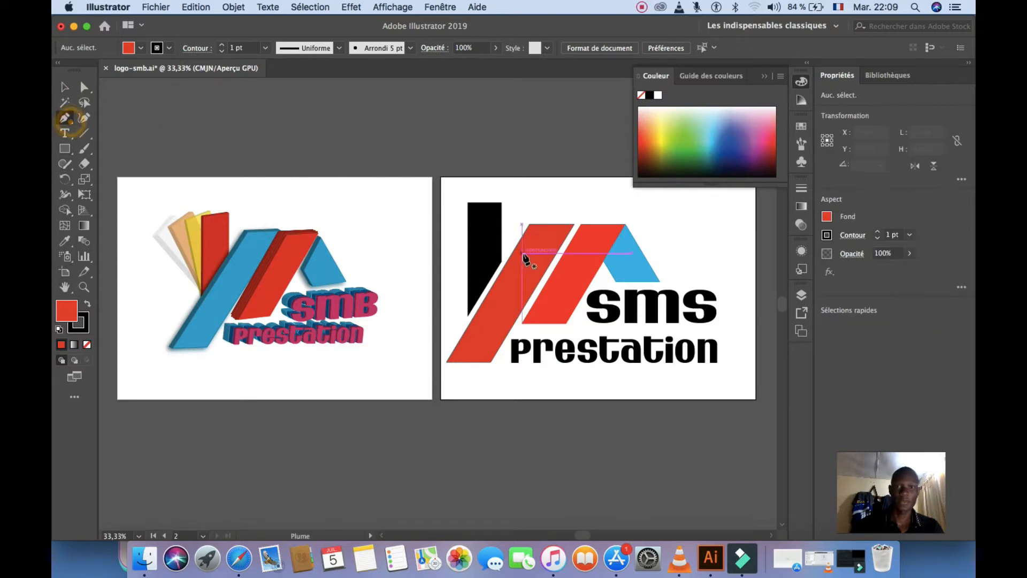
{"action": "left_click", "coordinate": [581, 225]}
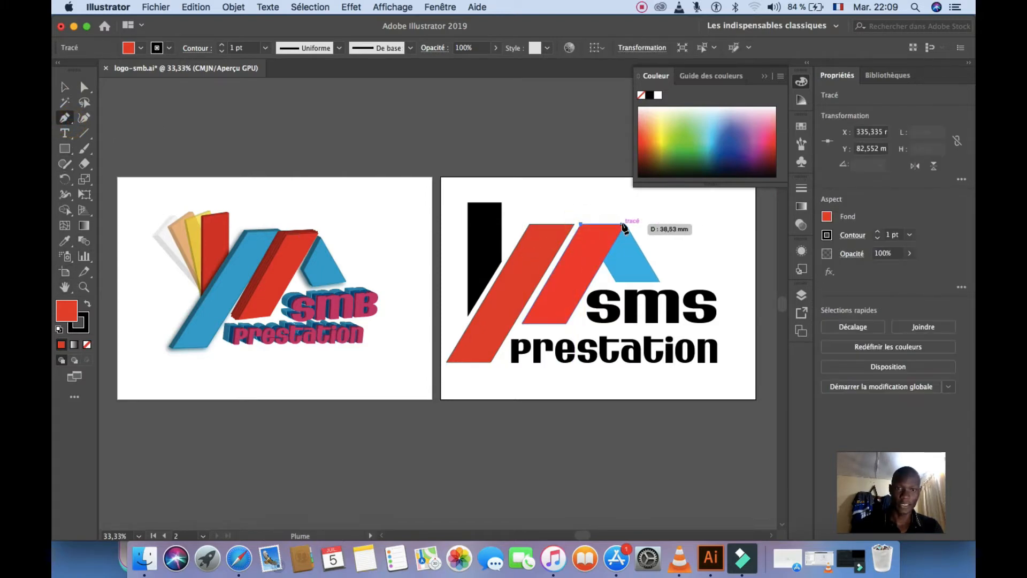
{"action": "left_click", "coordinate": [622, 224]}
{"action": "left_click", "coordinate": [567, 323]}
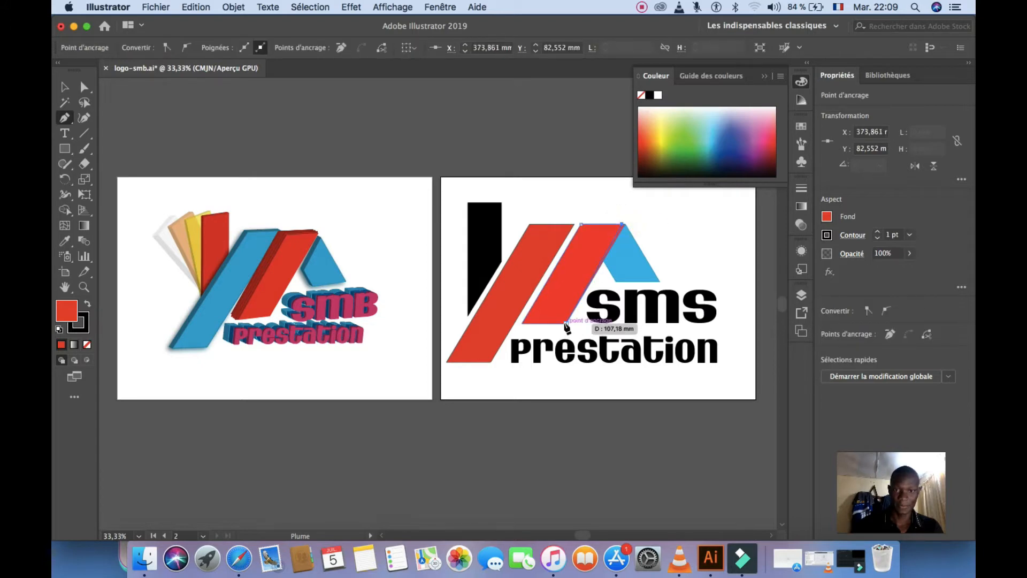
{"action": "left_click", "coordinate": [522, 323]}
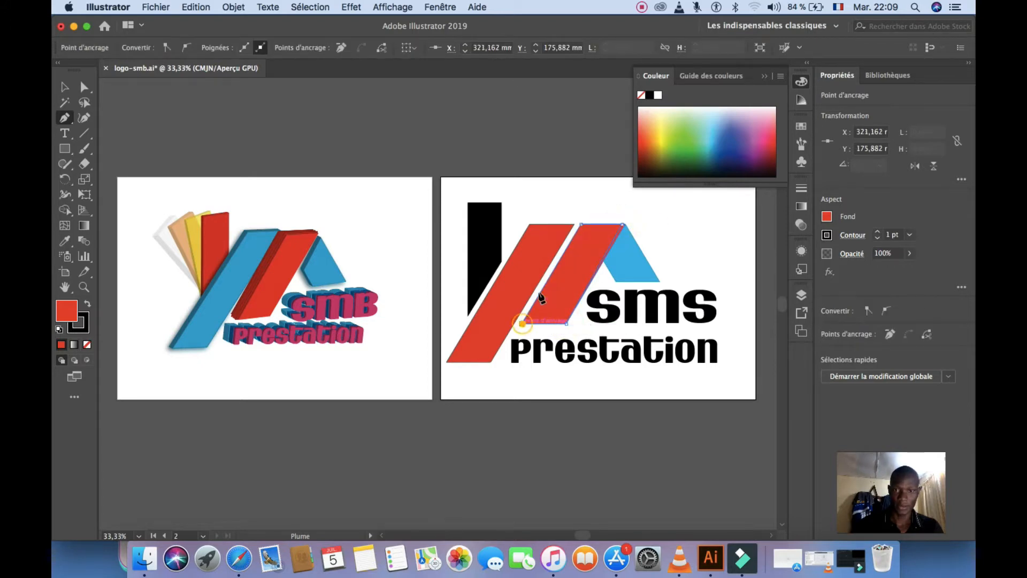
{"action": "left_click", "coordinate": [581, 225]}
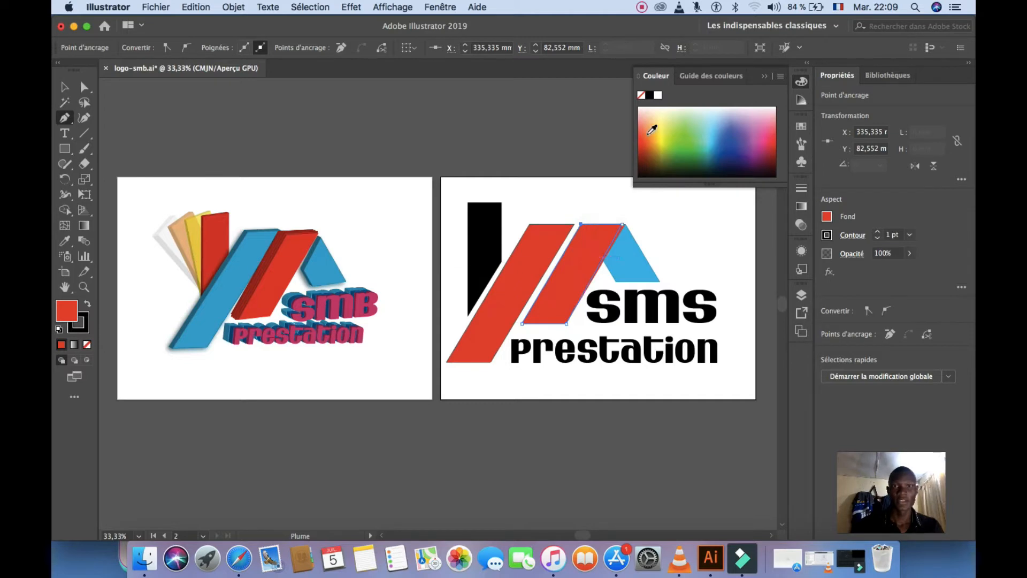
{"action": "left_click", "coordinate": [690, 137]}
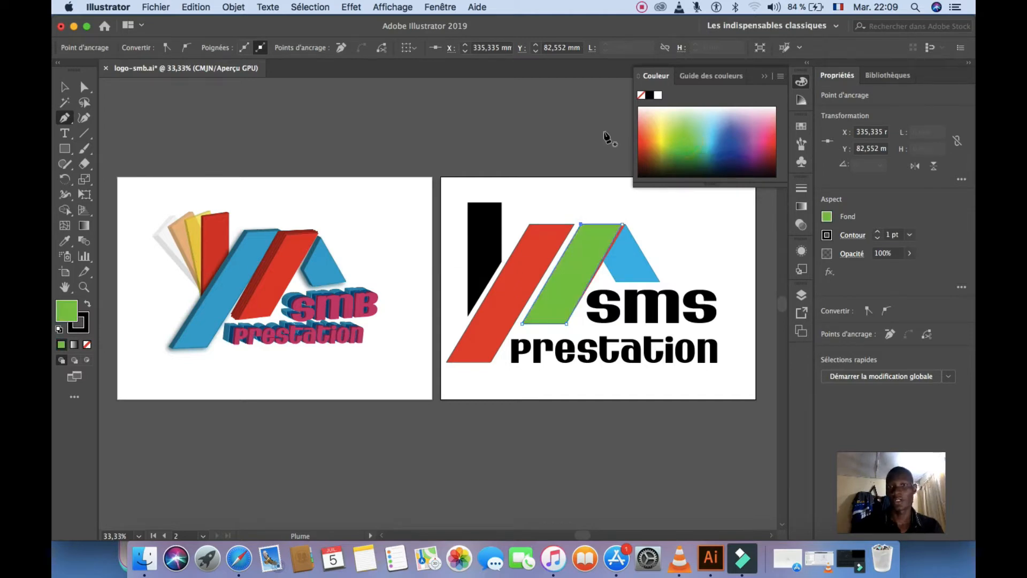
Step: Deselect the green bar and trace the light-blue slanted shape at the logo's roof end as a closed Pen path
{"action": "left_click", "coordinate": [64, 87]}
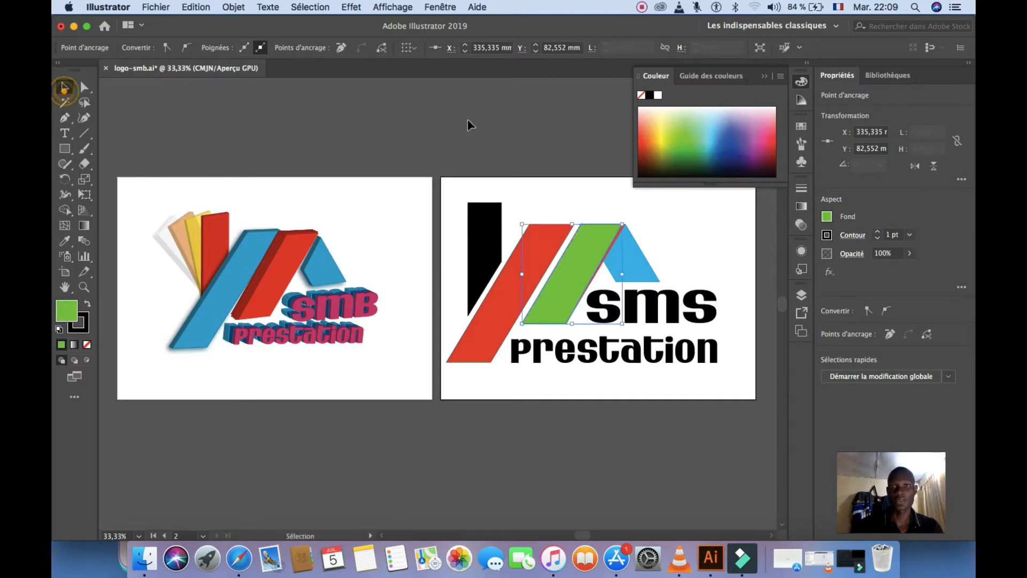
{"action": "left_click", "coordinate": [500, 127]}
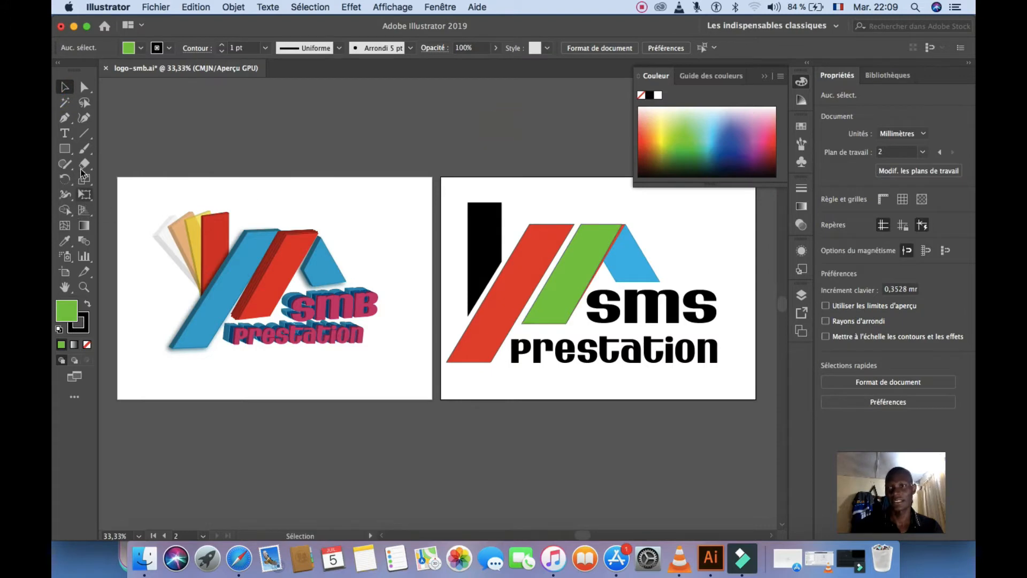
{"action": "left_click", "coordinate": [65, 118]}
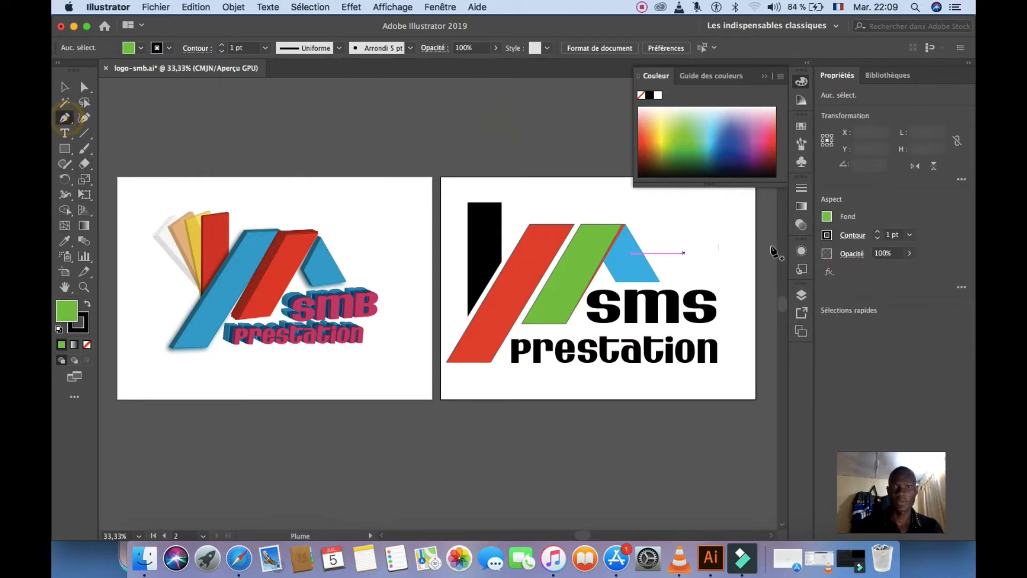
{"action": "left_click", "coordinate": [625, 223]}
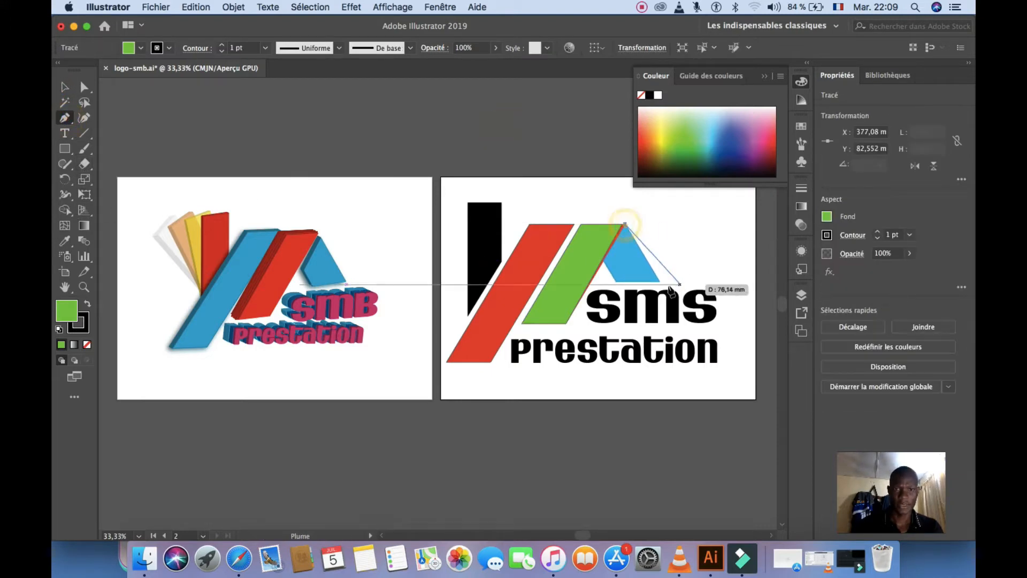
{"action": "left_click", "coordinate": [658, 282]}
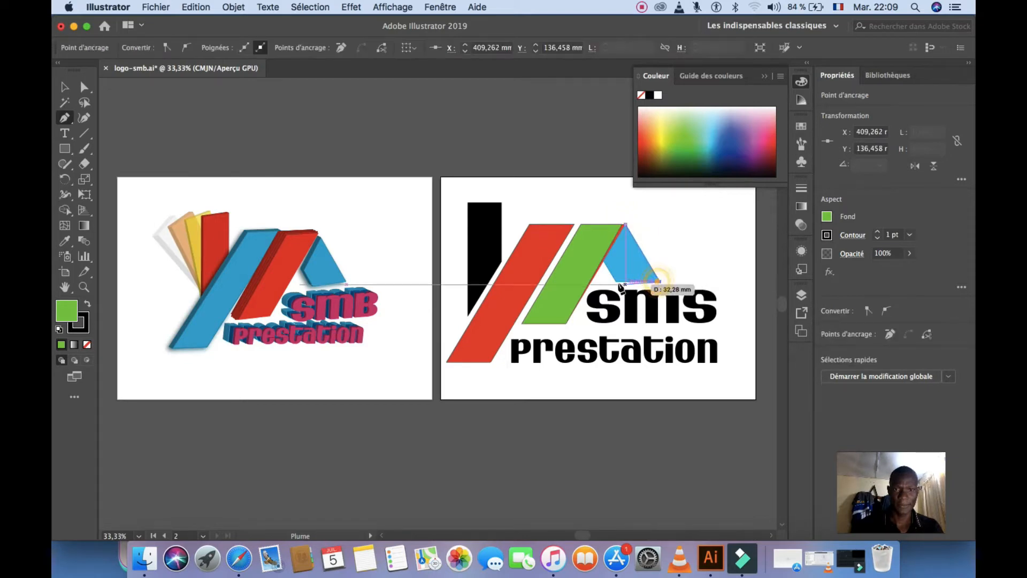
{"action": "left_click", "coordinate": [603, 261]}
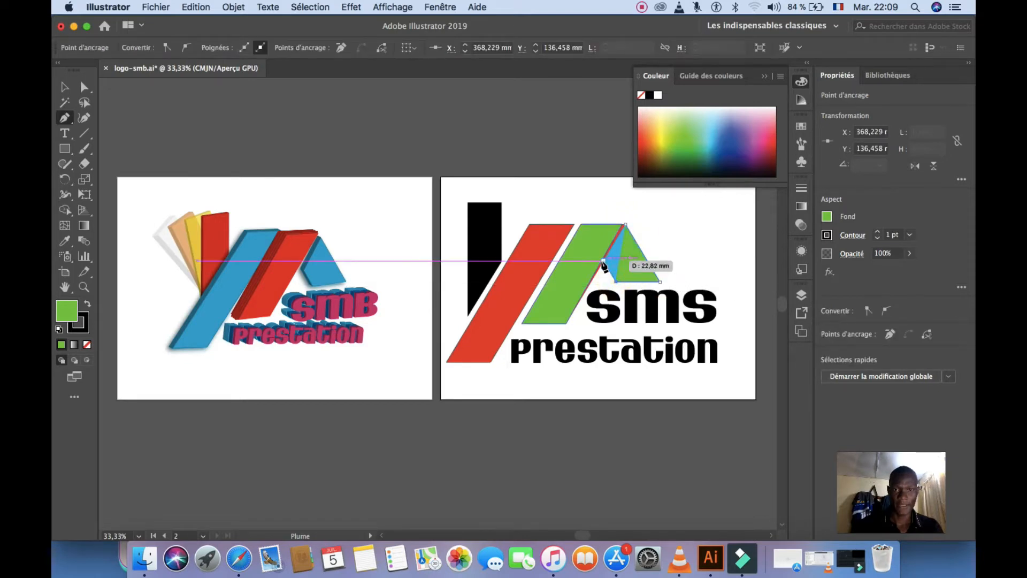
{"action": "left_click", "coordinate": [624, 225]}
Step: Fill the traced roof-end shape with dark blue and deselect the artwork
{"action": "left_click", "coordinate": [734, 142]}
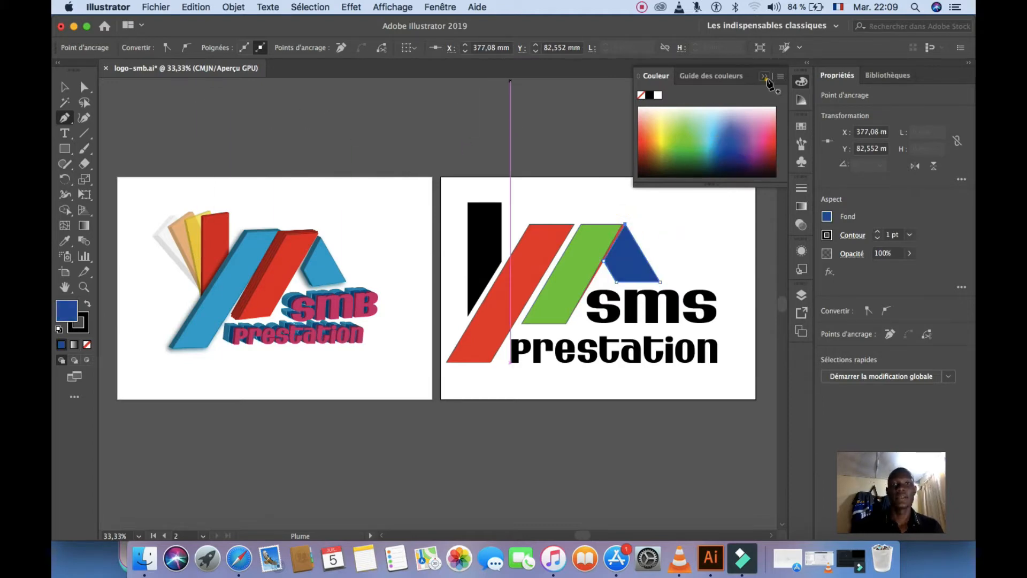
{"action": "left_click", "coordinate": [764, 77]}
{"action": "left_click", "coordinate": [65, 86]}
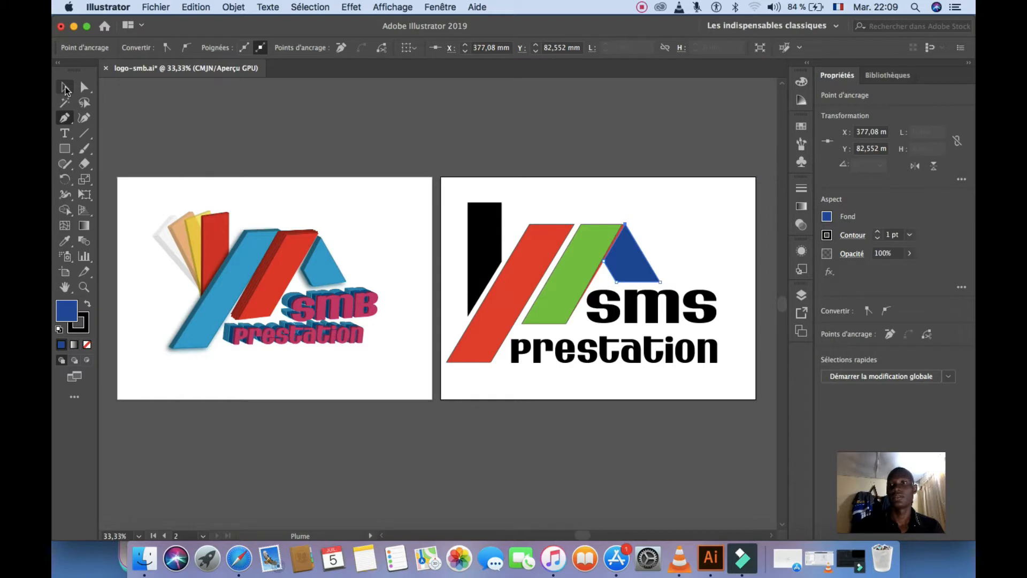
{"action": "left_click", "coordinate": [542, 134]}
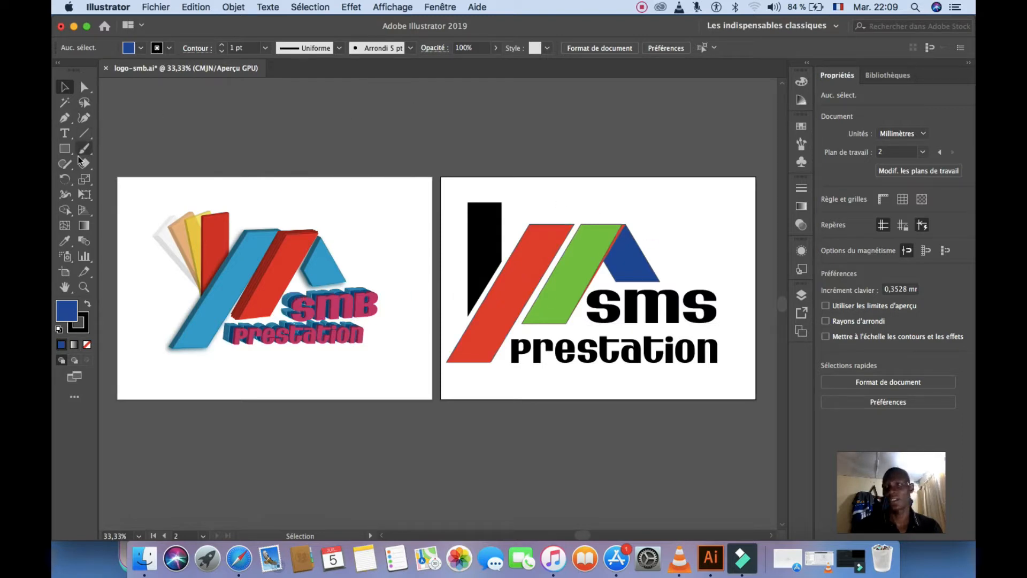
Step: Add the point text "SMB" in the empty area above the second artboard
{"action": "left_click", "coordinate": [65, 133]}
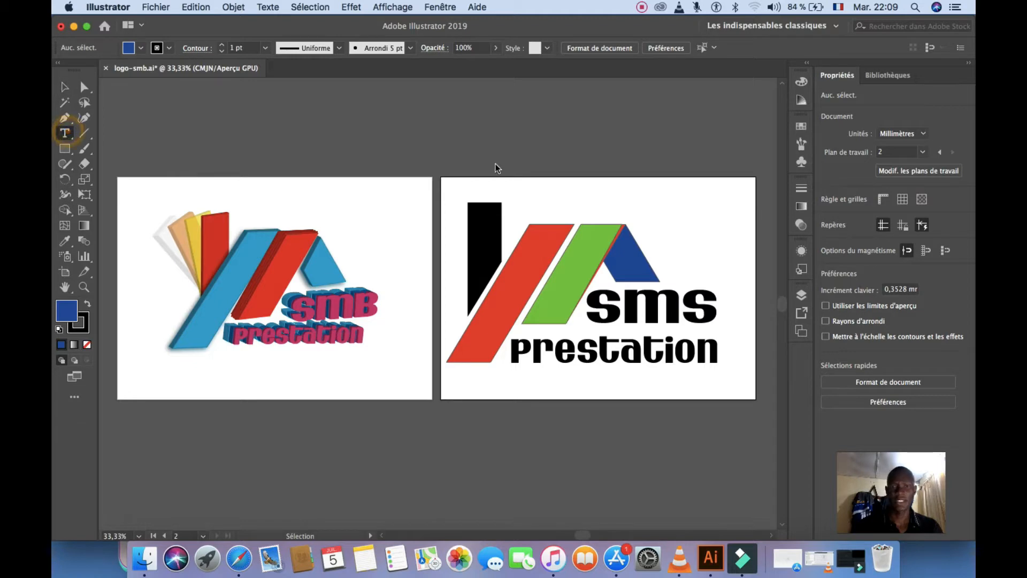
{"action": "left_click", "coordinate": [527, 152]}
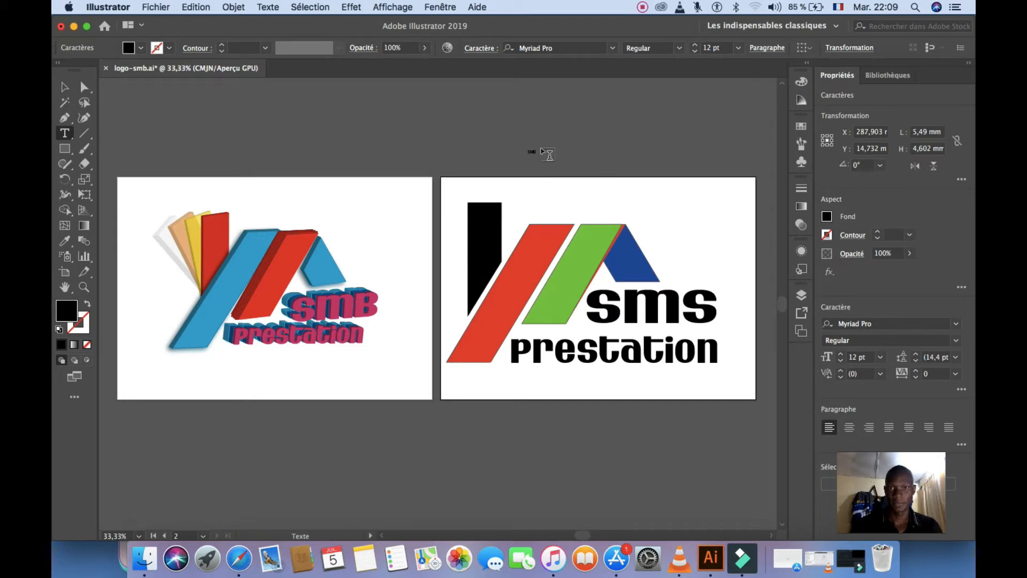
{"action": "type", "text": "B"}
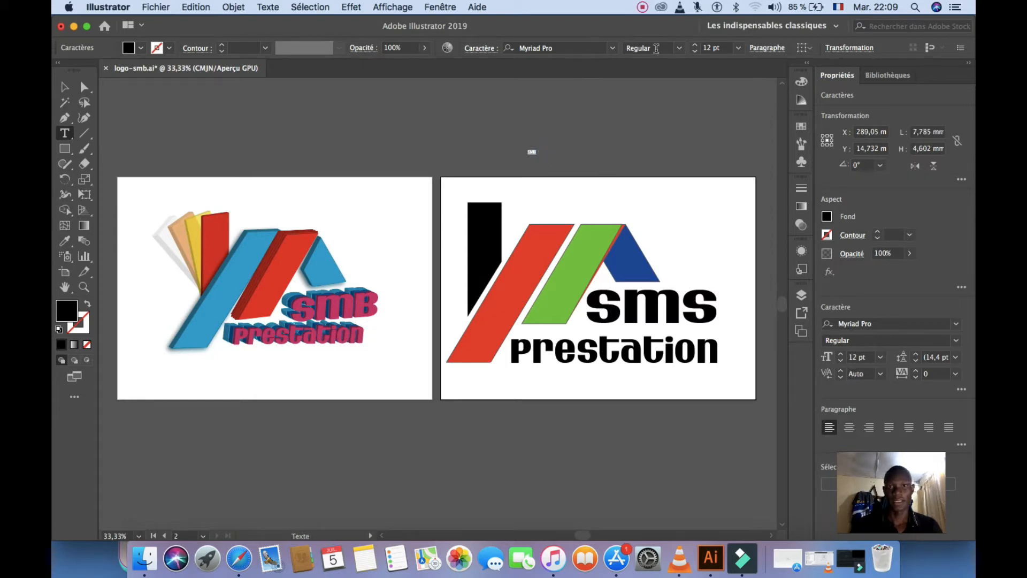
Step: Increase the font size of the "SMB" text to 66 pt
{"action": "left_click", "coordinate": [696, 46]}
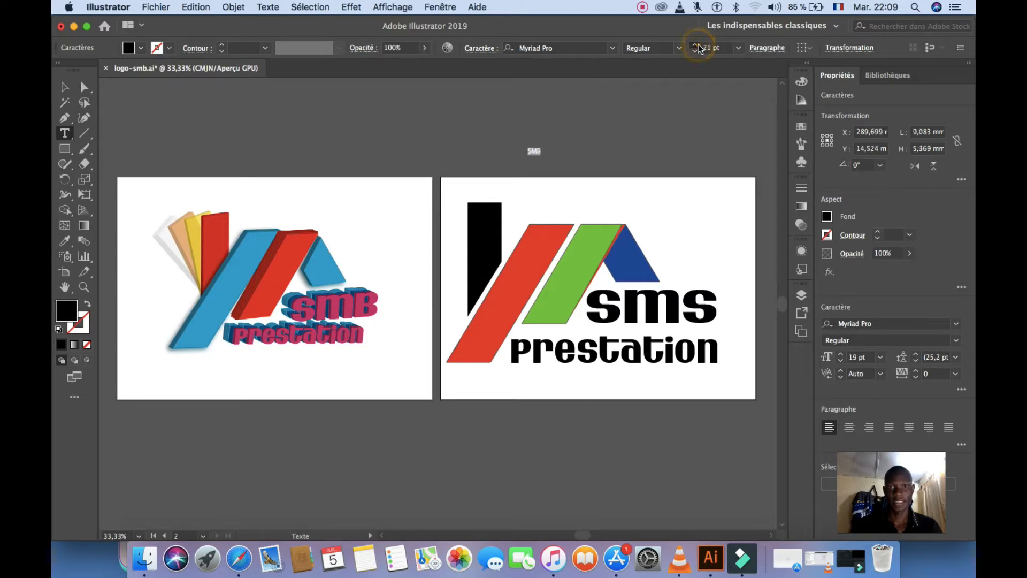
{"action": "left_click", "coordinate": [696, 45]}
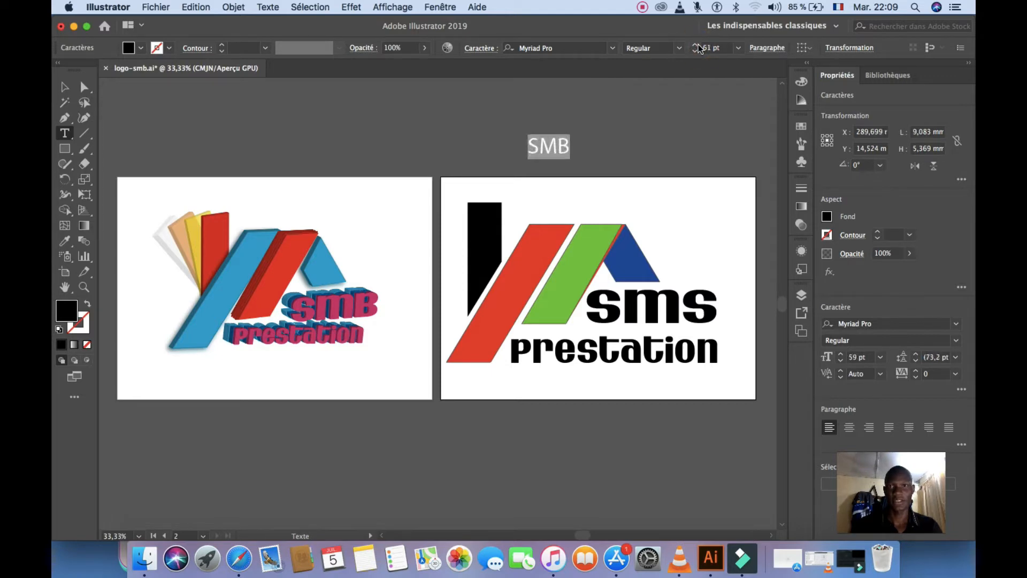
{"action": "left_click", "coordinate": [697, 46]}
{"action": "left_click", "coordinate": [696, 46]}
{"action": "left_click", "coordinate": [696, 46]}
{"action": "left_click", "coordinate": [696, 46]}
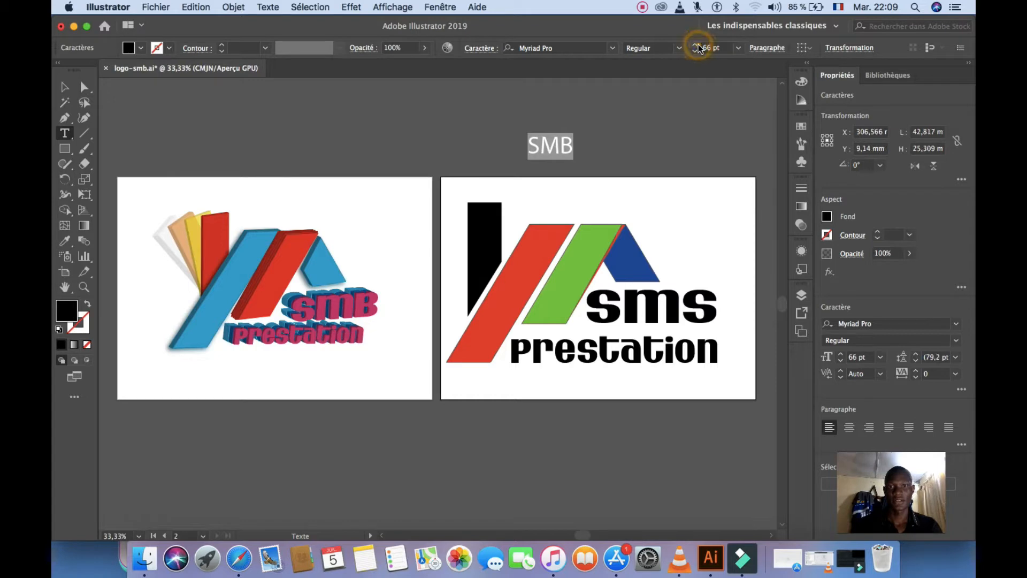
Step: Set the font of the "SMB" text to Silver Dollar
{"action": "left_click", "coordinate": [612, 50]}
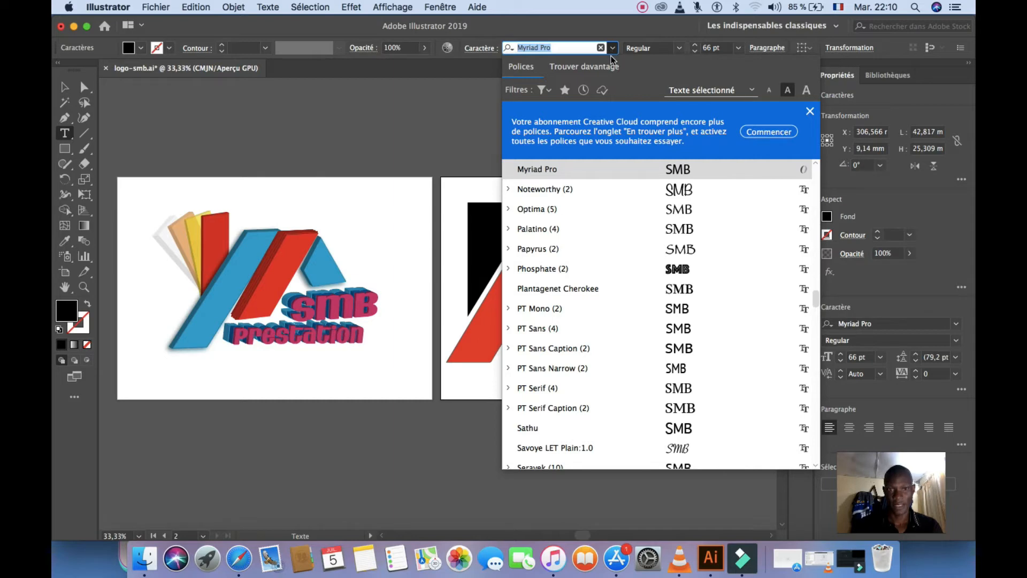
{"action": "scroll", "coordinate": [636, 342], "scroll_direction": "down", "scroll_amount": 5}
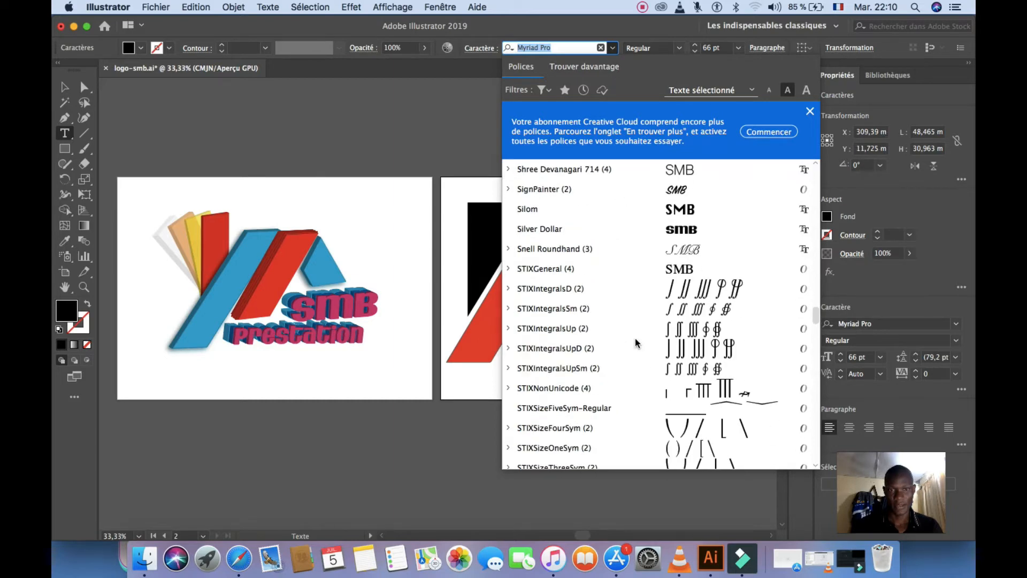
{"action": "scroll", "coordinate": [635, 343], "scroll_direction": "up", "scroll_amount": 1}
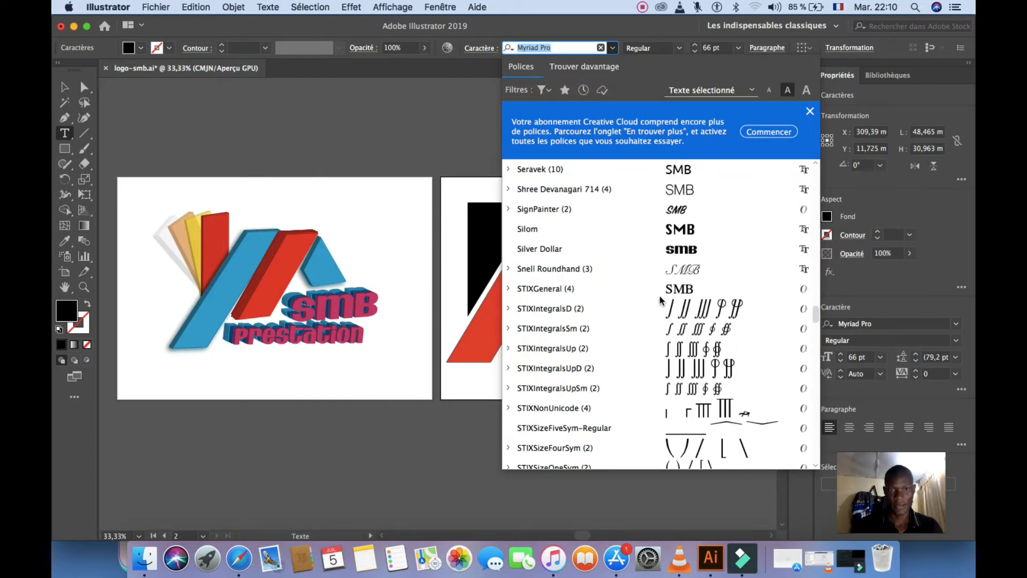
{"action": "left_click", "coordinate": [676, 252]}
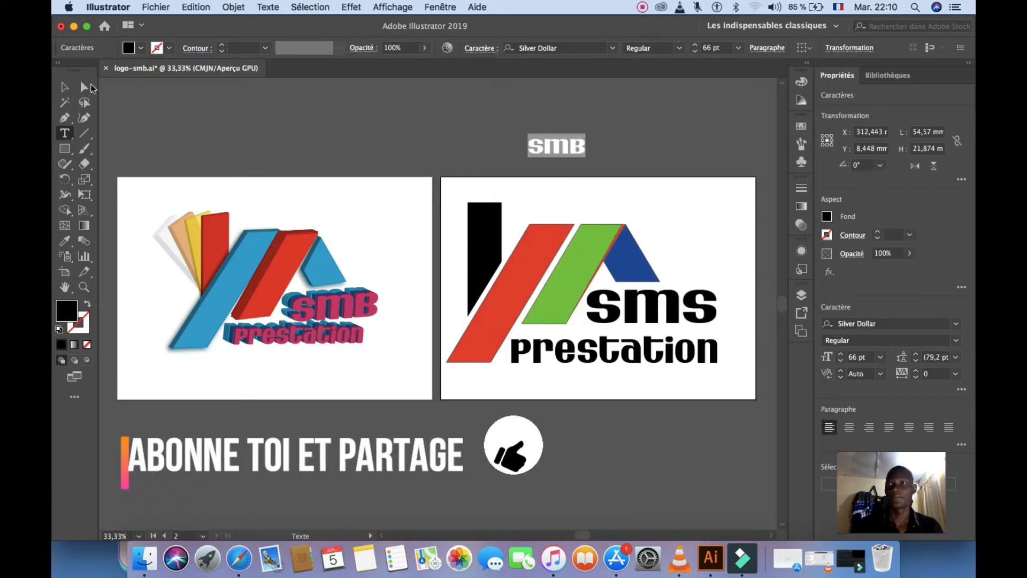
Step: Place the "SMB" text over the black "sms" lettering, scaled to about 148.57 pt, and fill it with dark red
{"action": "left_click", "coordinate": [64, 87]}
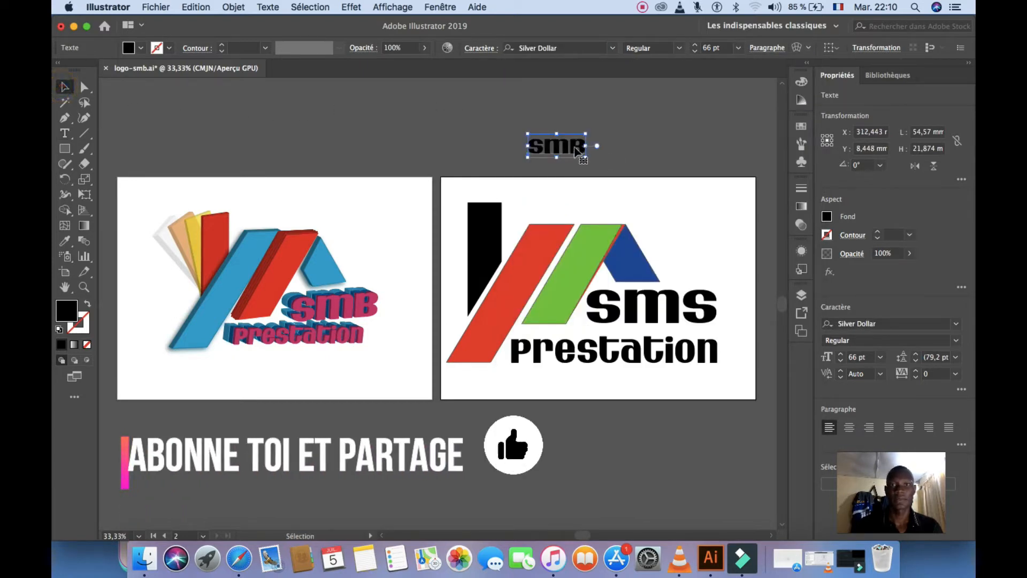
{"action": "left_click_drag", "start_coordinate": [576, 151], "coordinate": [716, 258]}
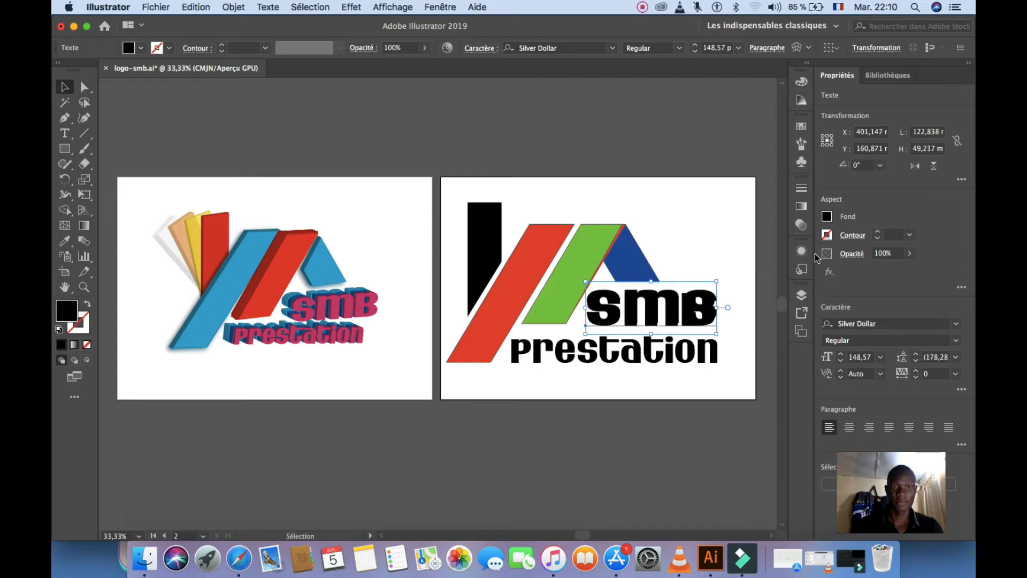
{"action": "left_click", "coordinate": [826, 216]}
{"action": "left_click", "coordinate": [776, 262]}
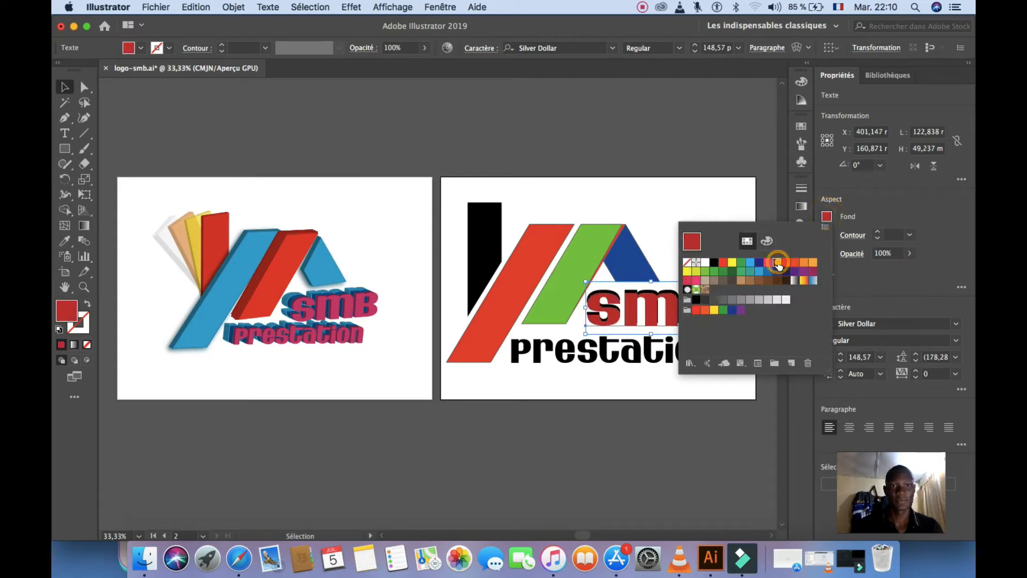
{"action": "left_click", "coordinate": [826, 216]}
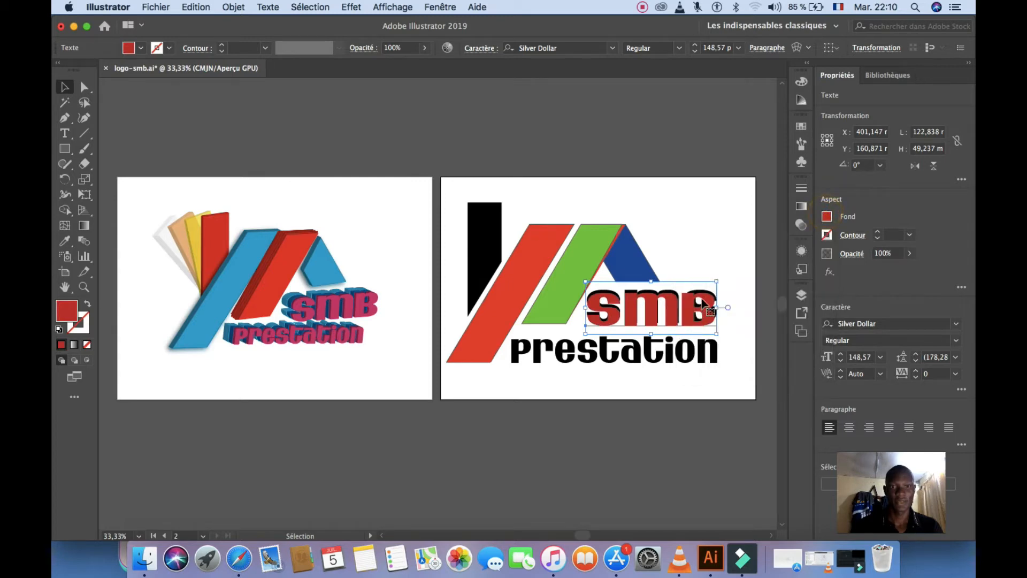
Step: Nudge the red "SMB" text about 1.06 mm up and 0.35 mm right to line it up with the lettering beneath
{"action": "key", "text": "Up"}
{"action": "key", "text": "Up"}
{"action": "key", "text": "Up"}
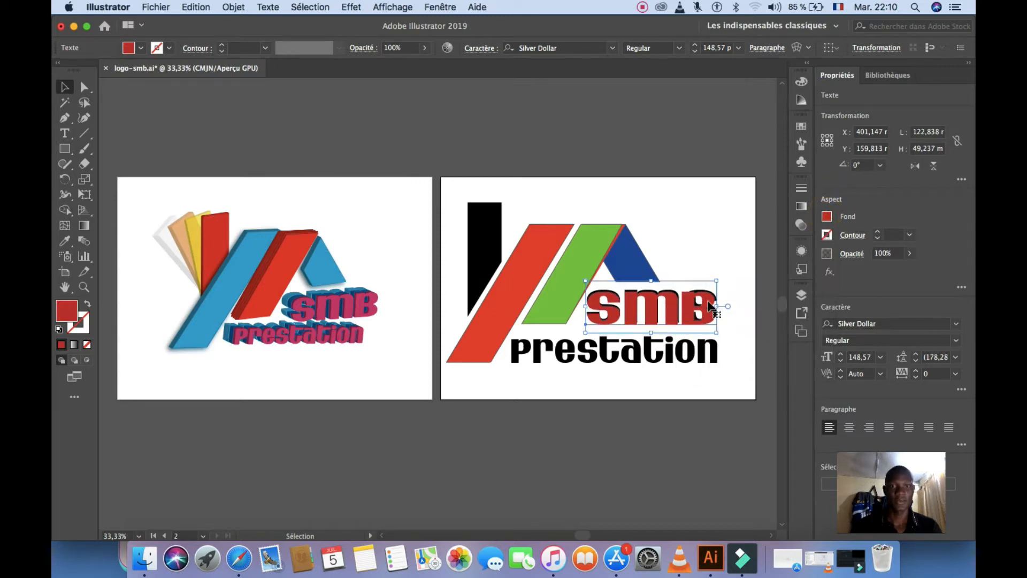
{"action": "key", "text": "Right"}
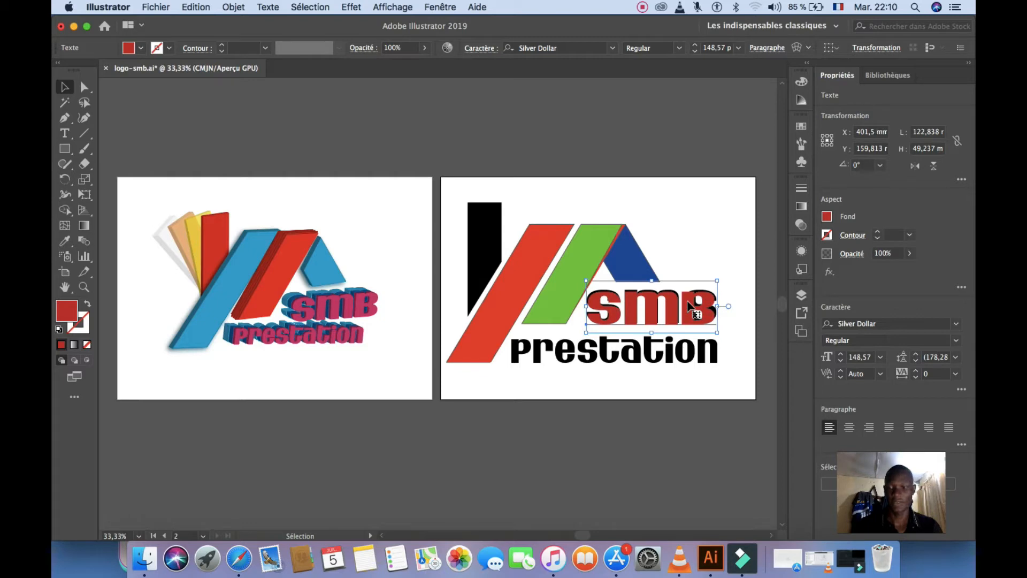
Step: Duplicate the red "SMB" text onto the black lower word and change the copy's text to "prestation"
{"action": "left_click_drag", "start_coordinate": [690, 306], "coordinate": [641, 364], "text": "alt"}
{"action": "double_click", "coordinate": [639, 368]}
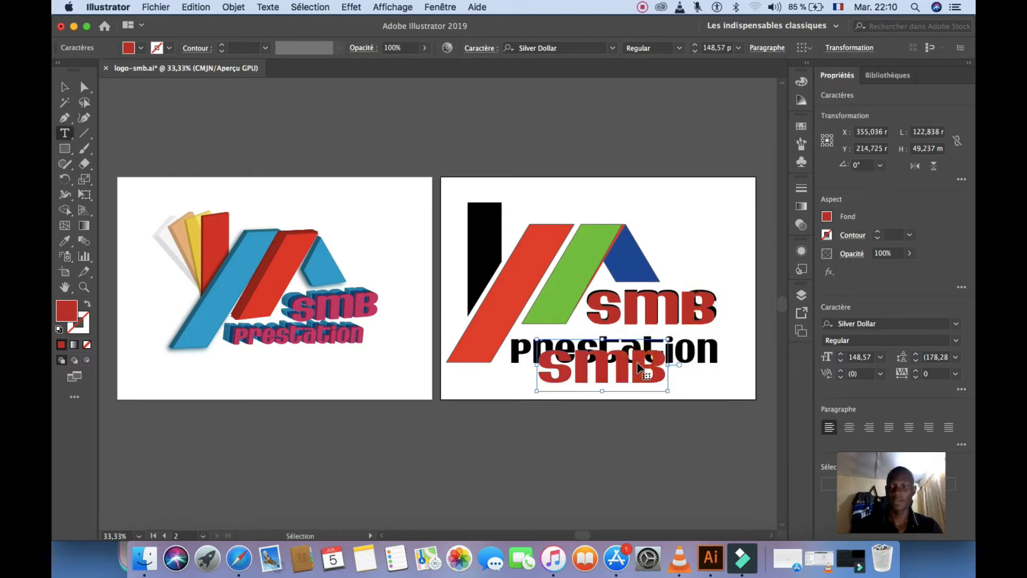
{"action": "double_click", "coordinate": [638, 360]}
{"action": "type", "text": "p"}
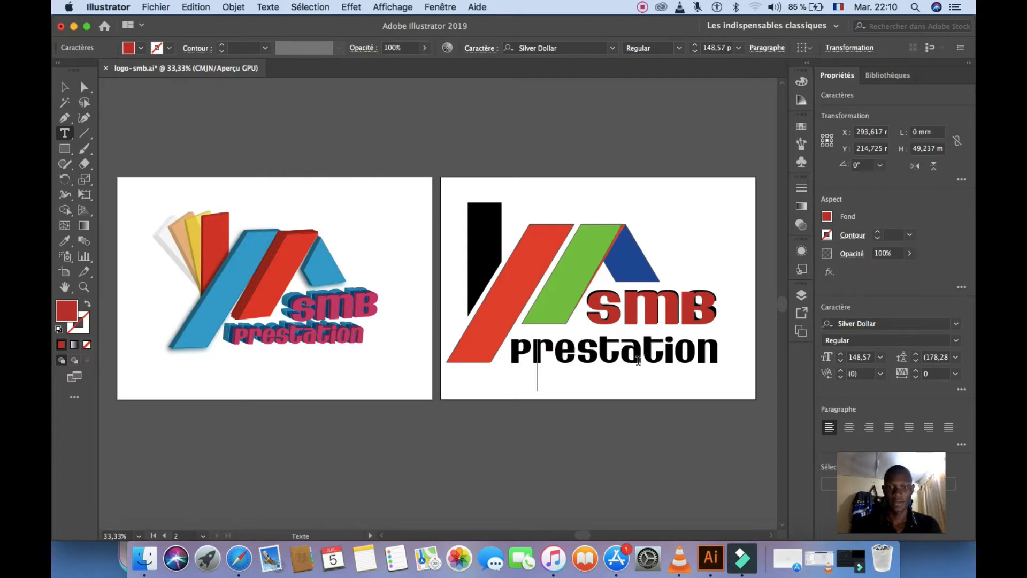
{"action": "type", "text": "pe"}
{"action": "key", "text": "BackSpace"}
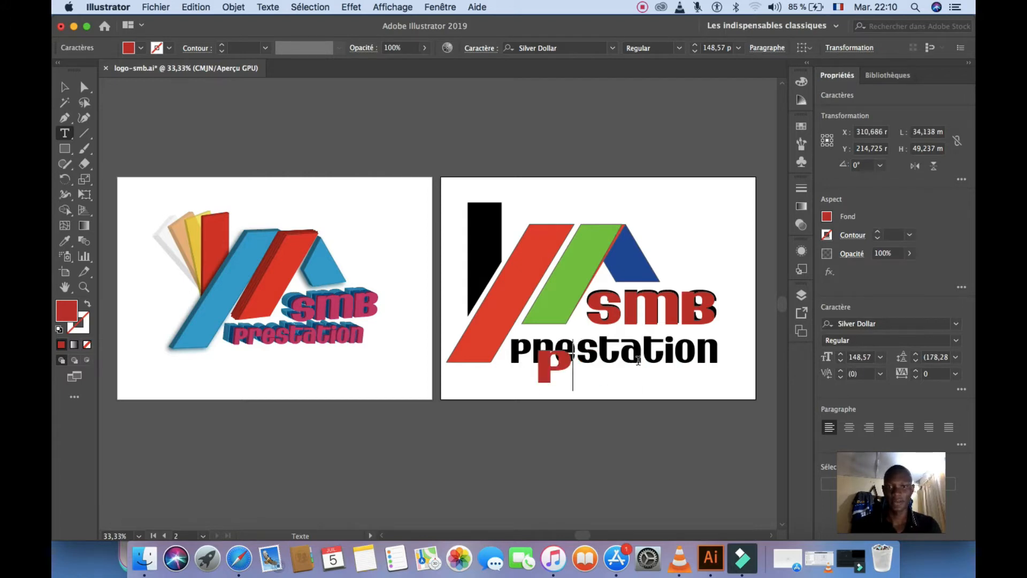
{"action": "type", "text": "re"}
{"action": "key", "text": "BackSpace"}
{"action": "key", "text": "BackSpace"}
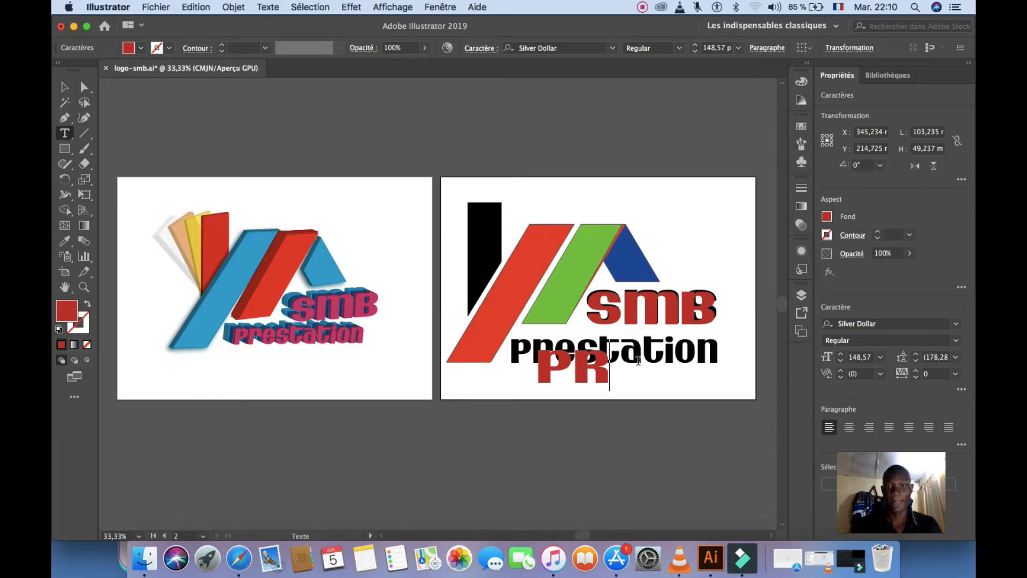
{"action": "type", "text": "re"}
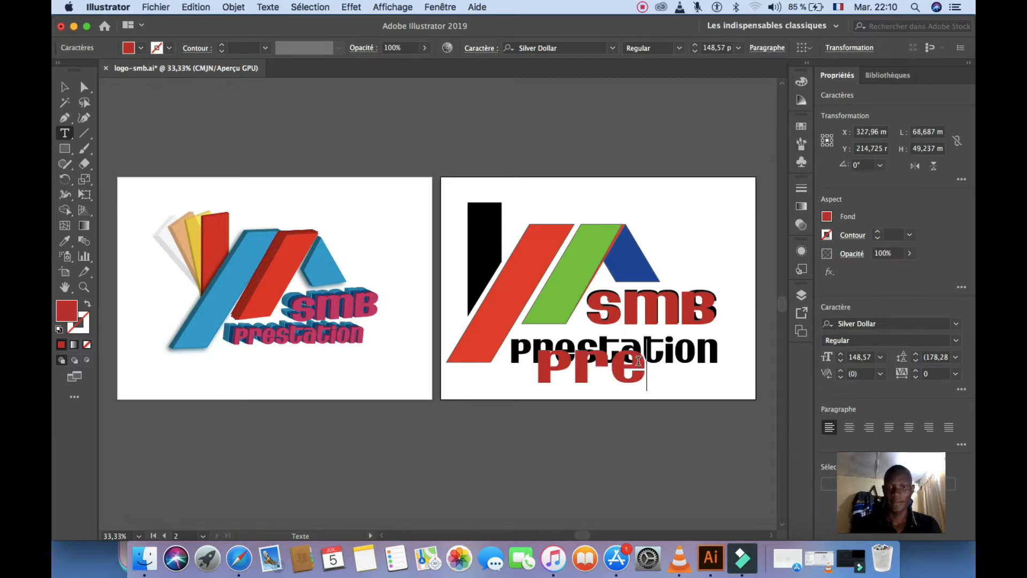
{"action": "type", "text": "q"}
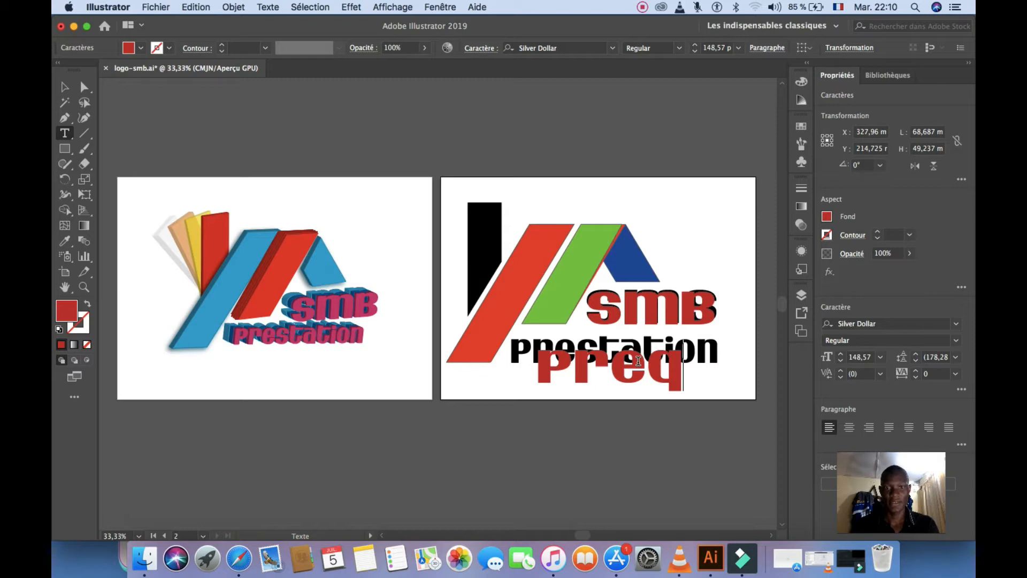
{"action": "key", "text": "BackSpace"}
{"action": "type", "text": "stat"}
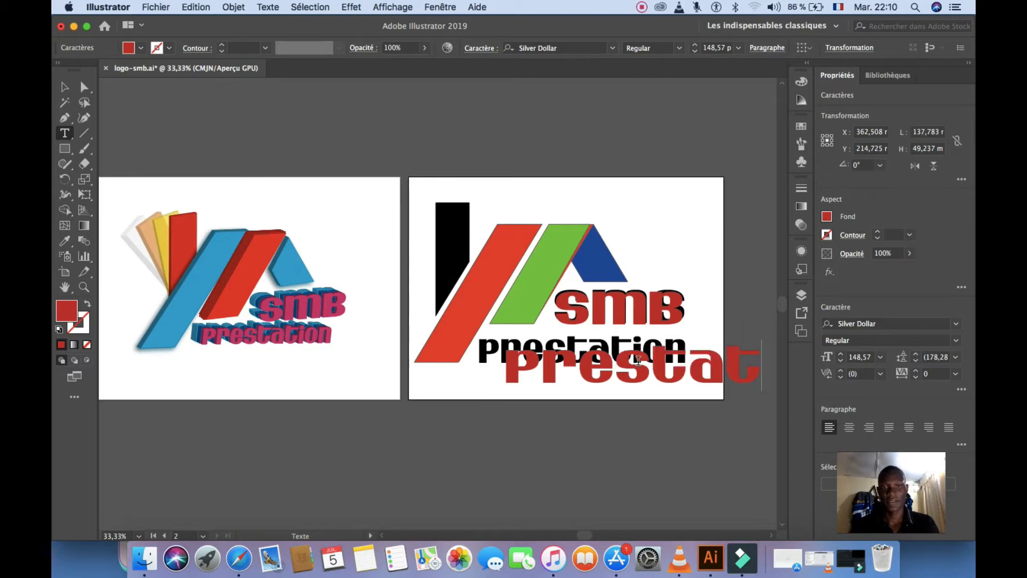
{"action": "type", "text": "ion"}
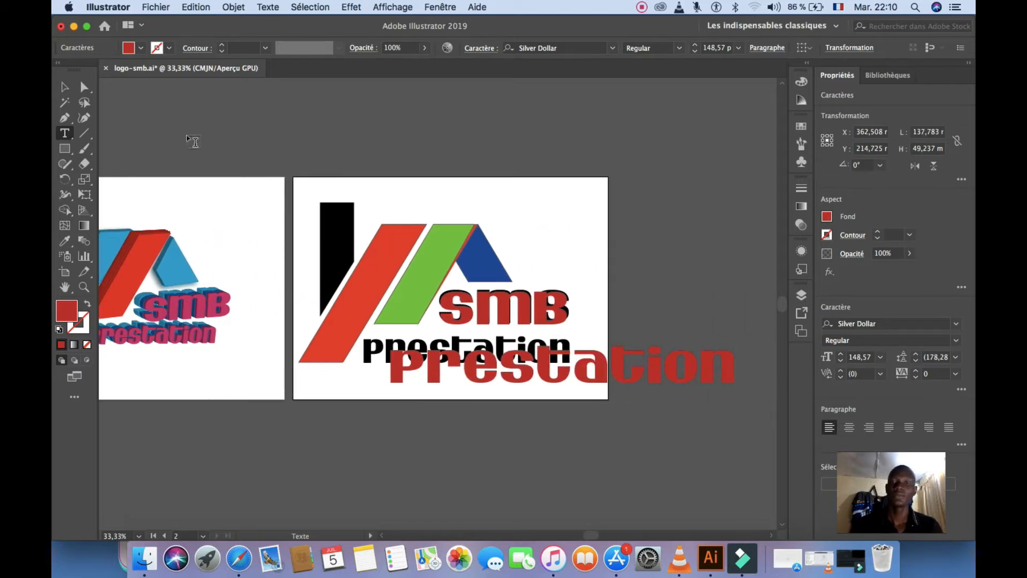
Step: Move the red "prestation" text over the black word and scale it down to about 88.86 pt to match
{"action": "left_click", "coordinate": [64, 86]}
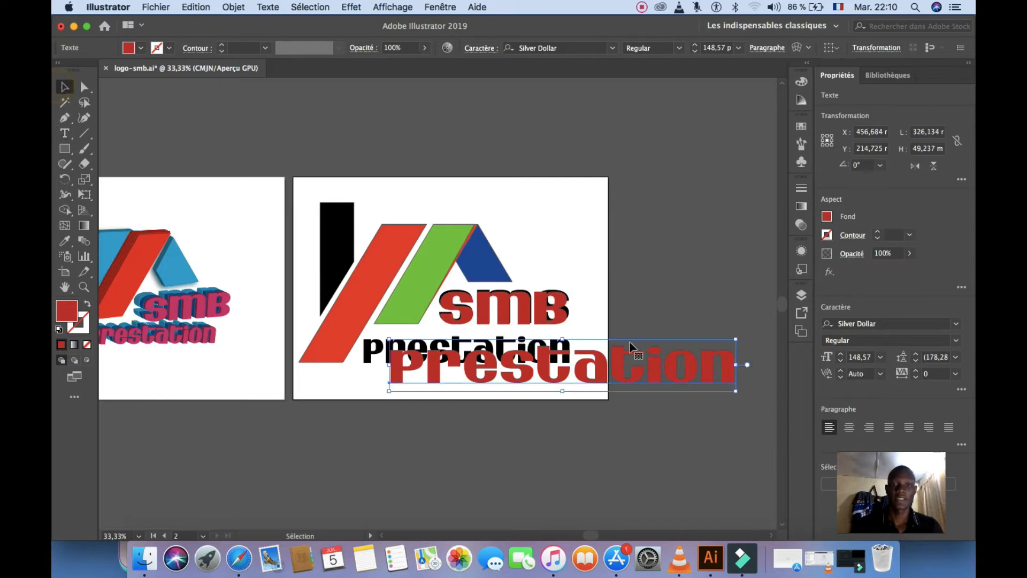
{"action": "left_click_drag", "start_coordinate": [650, 368], "coordinate": [620, 353]}
{"action": "left_click_drag", "start_coordinate": [706, 325], "coordinate": [522, 357]}
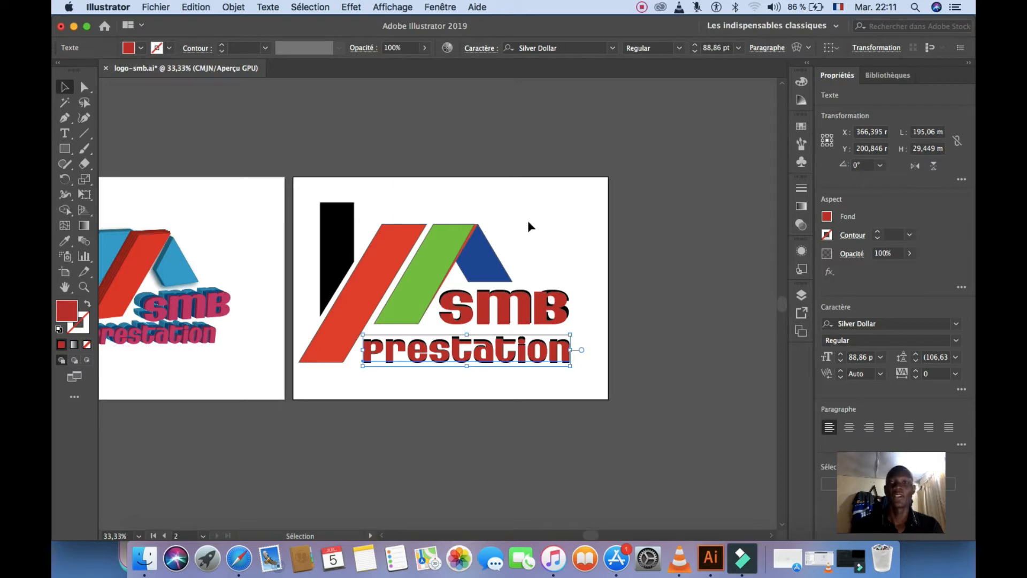
Step: Examine how the traced shapes and red lettering sit over the original logo group by selecting them one by one
{"action": "left_click", "coordinate": [498, 233]}
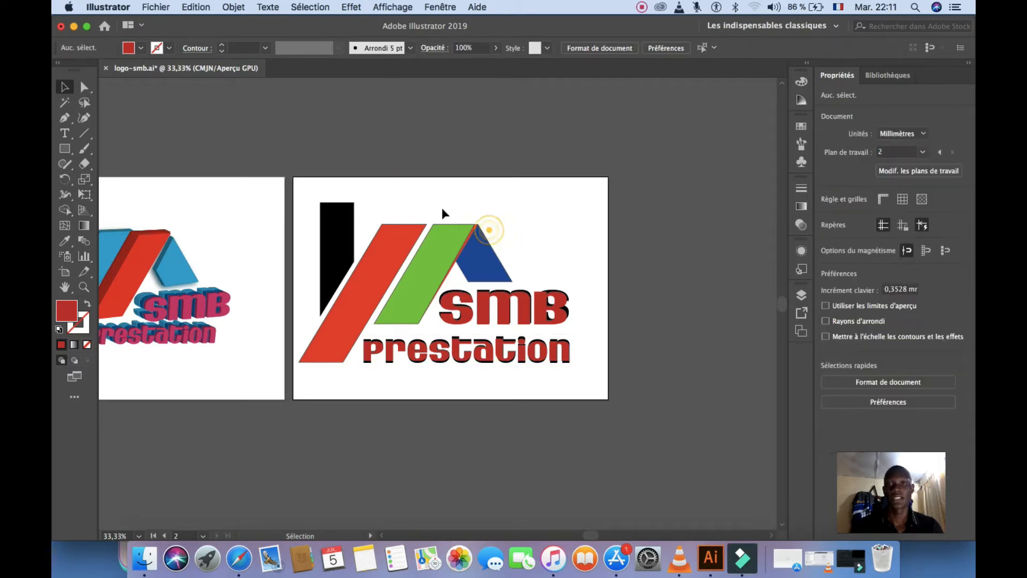
{"action": "left_click", "coordinate": [364, 233]}
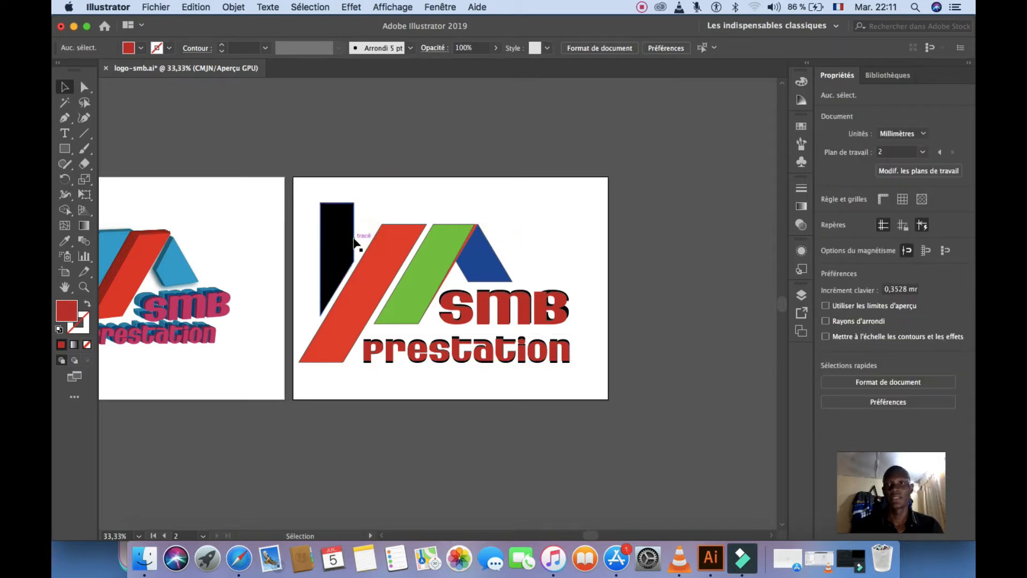
{"action": "left_click", "coordinate": [345, 238]}
{"action": "left_click", "coordinate": [426, 334]}
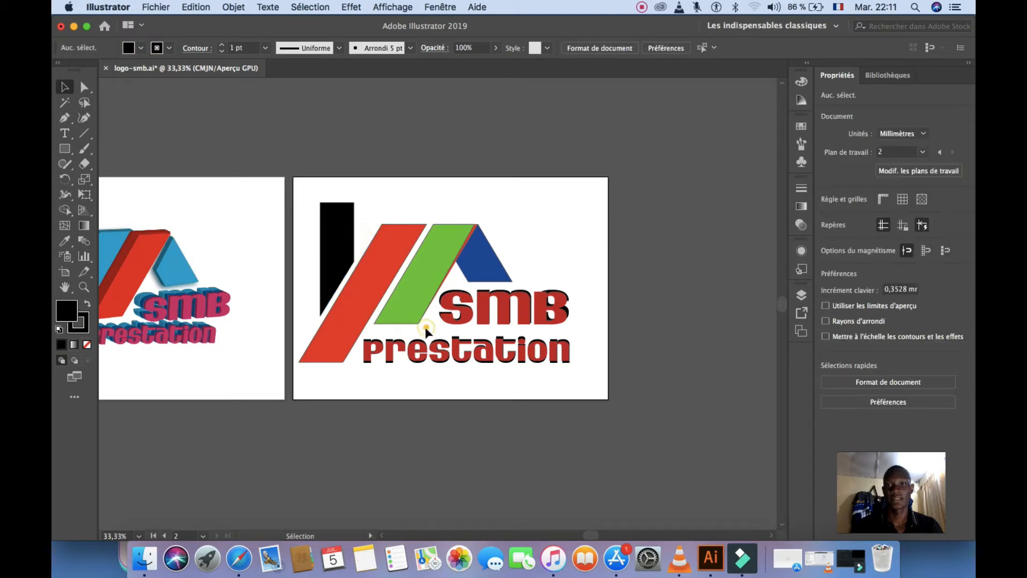
{"action": "left_click", "coordinate": [428, 312]}
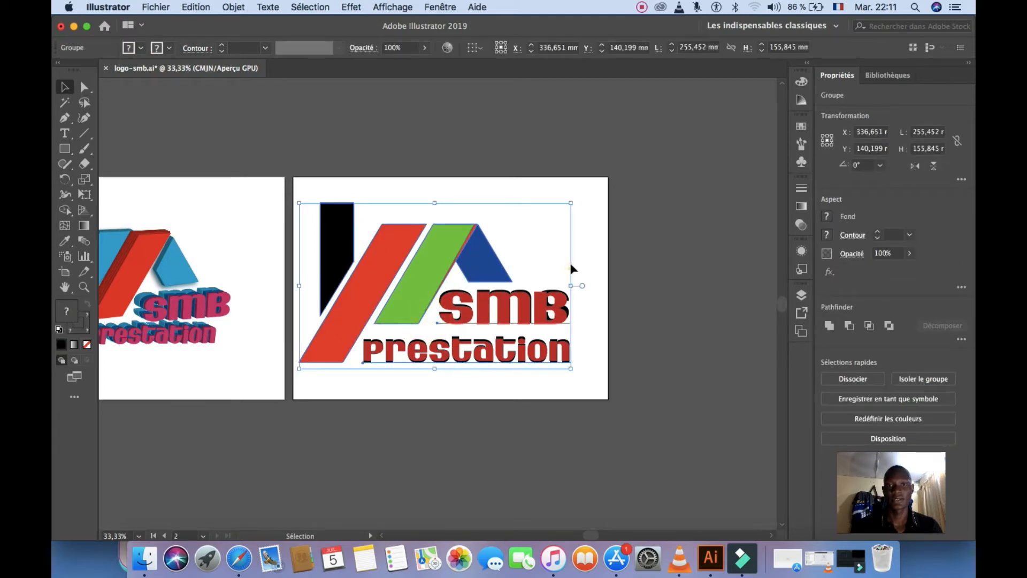
{"action": "left_click", "coordinate": [582, 208]}
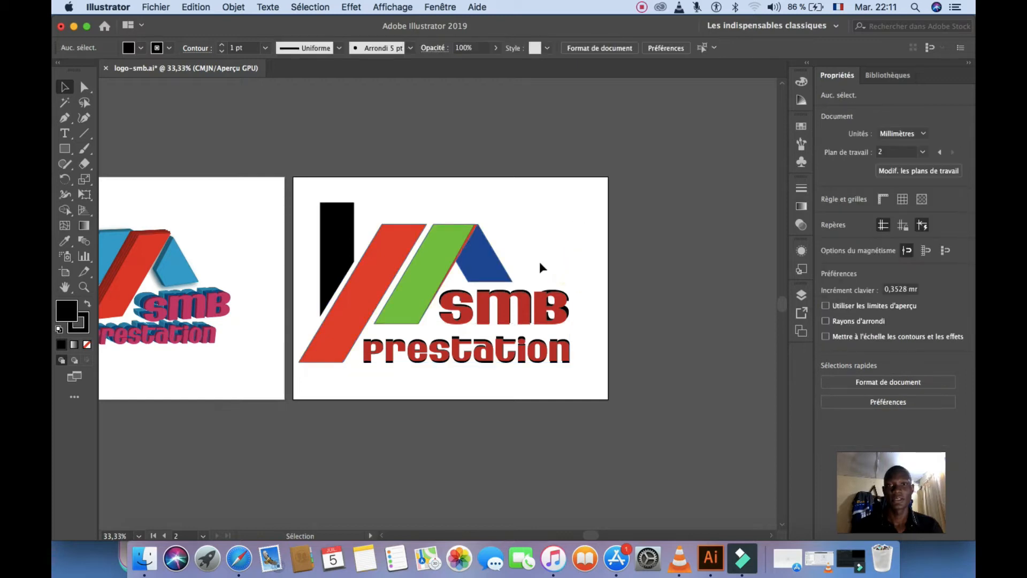
{"action": "left_click", "coordinate": [521, 302]}
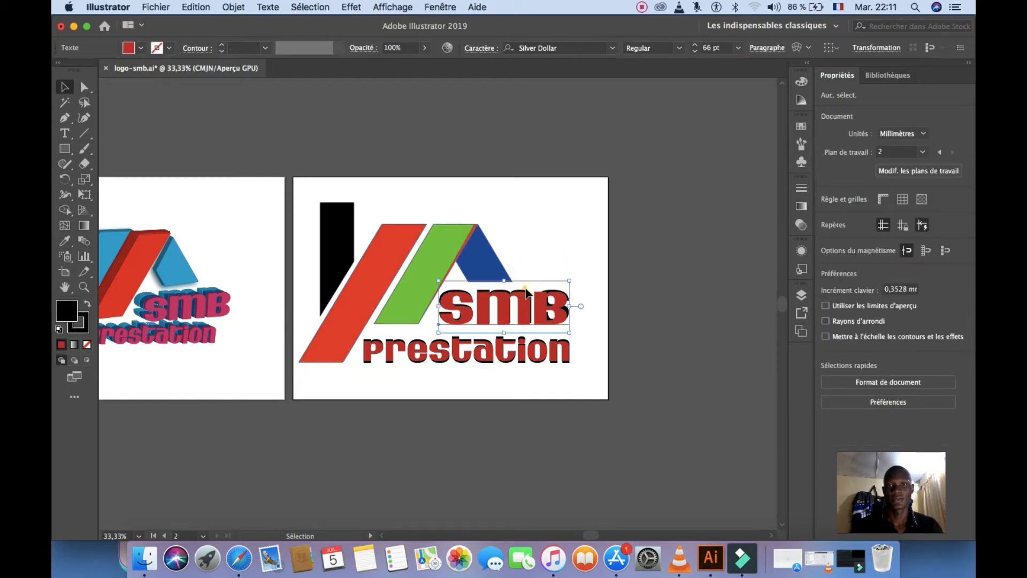
{"action": "left_click", "coordinate": [418, 330]}
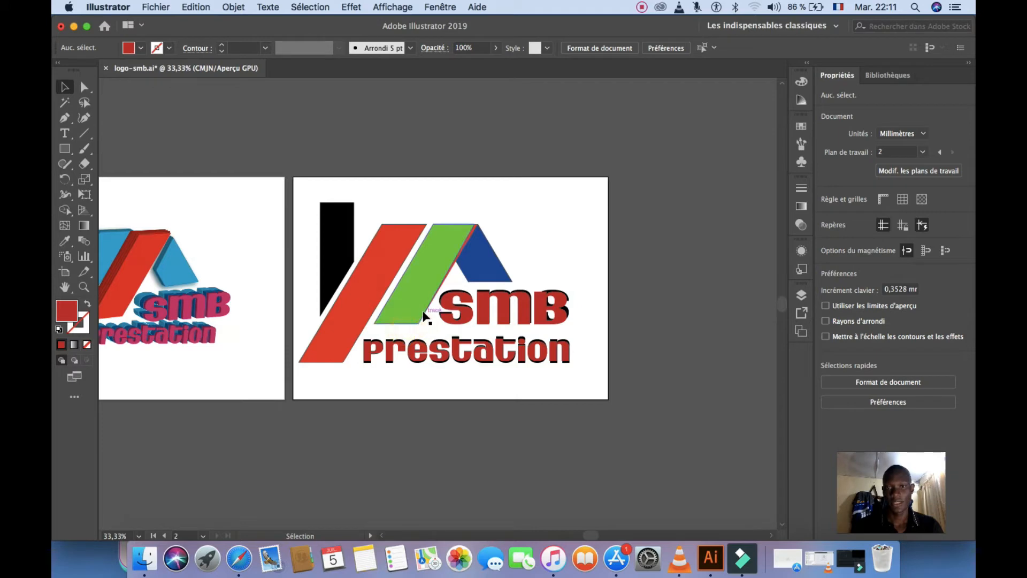
{"action": "left_click", "coordinate": [374, 367]}
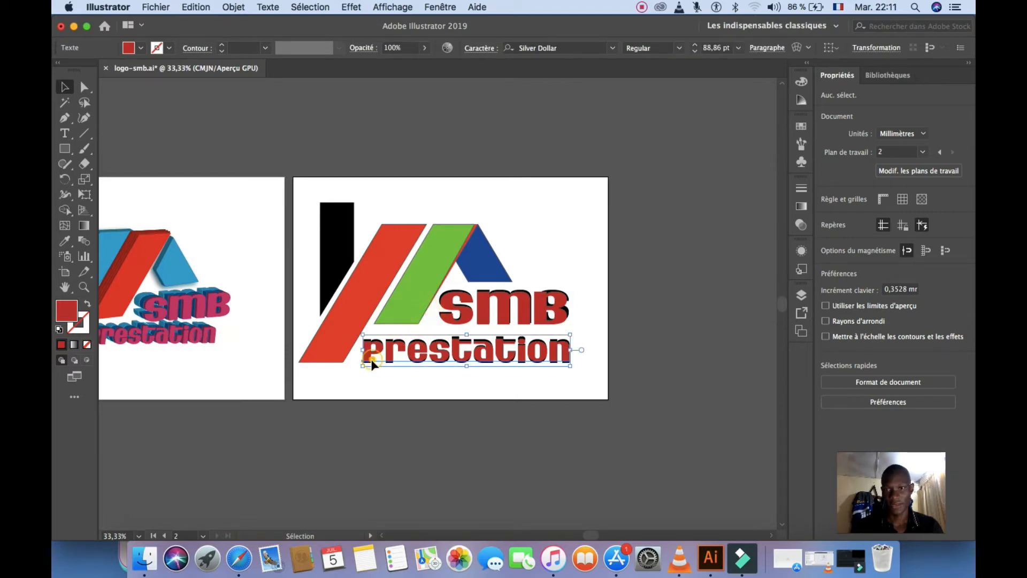
{"action": "left_click", "coordinate": [342, 363]}
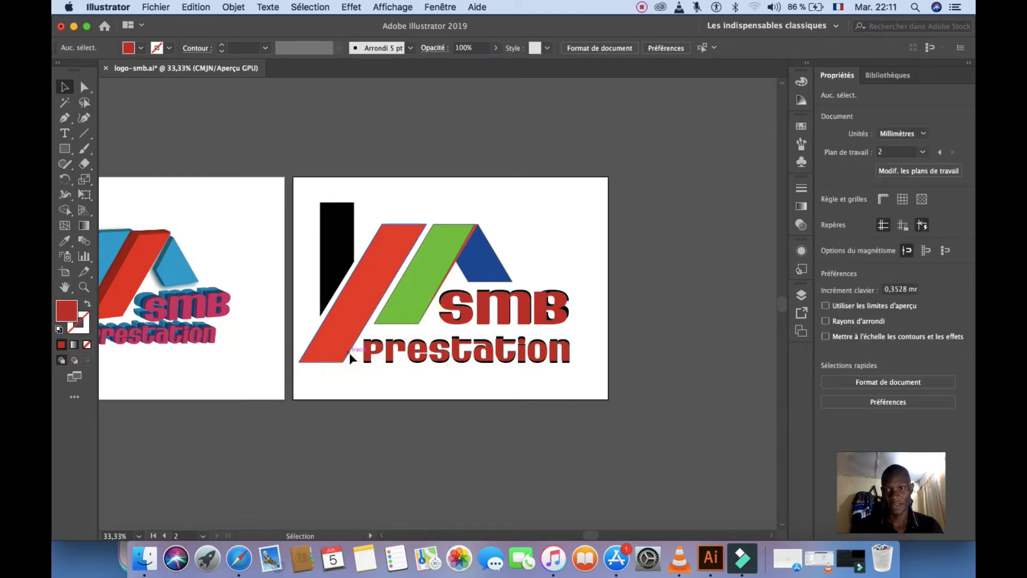
{"action": "left_click", "coordinate": [351, 355]}
{"action": "left_click", "coordinate": [369, 189]}
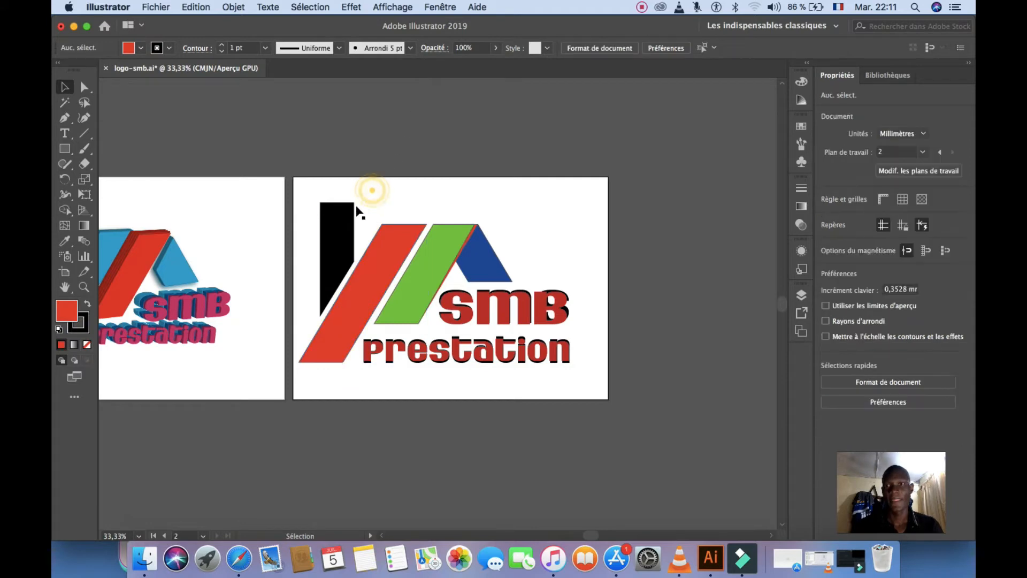
{"action": "right_click", "coordinate": [356, 206]}
{"action": "left_click", "coordinate": [392, 191]}
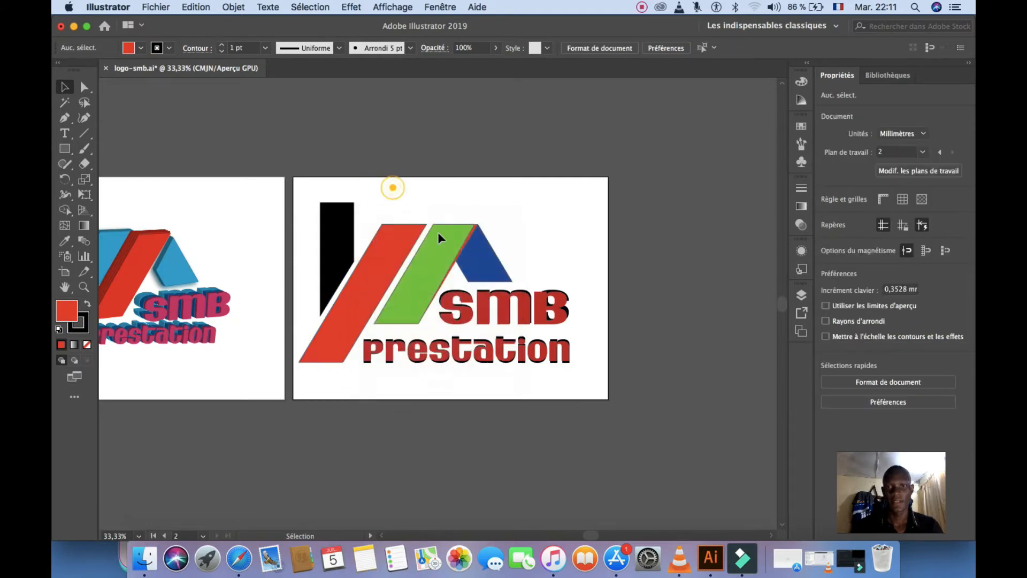
{"action": "left_click", "coordinate": [468, 289]}
{"action": "left_click", "coordinate": [428, 319]}
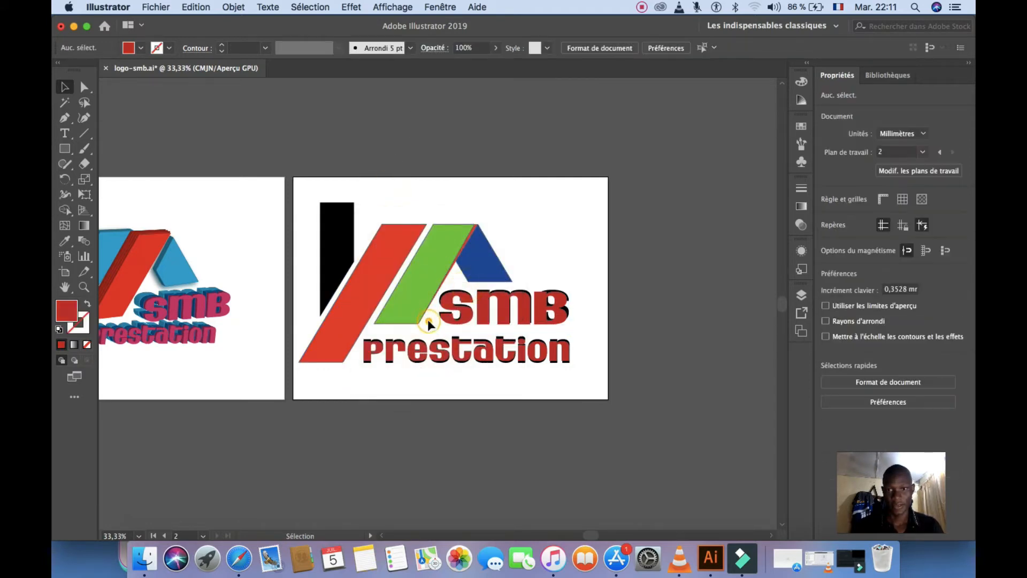
Step: Move the original "sms prestation" logo above the artboard and place the green bar flush against the dark blue shape
{"action": "left_click", "coordinate": [424, 321]}
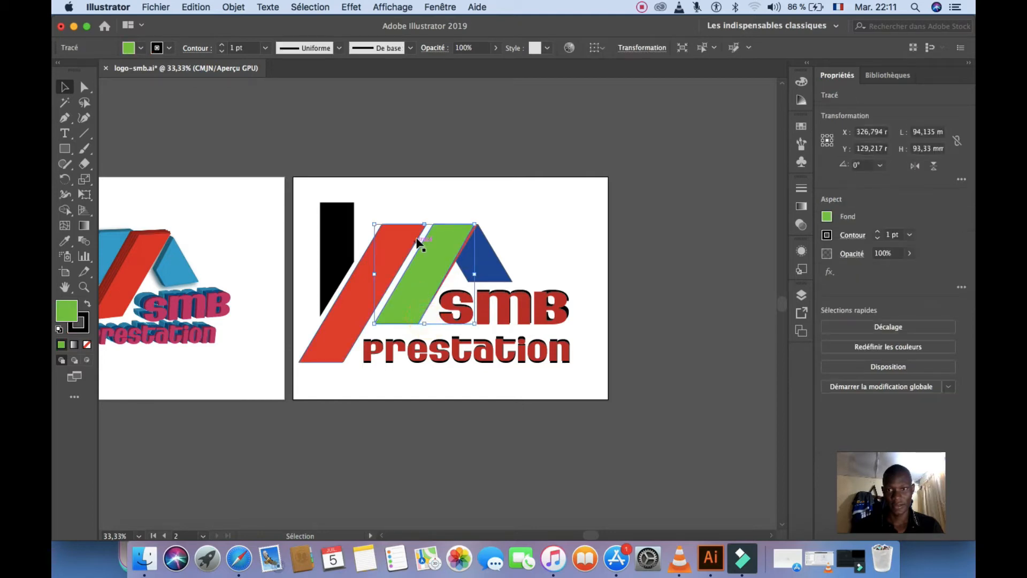
{"action": "left_click_drag", "start_coordinate": [430, 243], "coordinate": [576, 132]}
{"action": "left_click", "coordinate": [461, 235]}
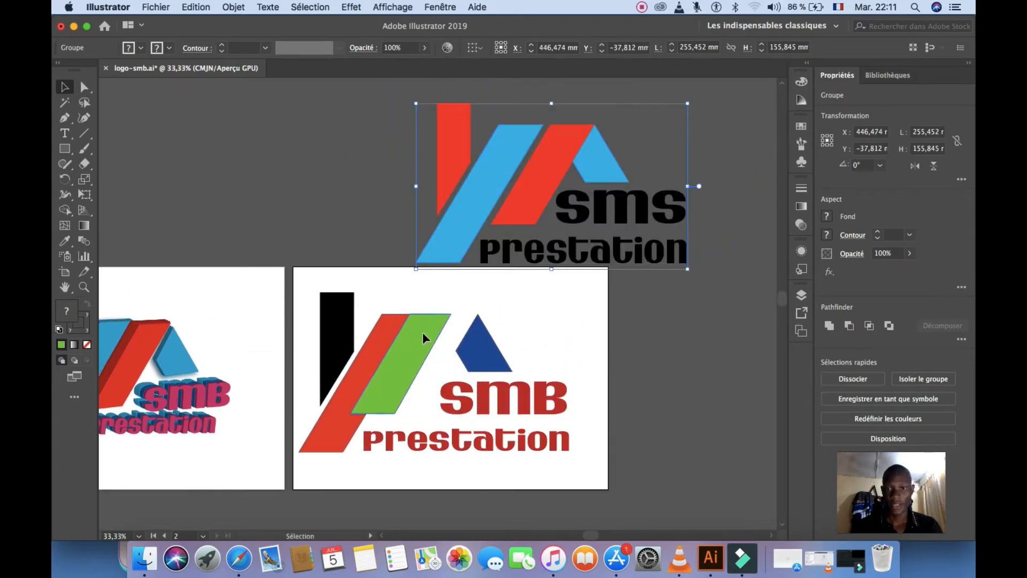
{"action": "left_click_drag", "start_coordinate": [422, 332], "coordinate": [556, 337]}
{"action": "key", "text": "space"}
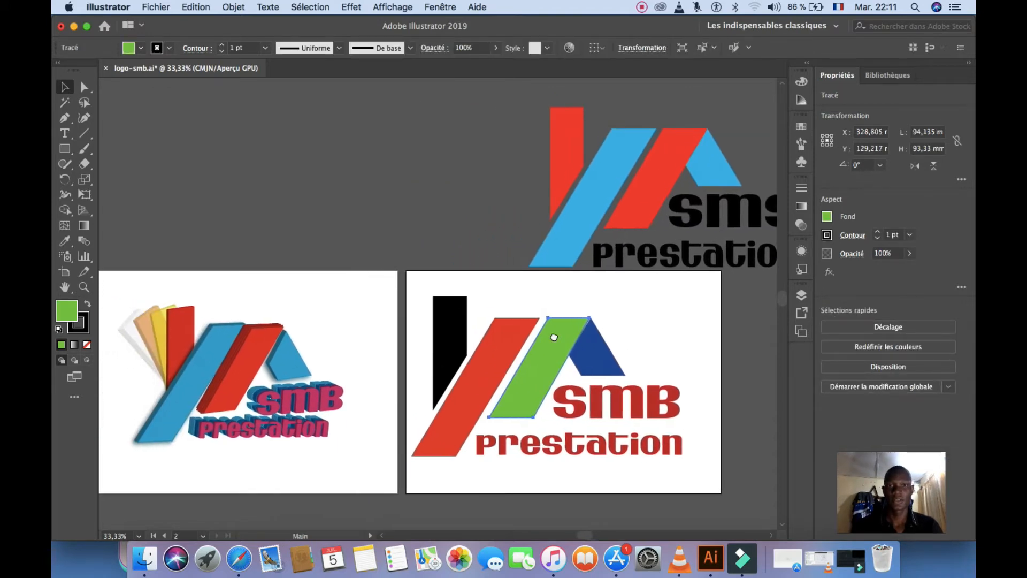
{"action": "left_click_drag", "start_coordinate": [602, 188], "coordinate": [488, 166]}
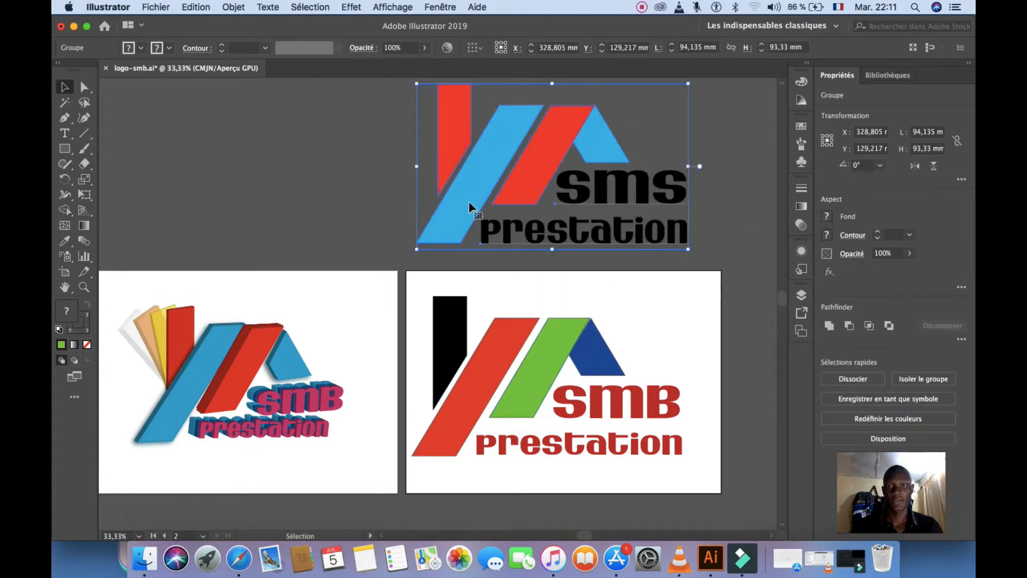
Step: Recolour the black vertical shape by sampling the red, strokeless vertical shape of the original logo with the Eyedropper
{"action": "left_click", "coordinate": [449, 336]}
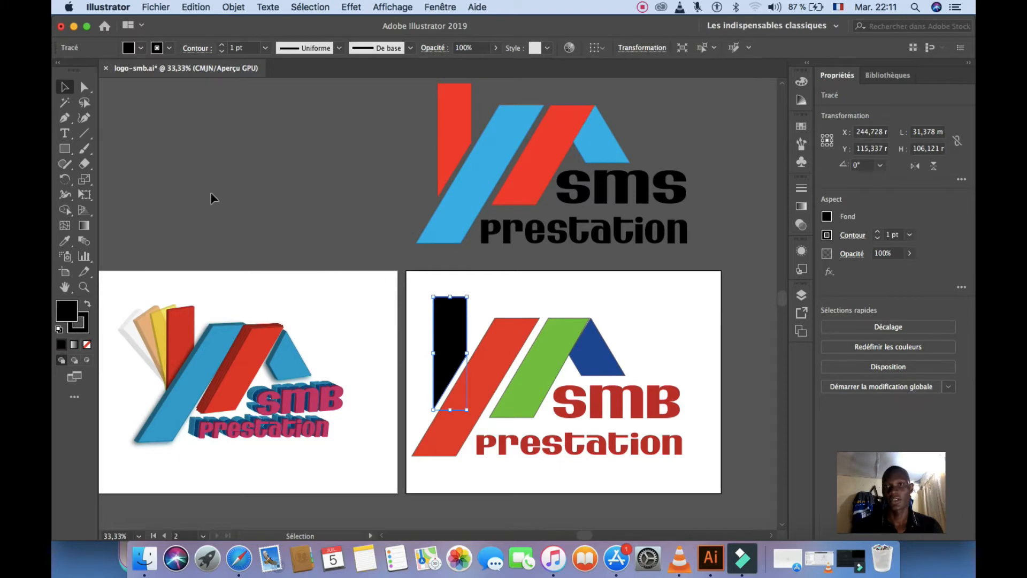
{"action": "left_click", "coordinate": [65, 241]}
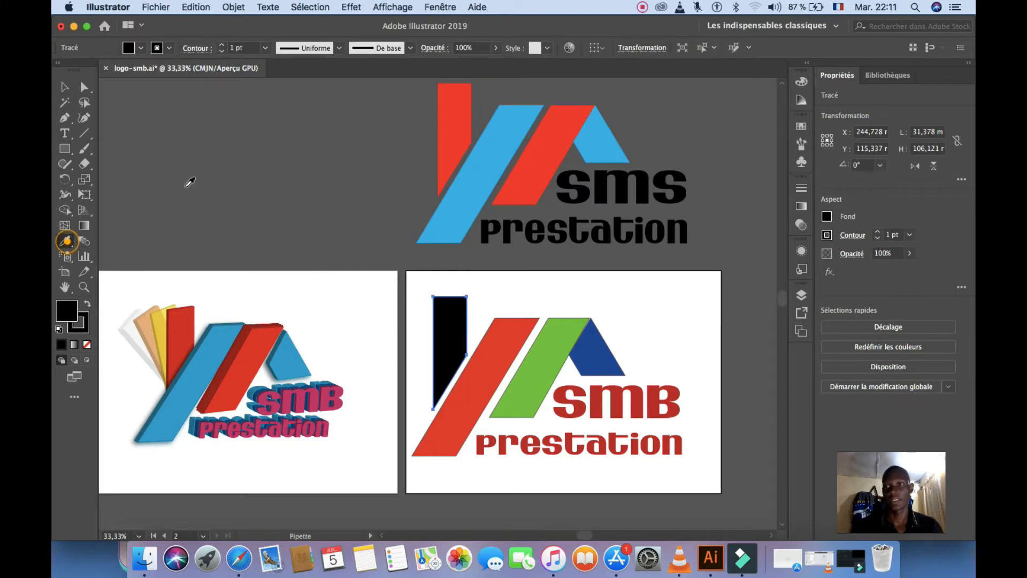
{"action": "left_click", "coordinate": [449, 112]}
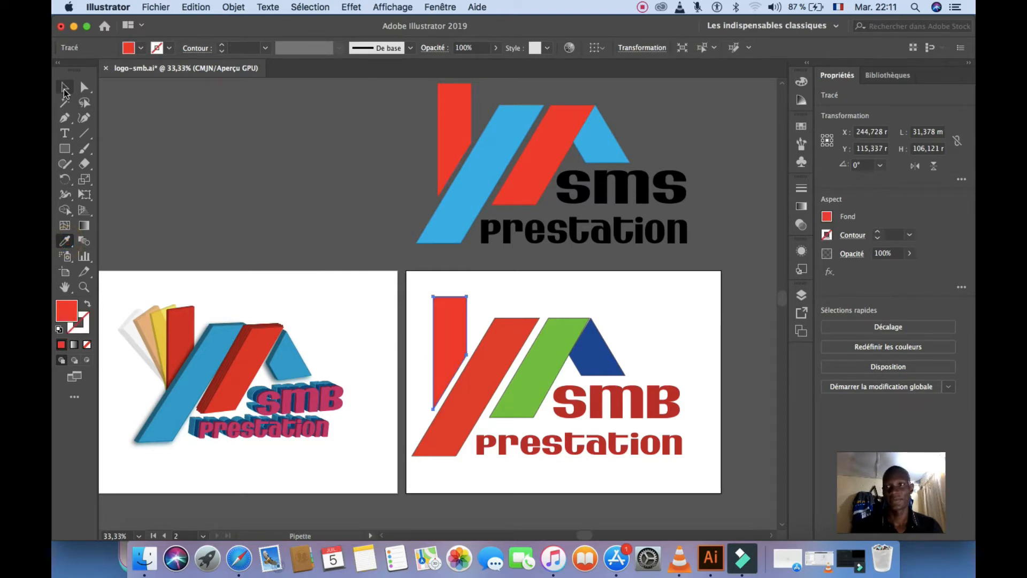
{"action": "left_click", "coordinate": [63, 86]}
Step: Recolour the long red slanted bar with the light blue sampled from the matching bar of the original logo
{"action": "left_click", "coordinate": [496, 354]}
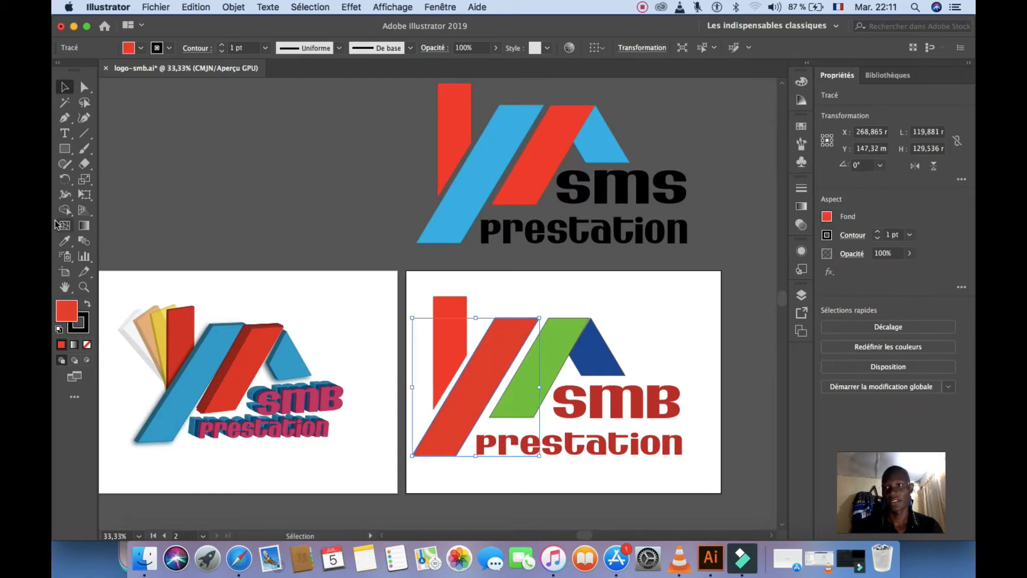
{"action": "left_click", "coordinate": [65, 244]}
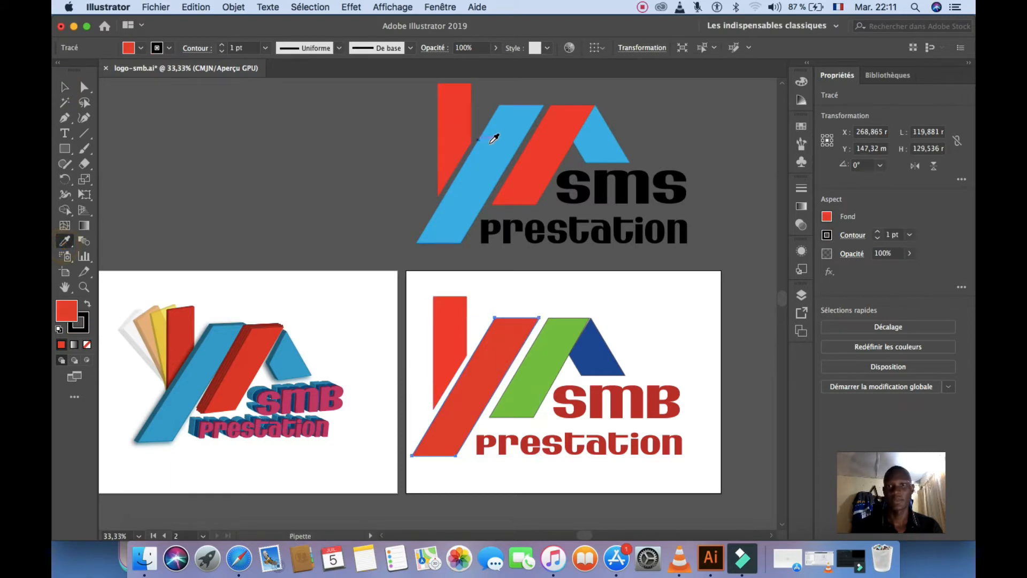
{"action": "left_click", "coordinate": [500, 141]}
{"action": "left_click", "coordinate": [64, 87]}
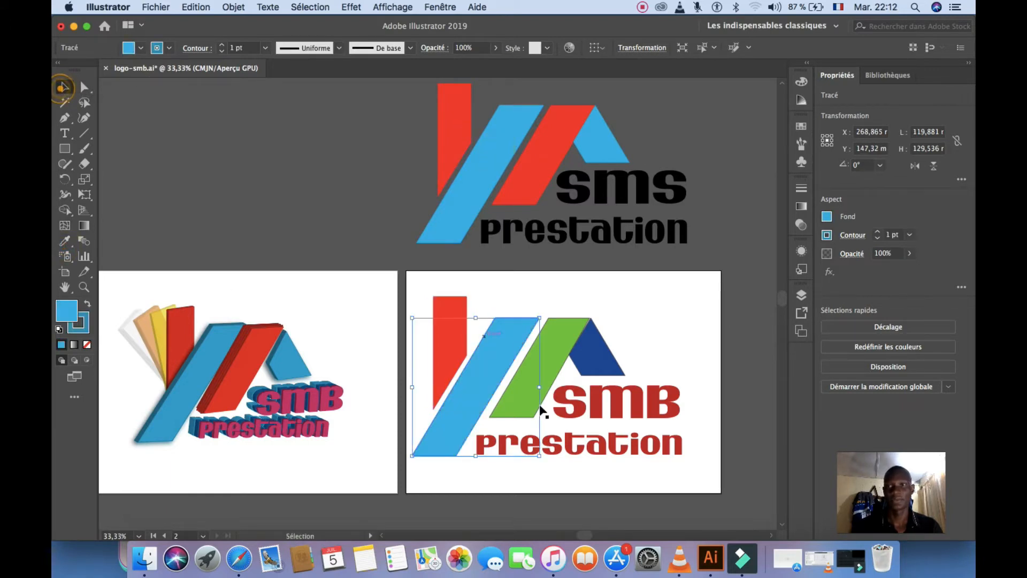
Step: Recolour the green slanted bar with the red fill and no stroke sampled from the original logo
{"action": "left_click", "coordinate": [561, 340]}
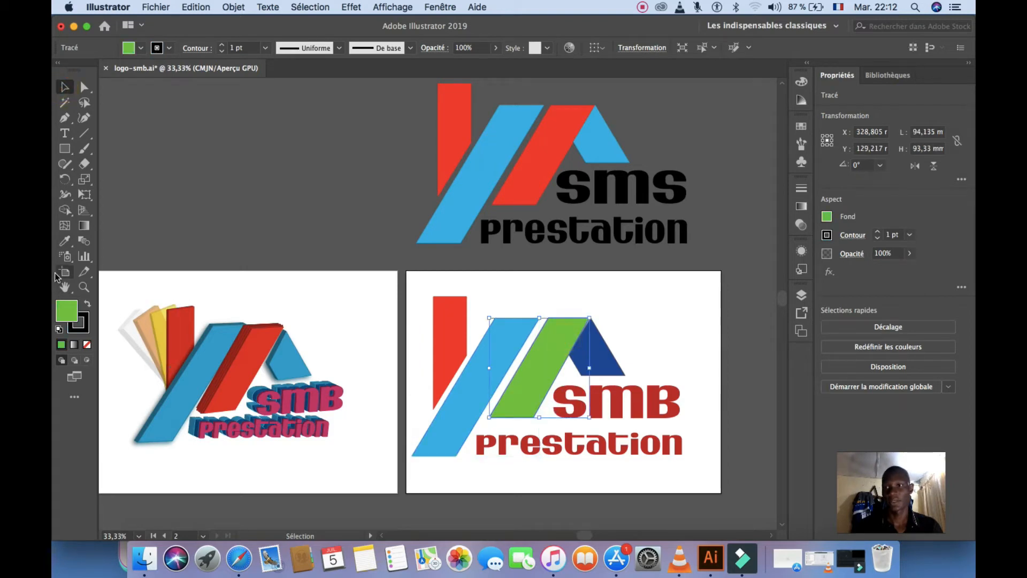
{"action": "left_click", "coordinate": [65, 241]}
{"action": "left_click", "coordinate": [447, 141]}
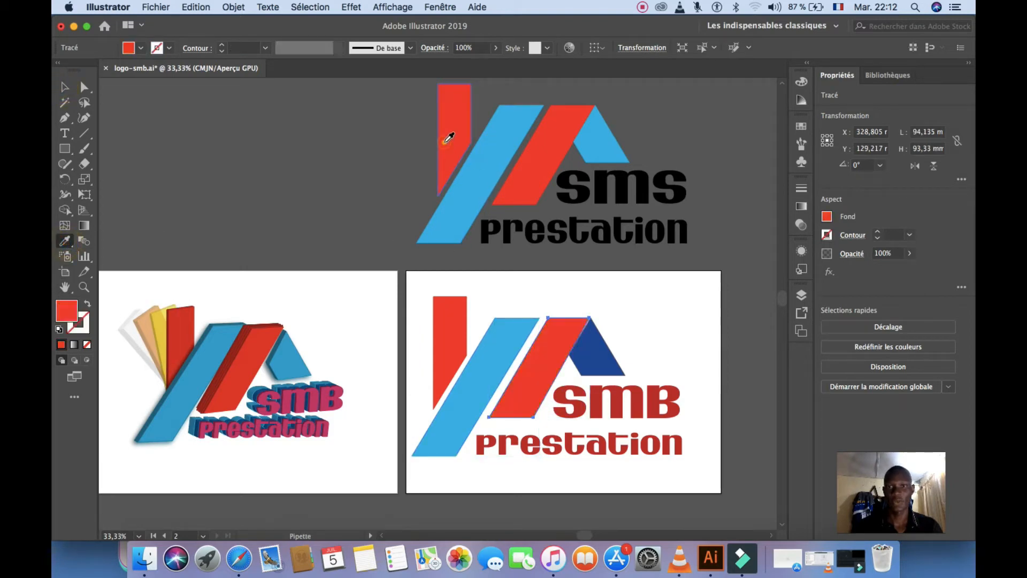
{"action": "left_click", "coordinate": [64, 86]}
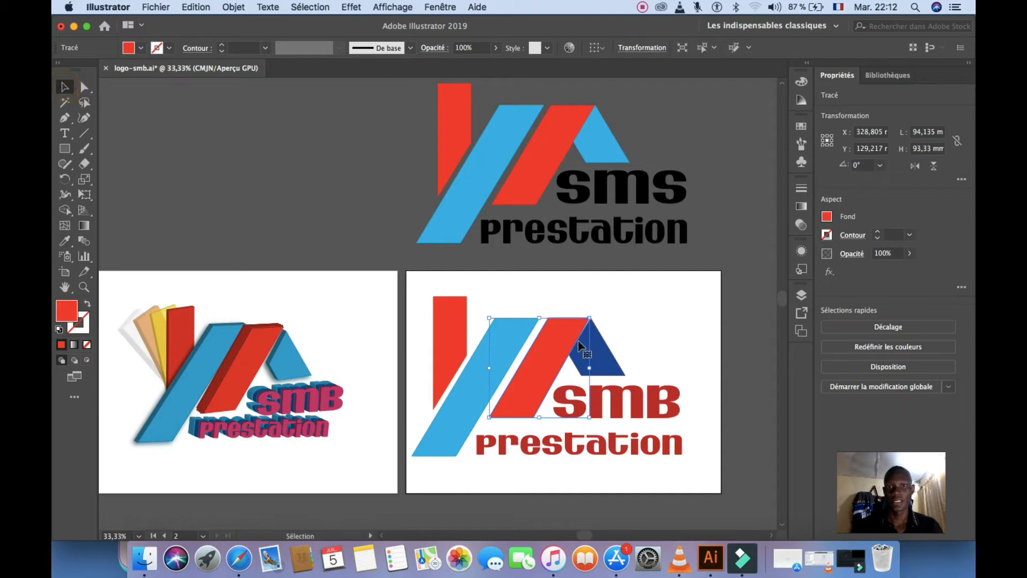
Step: Recolour the small dark blue roof shape with the light blue sampled from its counterpart in the original logo
{"action": "left_click", "coordinate": [604, 351]}
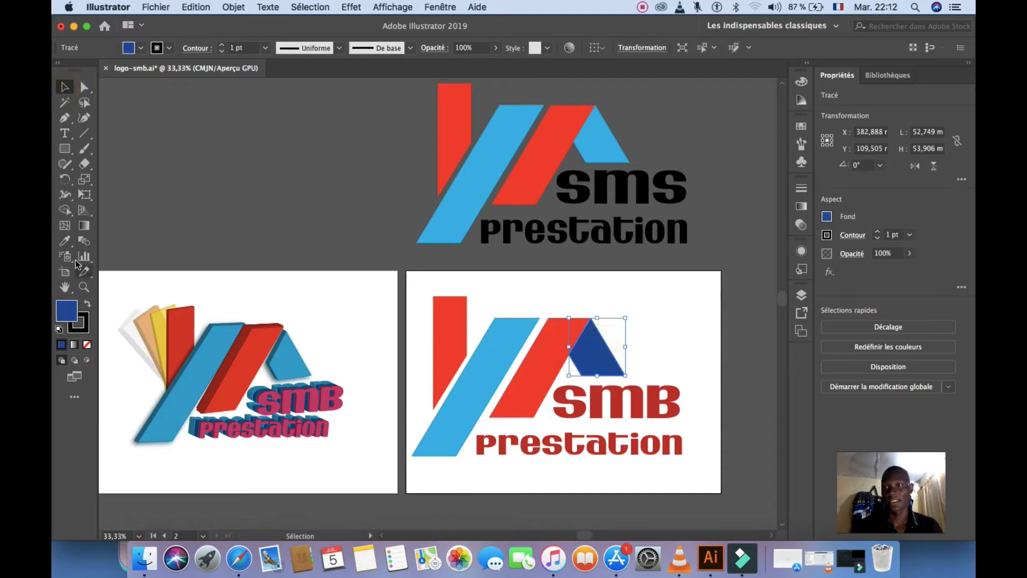
{"action": "left_click", "coordinate": [65, 240]}
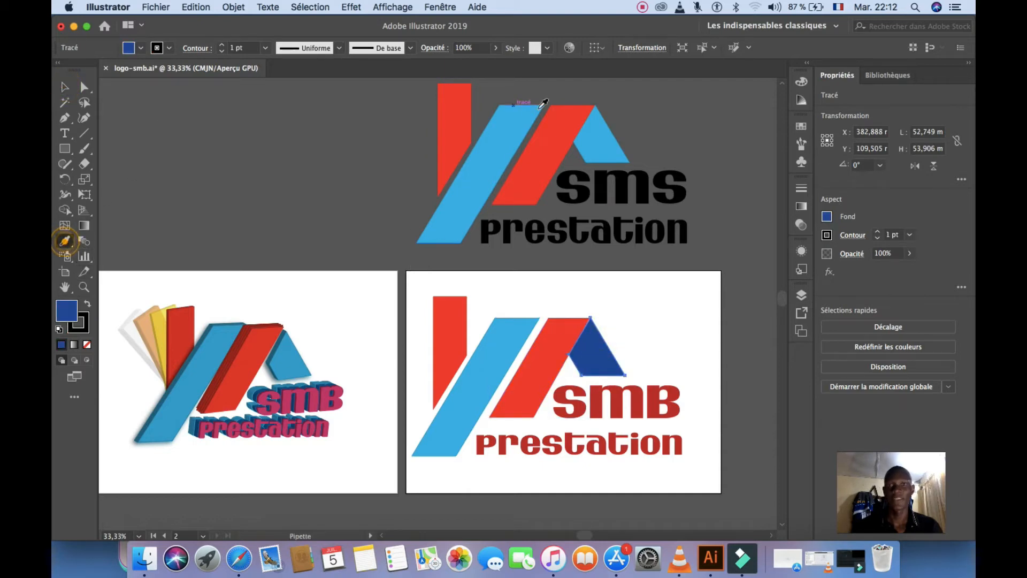
{"action": "left_click", "coordinate": [611, 132]}
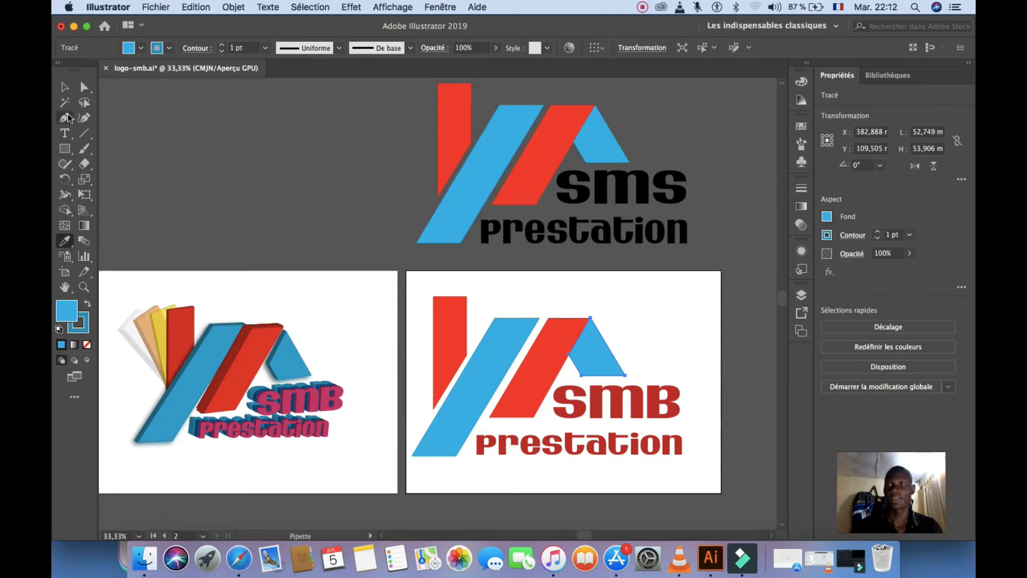
{"action": "left_click", "coordinate": [64, 87]}
Step: Fill the red "SMB" and "prestation" texts with black
{"action": "left_click", "coordinate": [652, 411]}
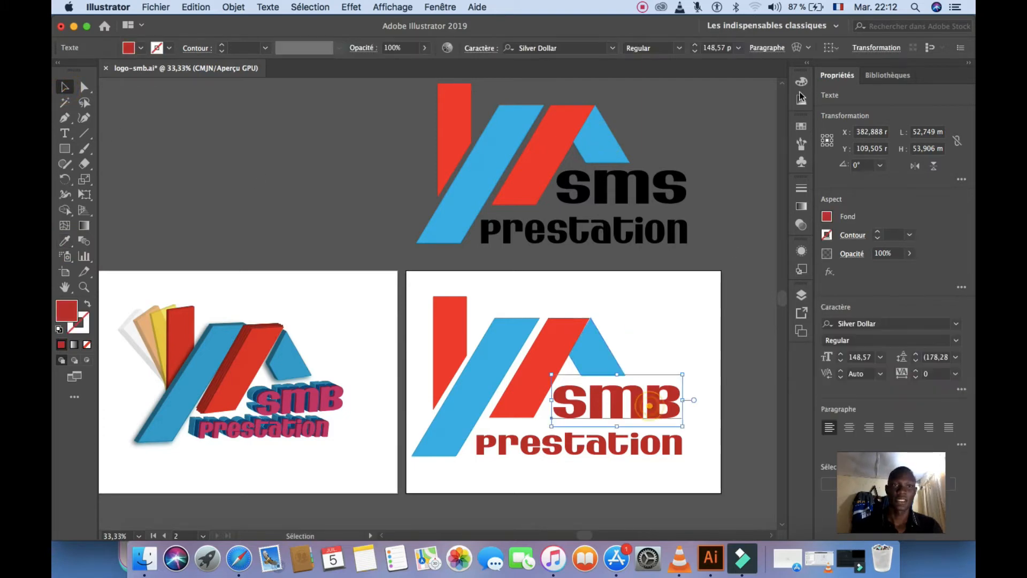
{"action": "left_click", "coordinate": [799, 102]}
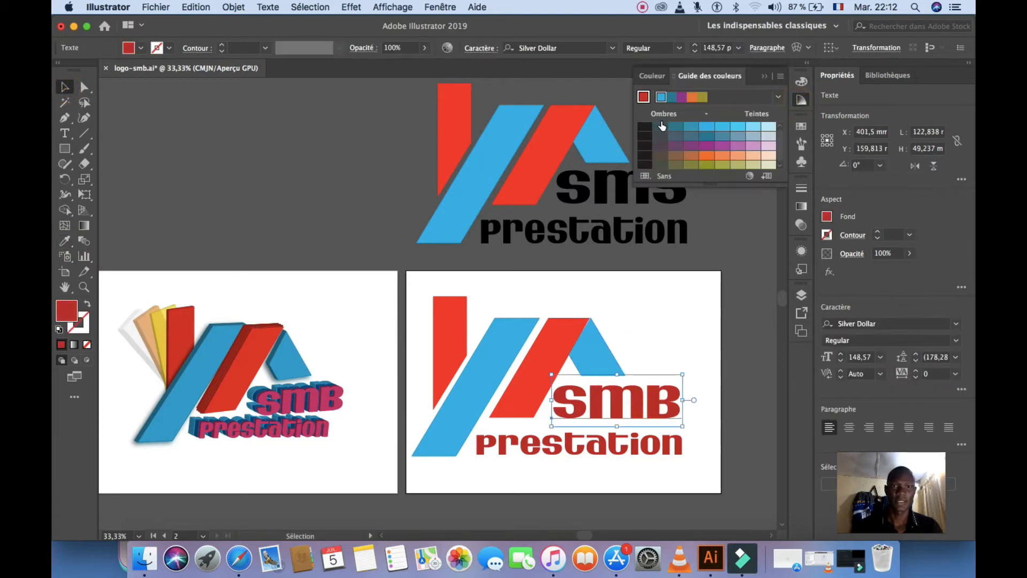
{"action": "left_click", "coordinate": [801, 81]}
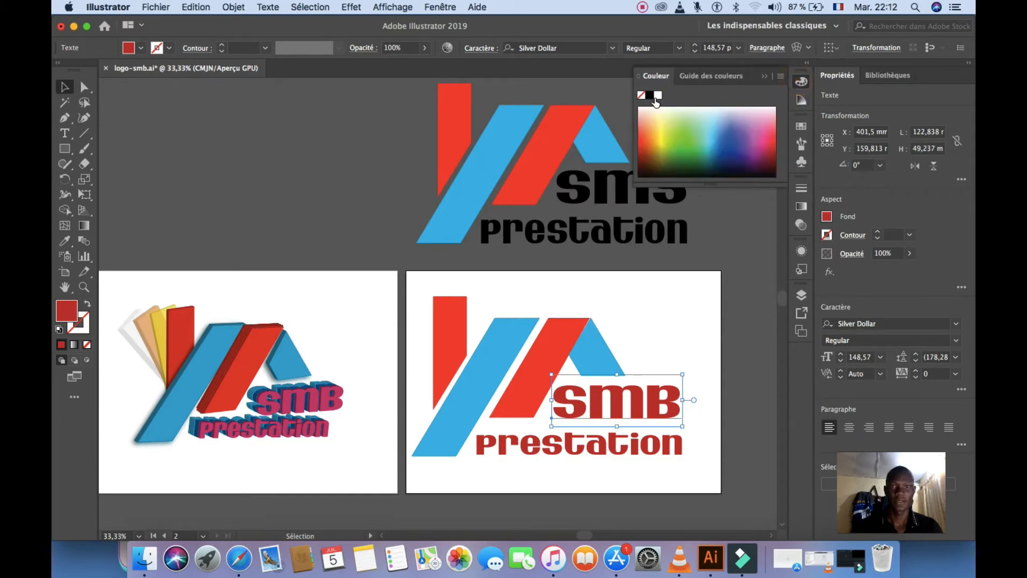
{"action": "left_click", "coordinate": [649, 95]}
{"action": "left_click", "coordinate": [573, 454]}
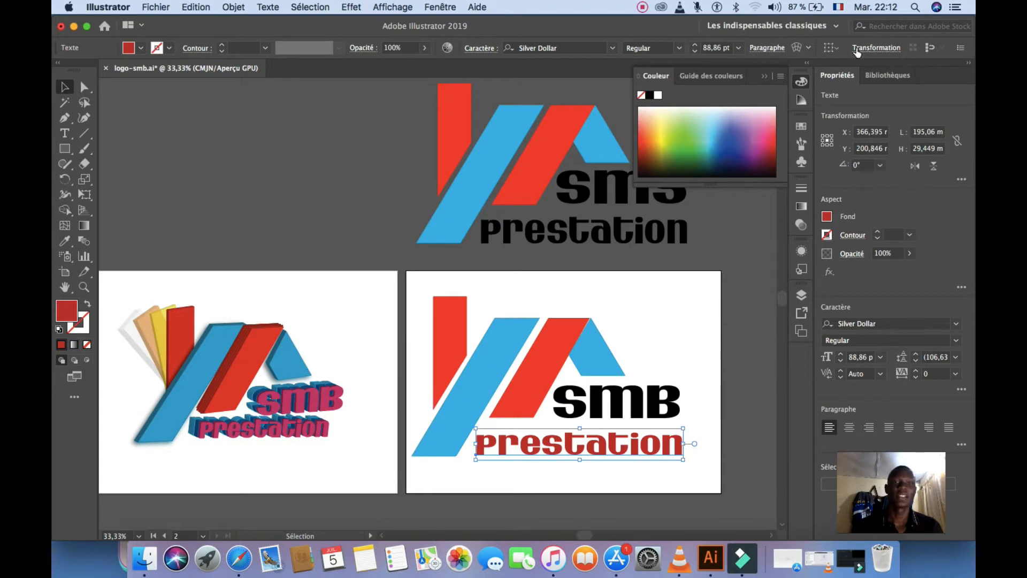
{"action": "left_click", "coordinate": [649, 96]}
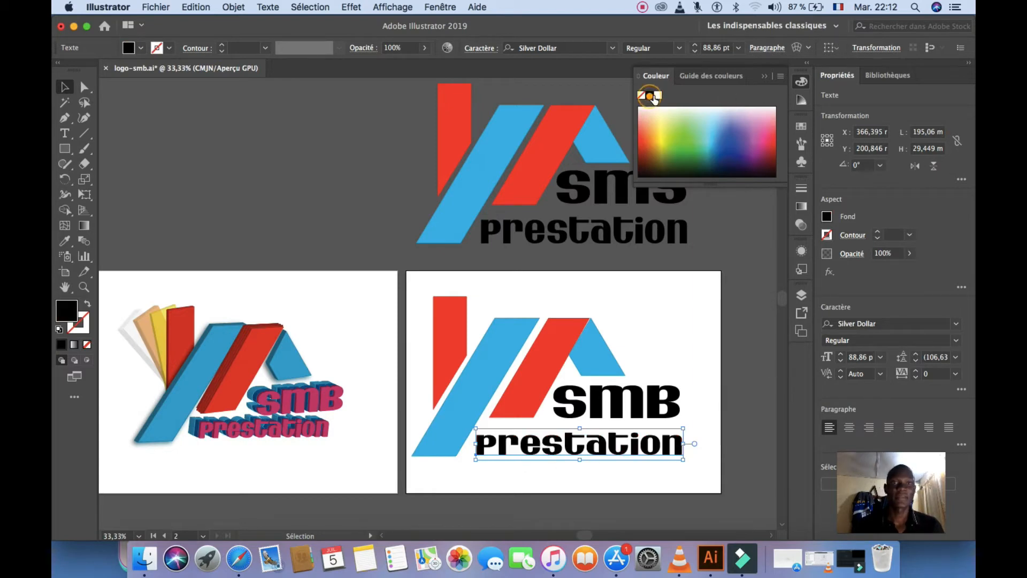
{"action": "left_click", "coordinate": [764, 78]}
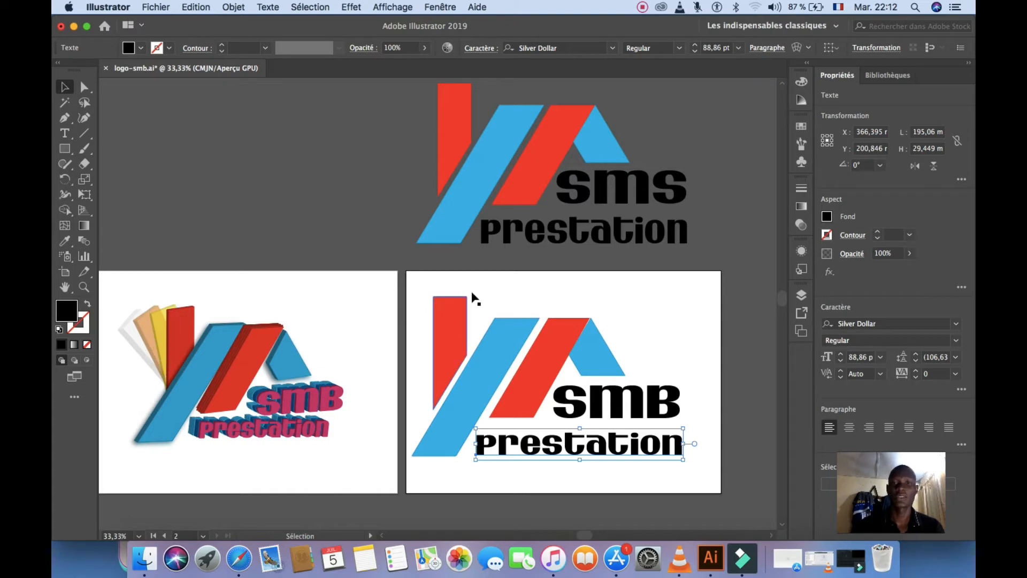
Step: Apply the 3D graphic style with fanned red, yellow, orange and pale panels to the red vertical bar of the SMB logo
{"action": "left_click", "coordinate": [434, 316]}
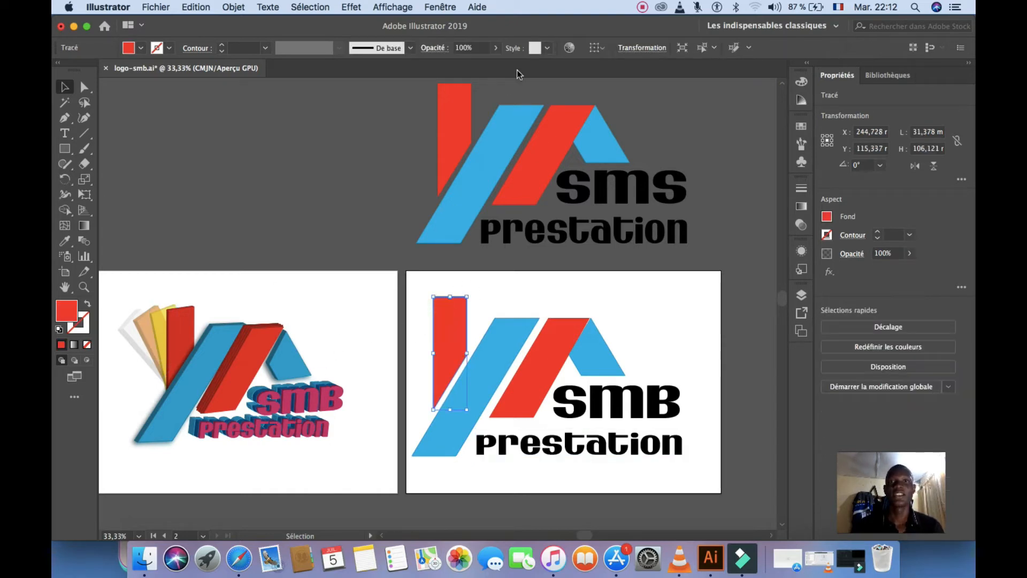
{"action": "left_click", "coordinate": [547, 49]}
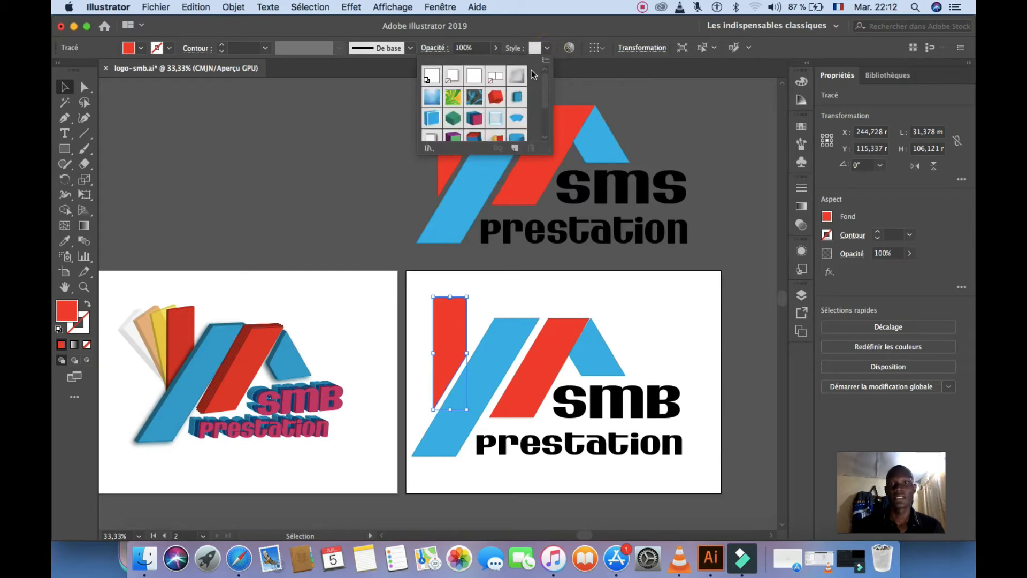
{"action": "left_click", "coordinate": [517, 97]}
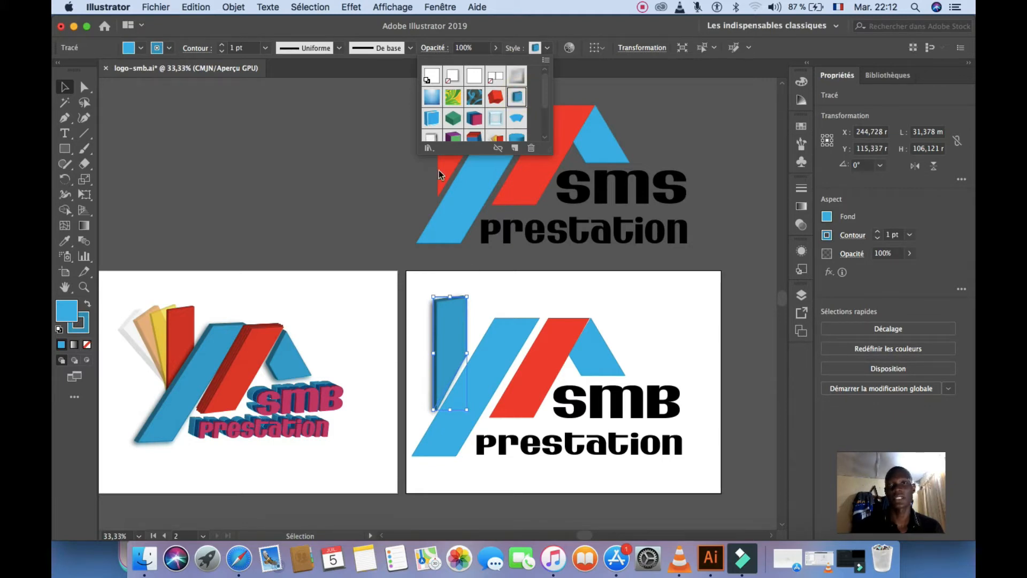
{"action": "left_click", "coordinate": [495, 97]}
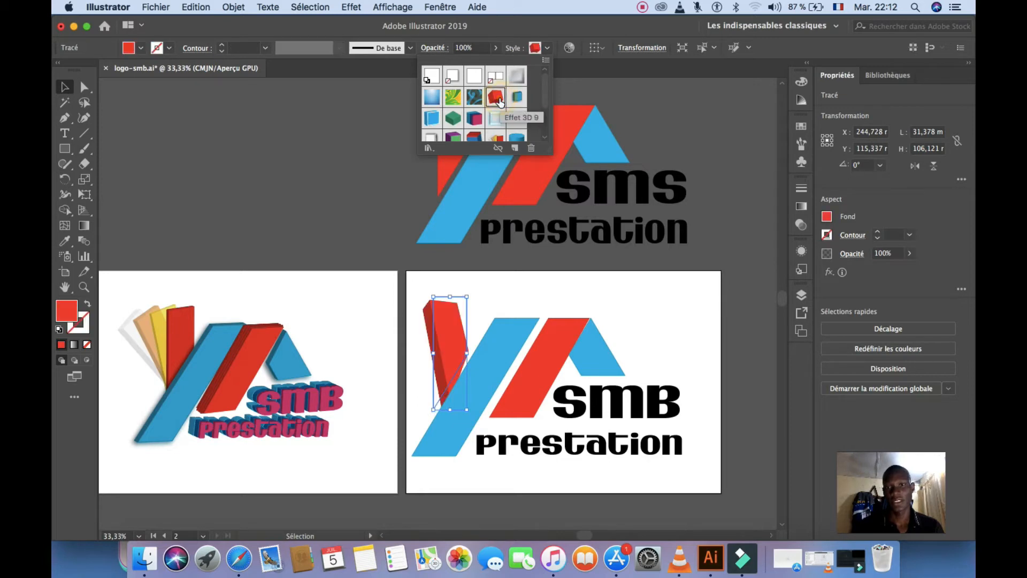
{"action": "left_click", "coordinate": [518, 100]}
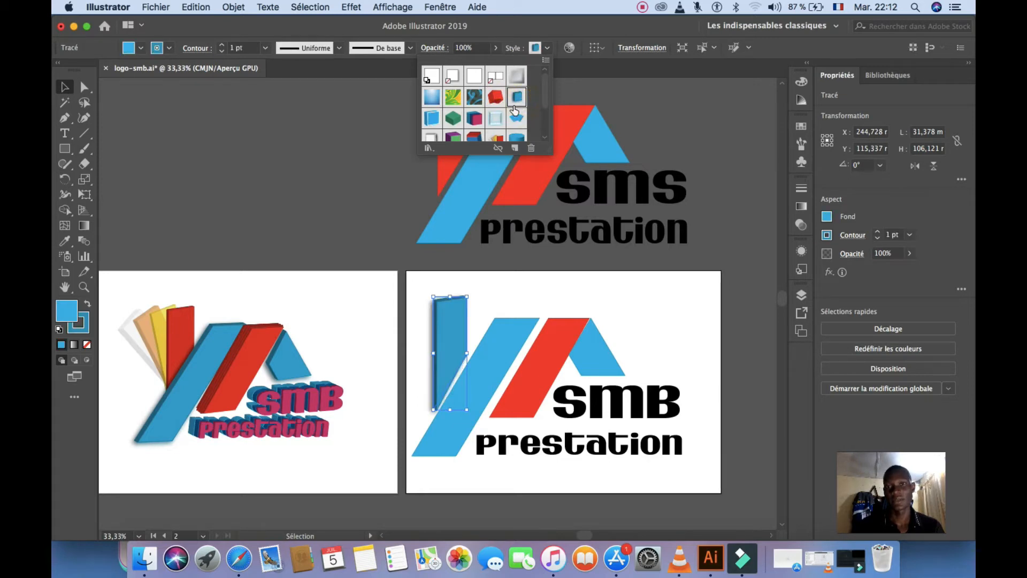
{"action": "scroll", "coordinate": [498, 139], "scroll_direction": "down", "scroll_amount": 3}
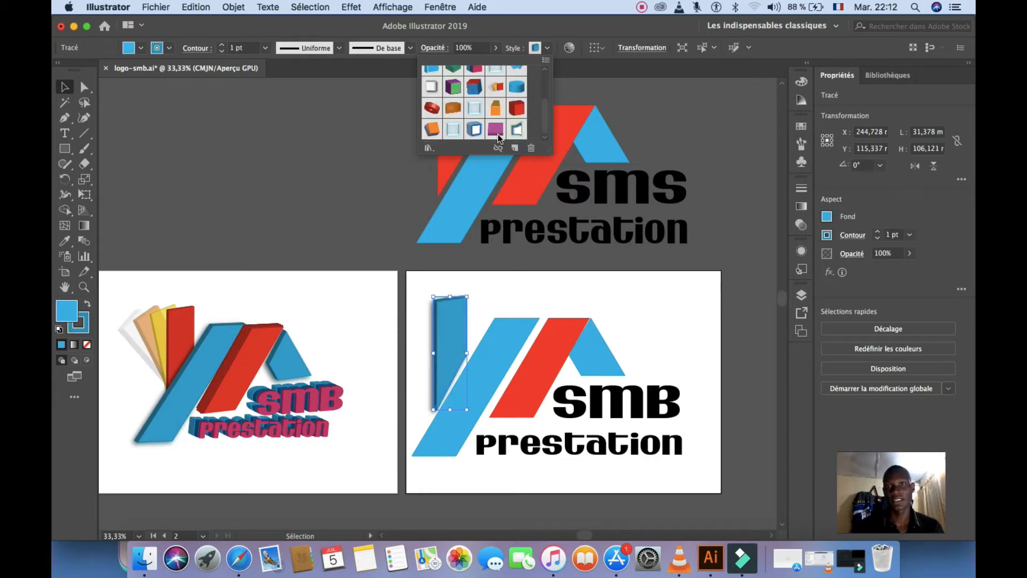
{"action": "left_click", "coordinate": [496, 87]}
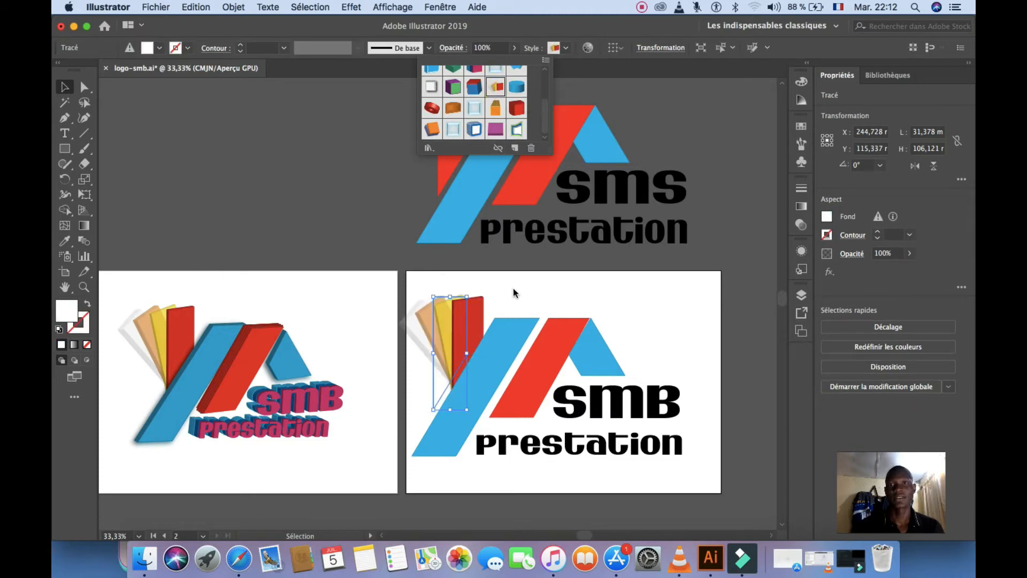
Step: Apply the blue Effet 3D 1 graphic style to the long light blue slanted bar and rotate it about 3.5° clockwise
{"action": "left_click", "coordinate": [510, 332]}
{"action": "left_click", "coordinate": [510, 331]}
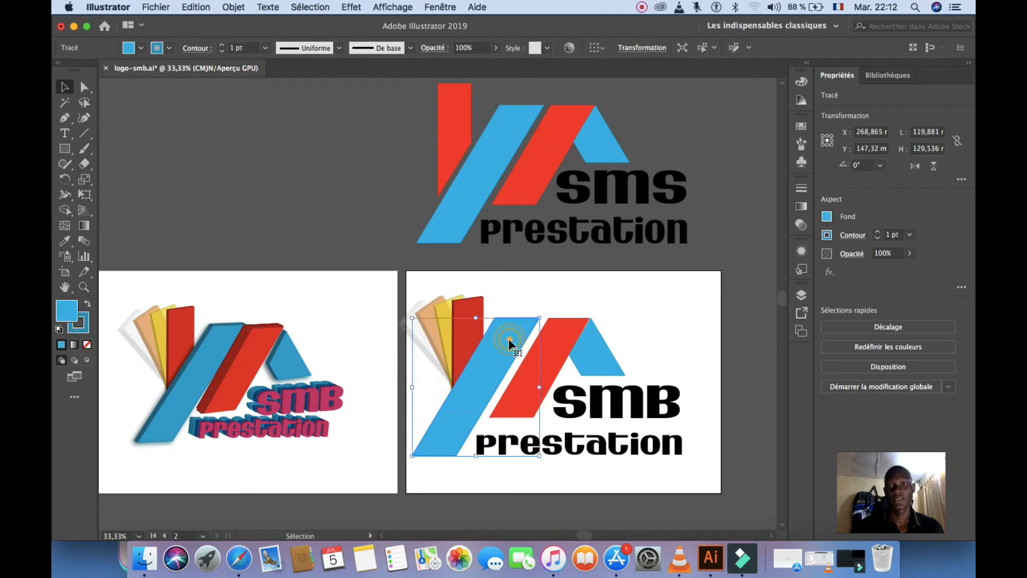
{"action": "left_click", "coordinate": [546, 47]}
{"action": "scroll", "coordinate": [506, 107], "scroll_direction": "up", "scroll_amount": 4}
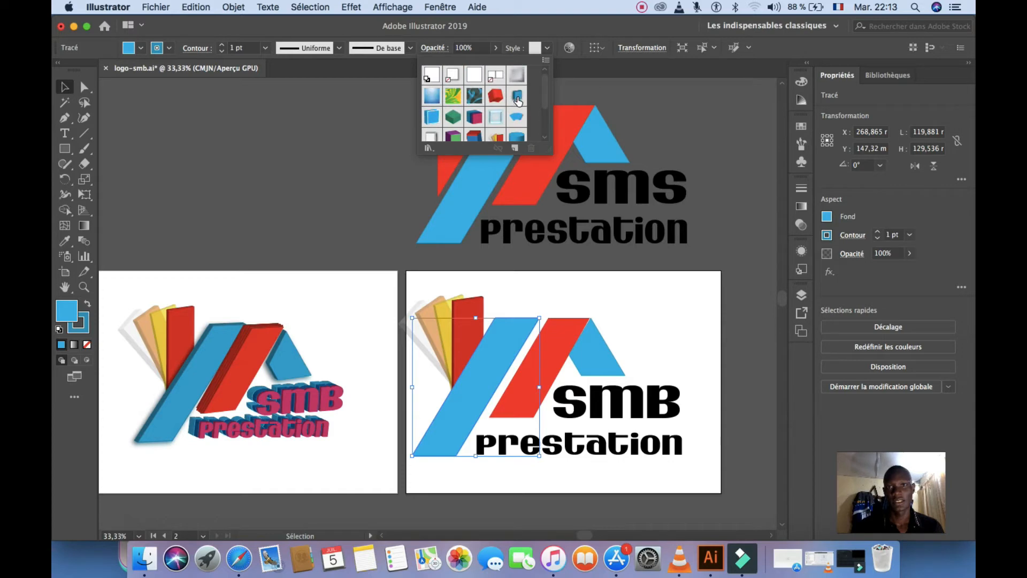
{"action": "left_click", "coordinate": [517, 98]}
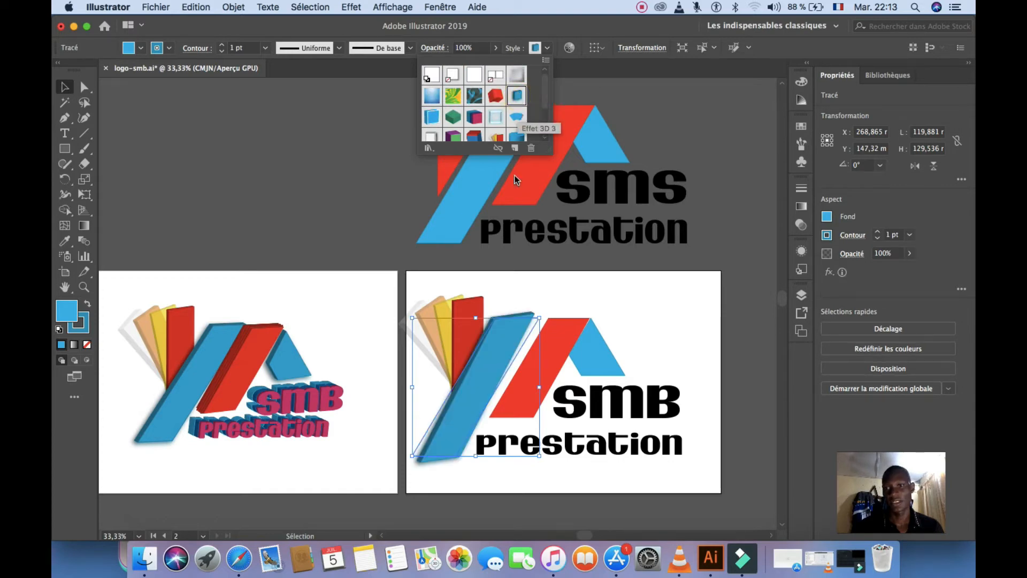
{"action": "left_click", "coordinate": [540, 321]}
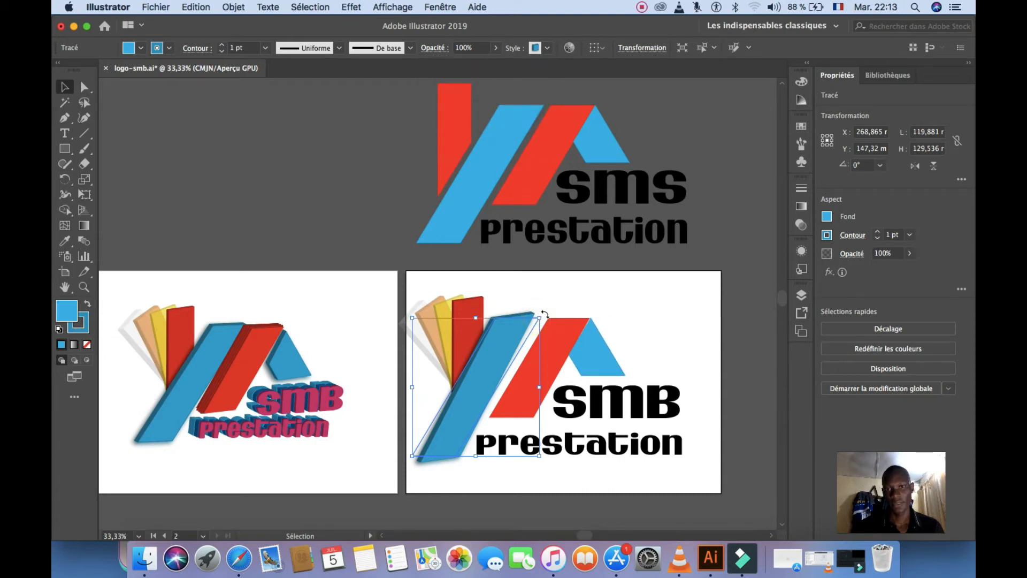
{"action": "left_click_drag", "start_coordinate": [544, 314], "coordinate": [548, 320]}
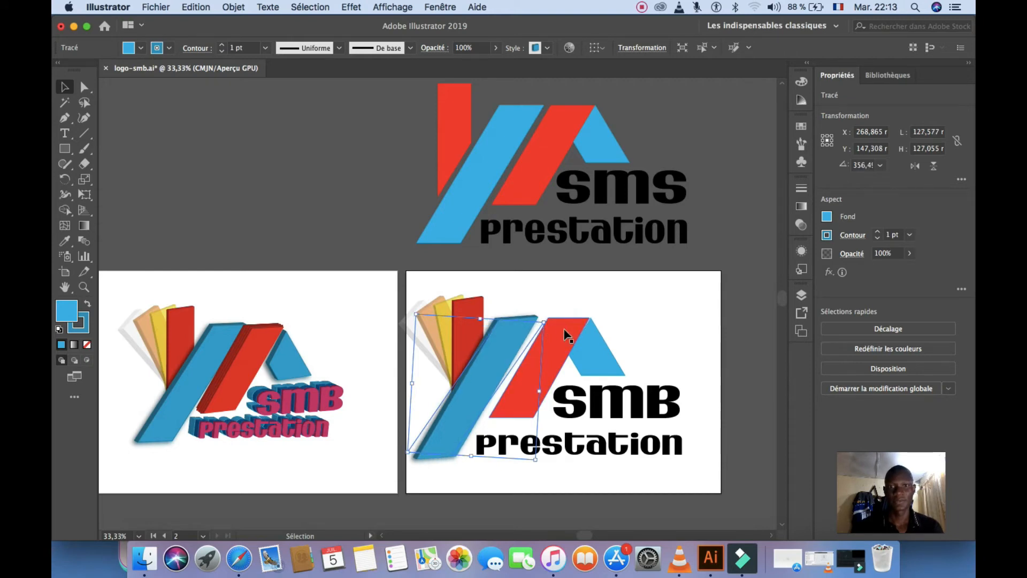
Step: Try several 3D graphic styles on the red slanted bar and settle on the solid red block style
{"action": "left_click", "coordinate": [564, 329]}
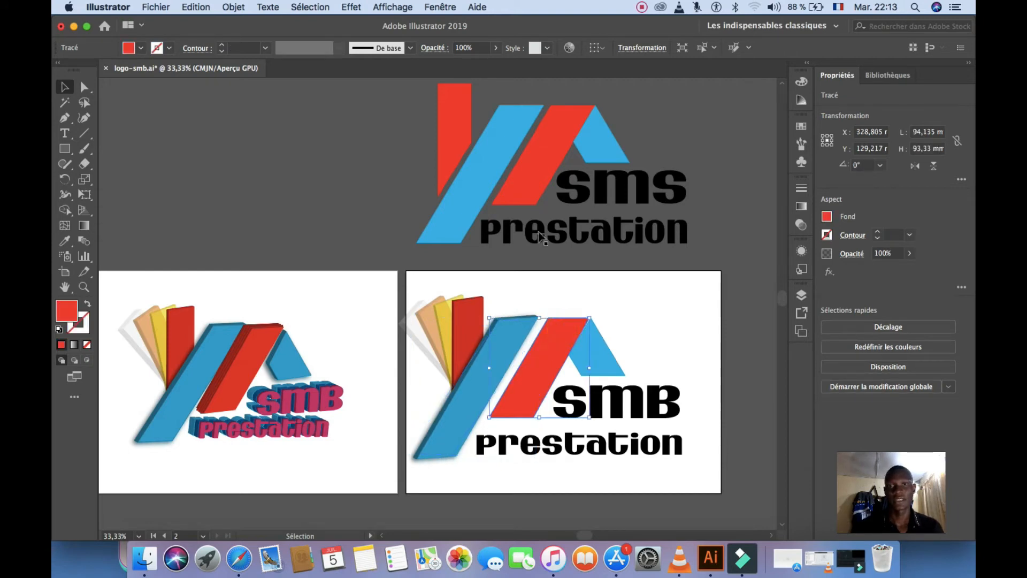
{"action": "left_click", "coordinate": [551, 50]}
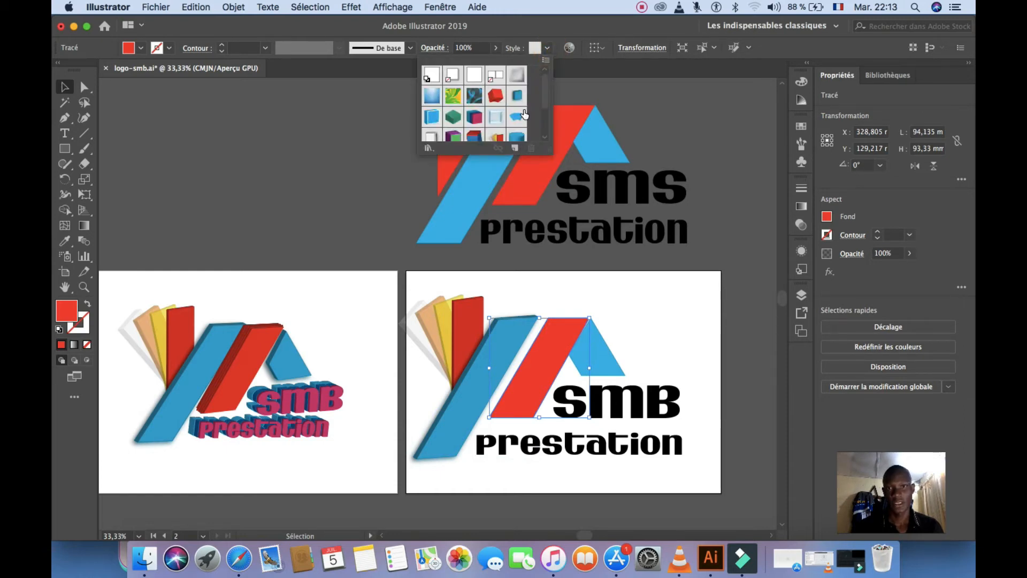
{"action": "scroll", "coordinate": [524, 118], "scroll_direction": "down", "scroll_amount": 1}
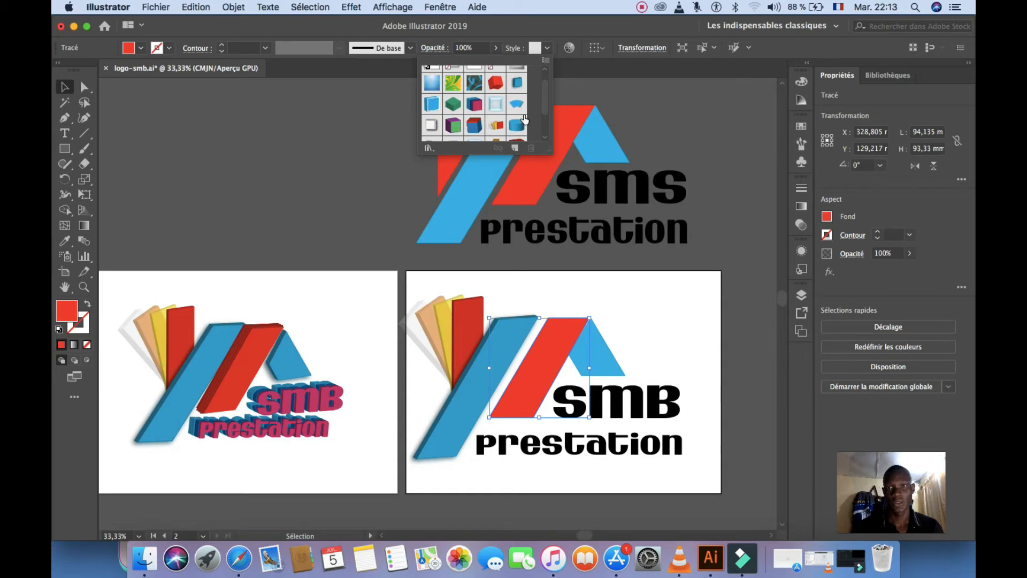
{"action": "scroll", "coordinate": [524, 118], "scroll_direction": "down", "scroll_amount": 1}
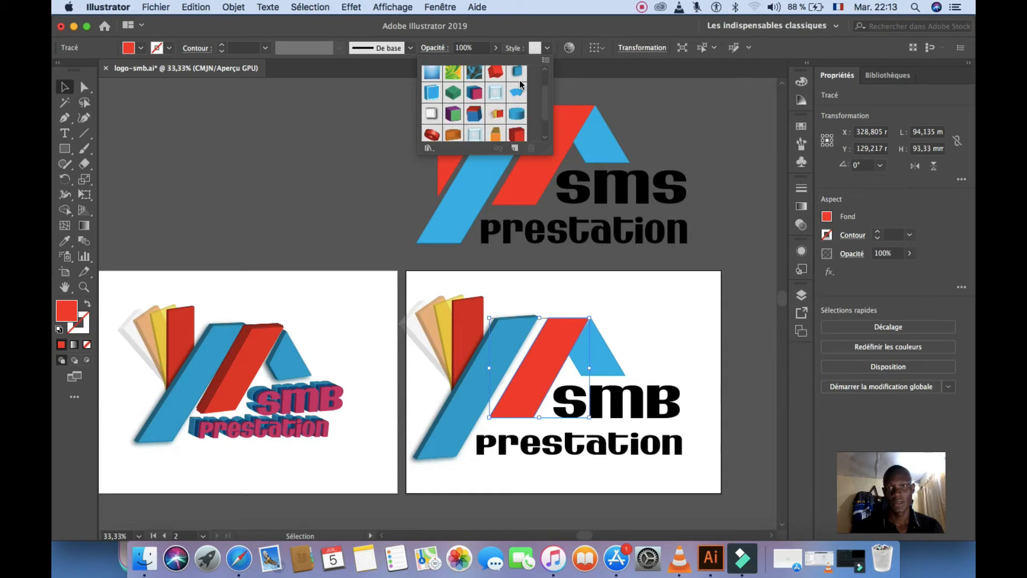
{"action": "left_click", "coordinate": [517, 73]}
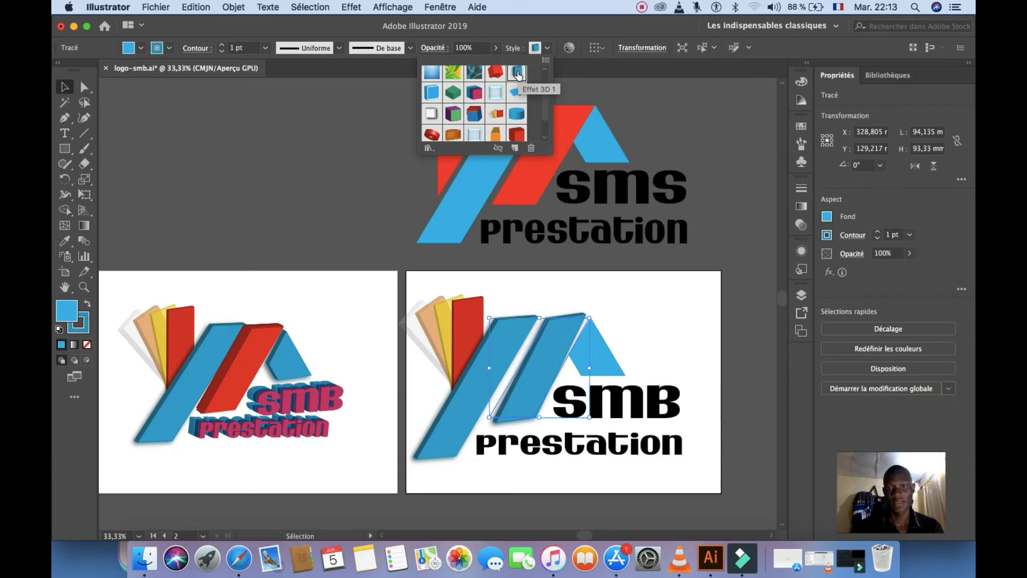
{"action": "left_click", "coordinate": [502, 114]}
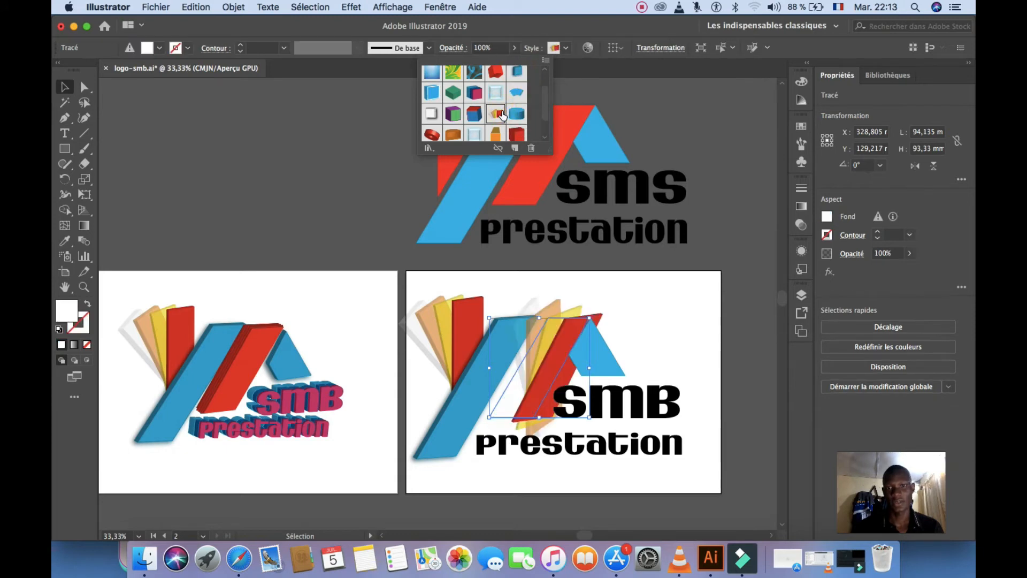
{"action": "left_click", "coordinate": [493, 78]}
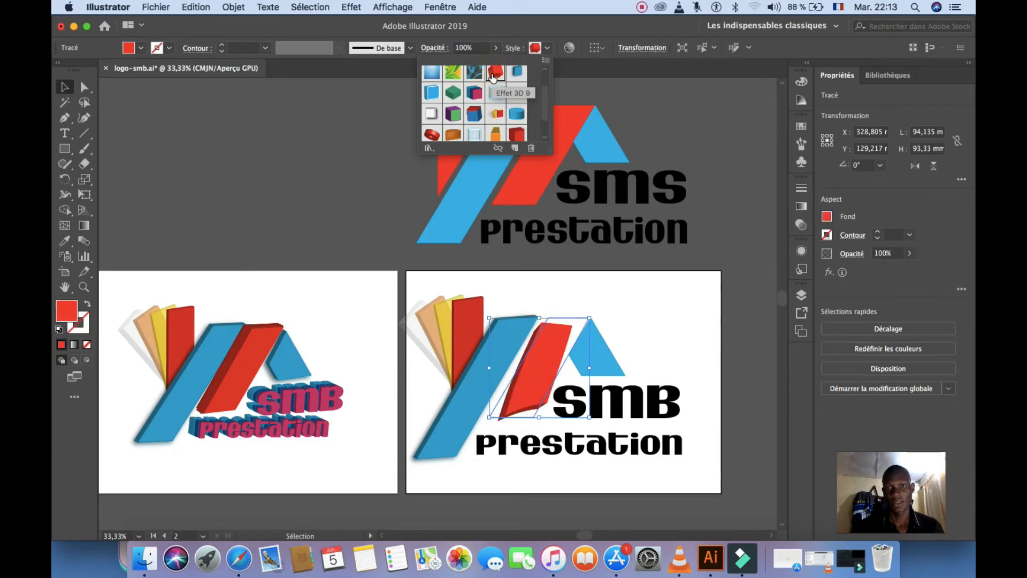
{"action": "left_click", "coordinate": [516, 135]}
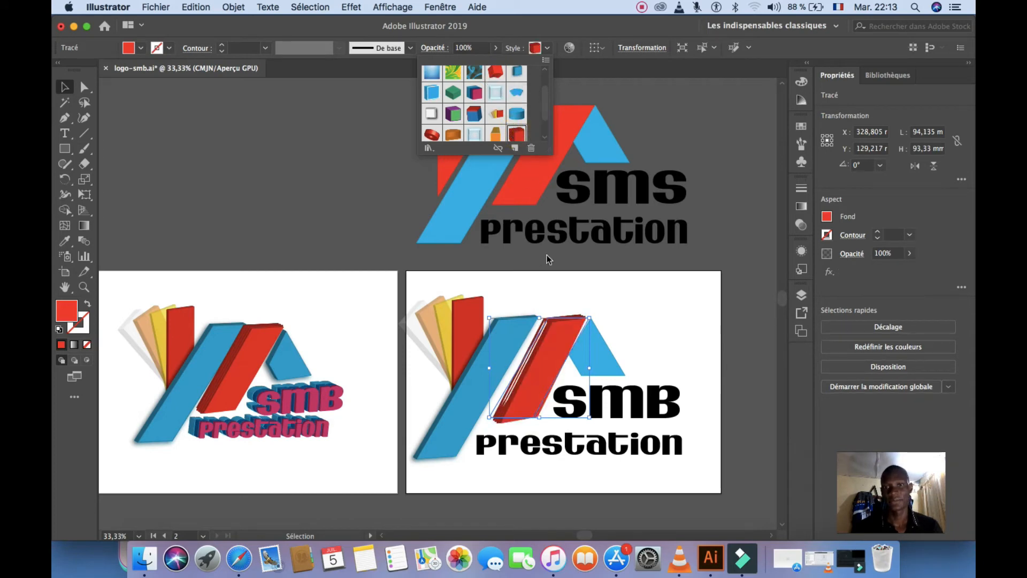
{"action": "scroll", "coordinate": [520, 114], "scroll_direction": "down", "scroll_amount": 2}
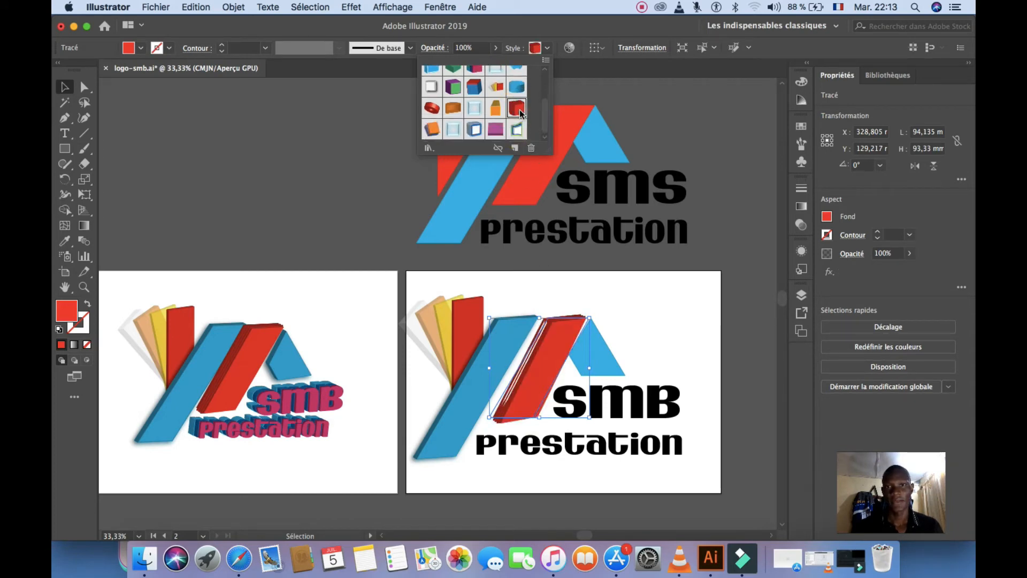
{"action": "scroll", "coordinate": [520, 112], "scroll_direction": "up", "scroll_amount": 2}
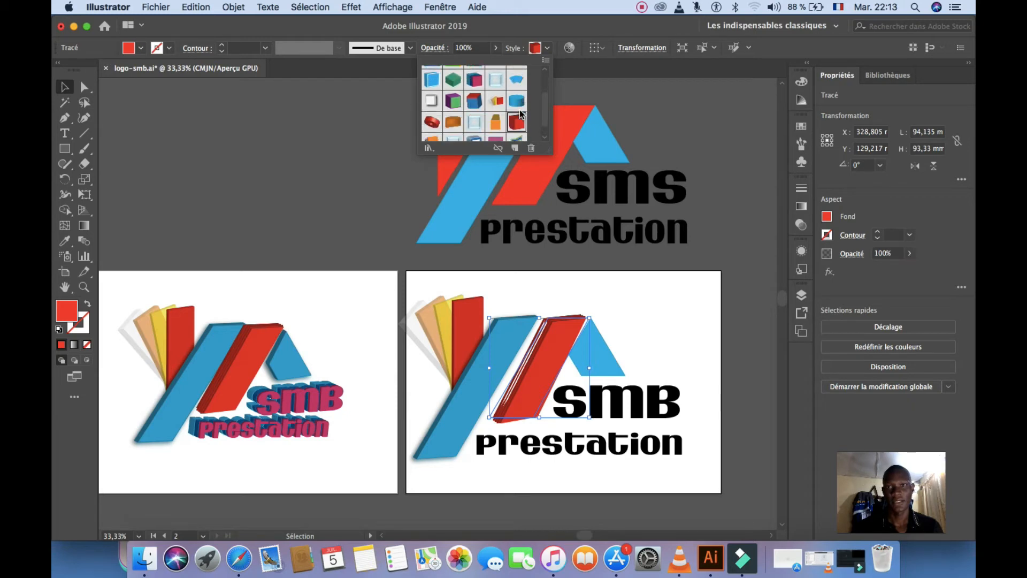
{"action": "scroll", "coordinate": [520, 114], "scroll_direction": "down", "scroll_amount": 2}
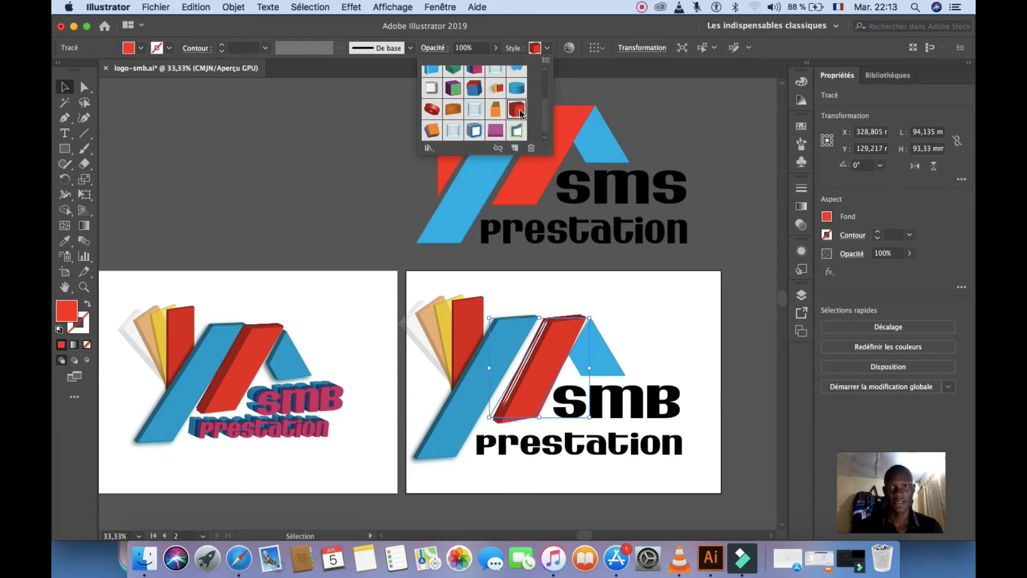
Step: Rotate the red slanted bar about 4.5° clockwise, and shift it and the light blue roof shape closer to the long blue bar
{"action": "left_click", "coordinate": [589, 319]}
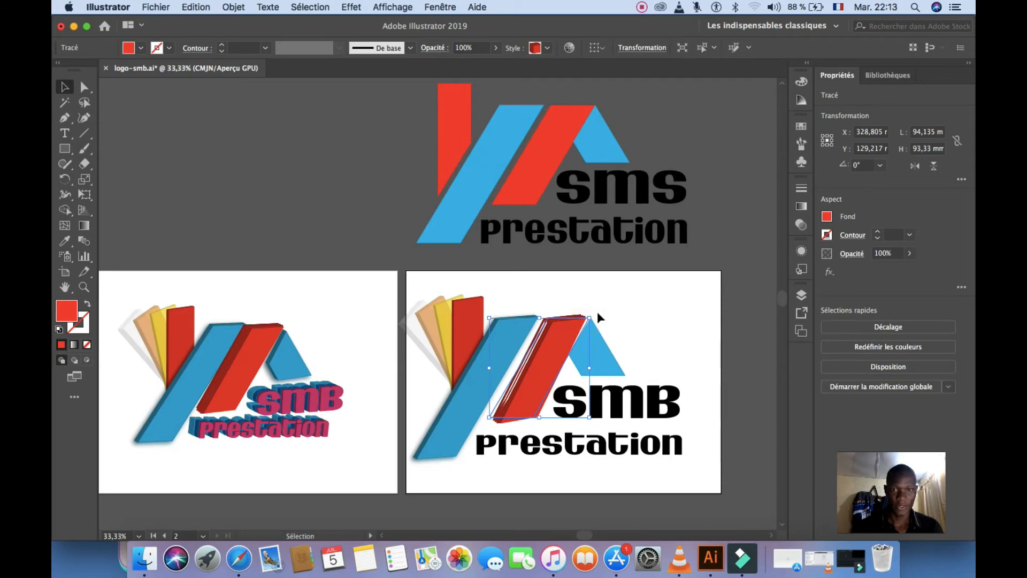
{"action": "left_click_drag", "start_coordinate": [593, 314], "coordinate": [599, 320]}
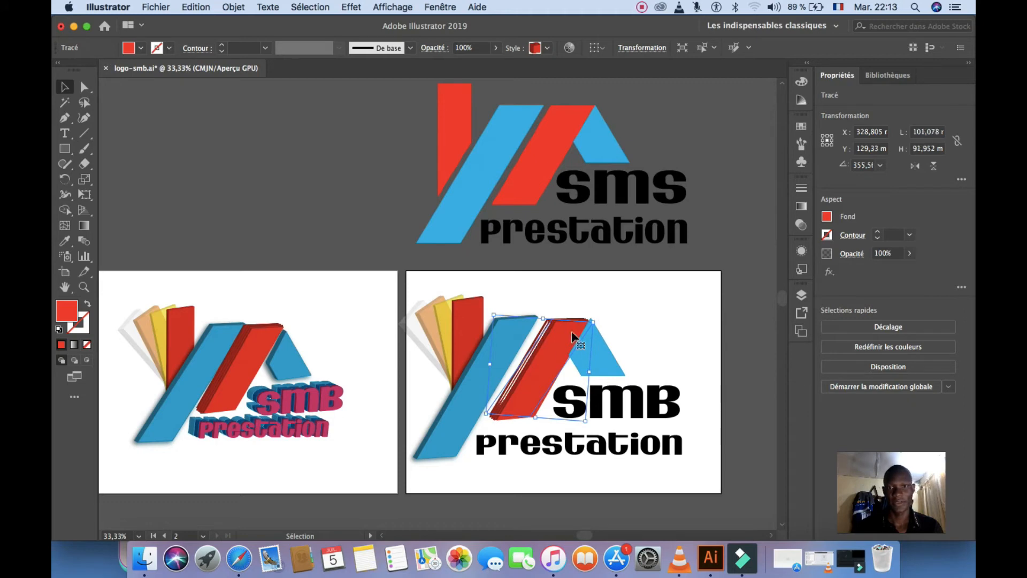
{"action": "left_click_drag", "start_coordinate": [556, 353], "coordinate": [583, 348]}
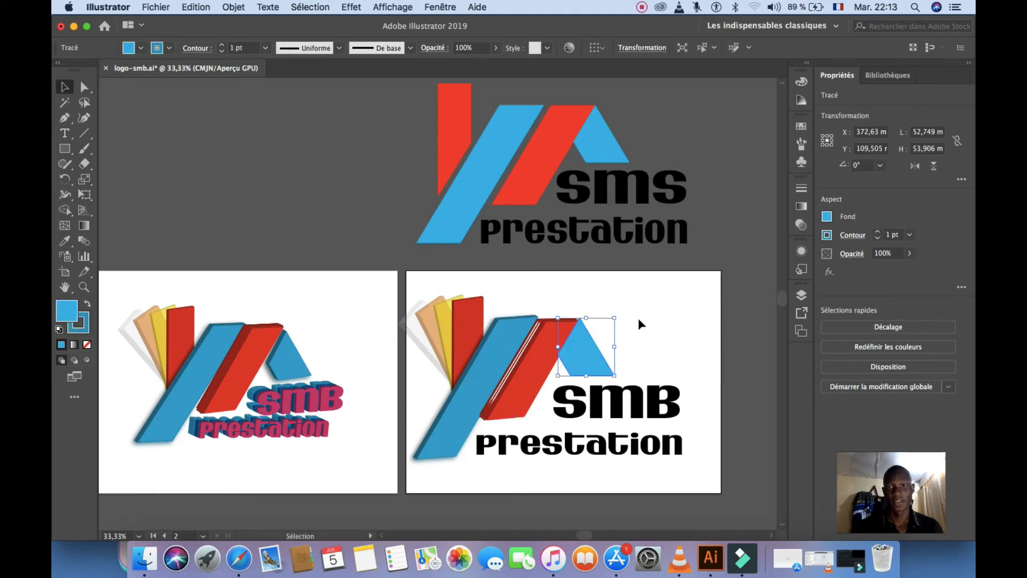
{"action": "left_click", "coordinate": [637, 317]}
Step: Apply the blue Effet 3D 1 graphic style to the small light blue roof shape
{"action": "left_click", "coordinate": [593, 353]}
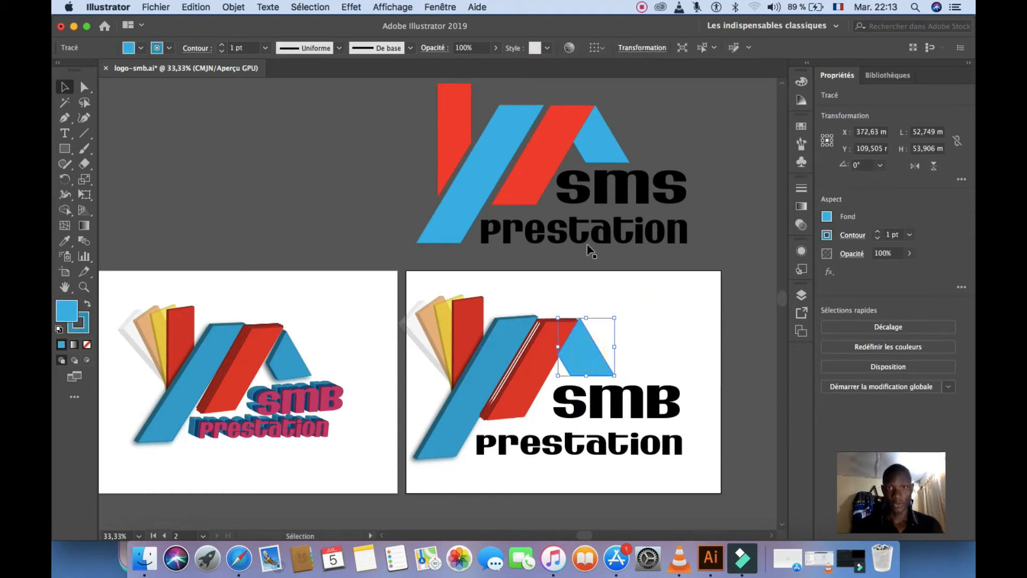
{"action": "left_click", "coordinate": [547, 47]}
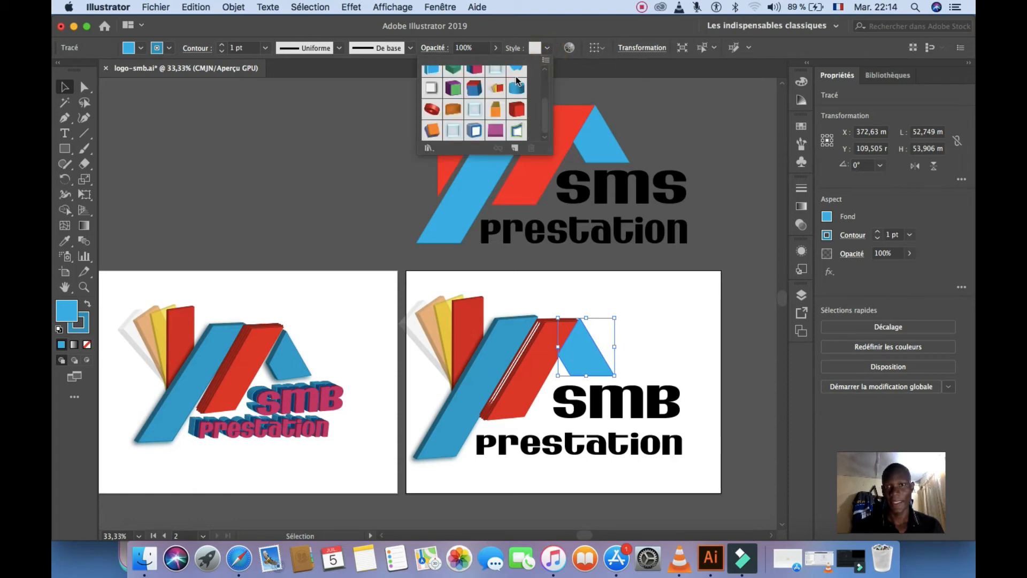
{"action": "scroll", "coordinate": [518, 87], "scroll_direction": "up", "scroll_amount": 3}
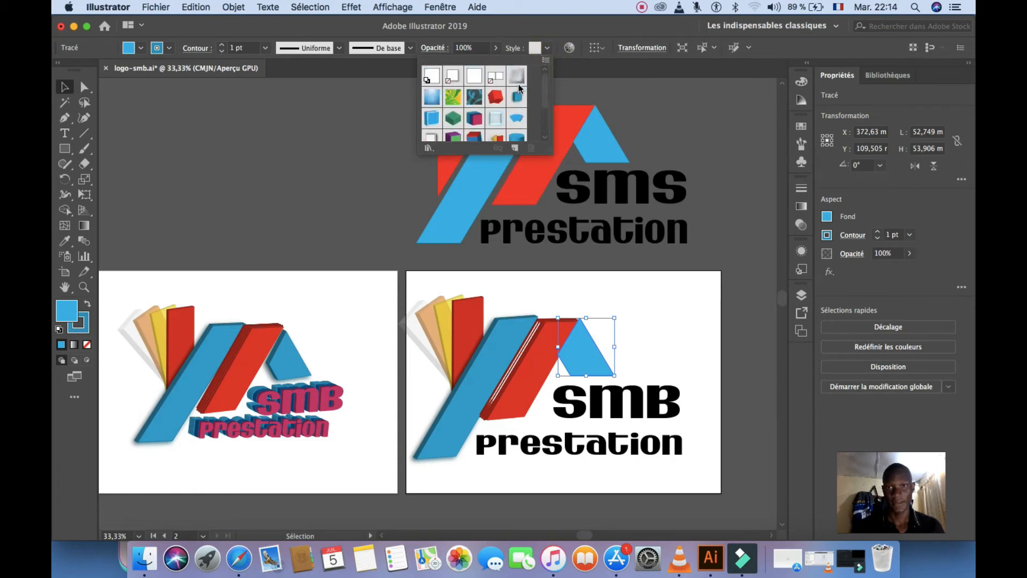
{"action": "left_click", "coordinate": [517, 98]}
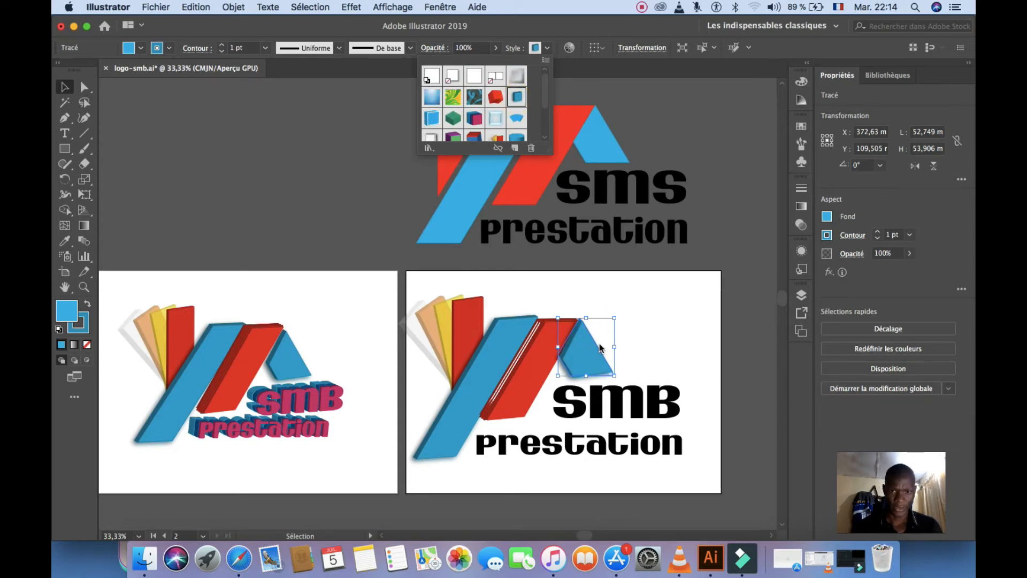
{"action": "left_click", "coordinate": [614, 289]}
{"action": "left_click", "coordinate": [597, 290]}
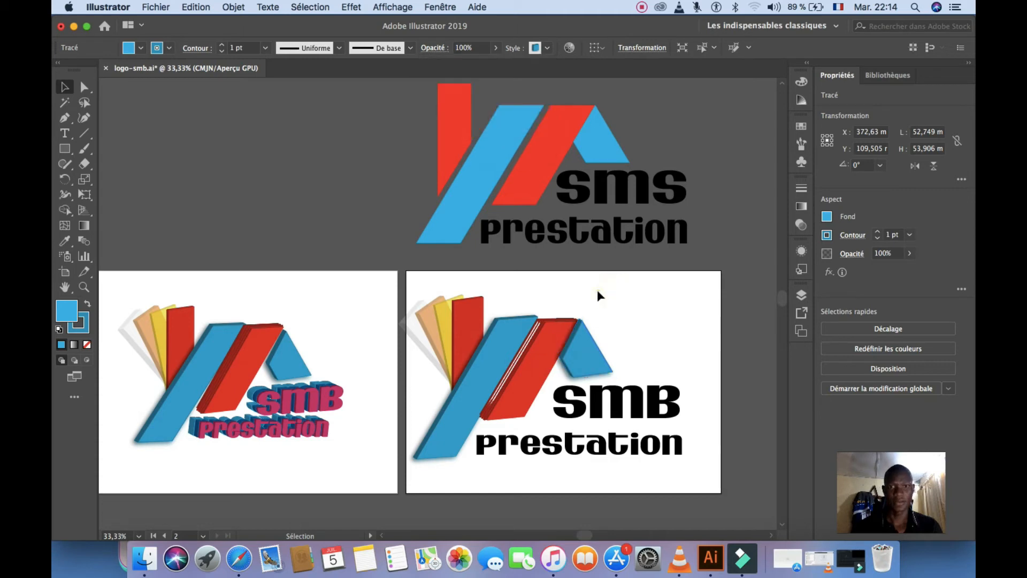
Step: Change the stacking order of the red slanted bar relative to the neighbouring logo shapes and deselect it
{"action": "left_click", "coordinate": [542, 367]}
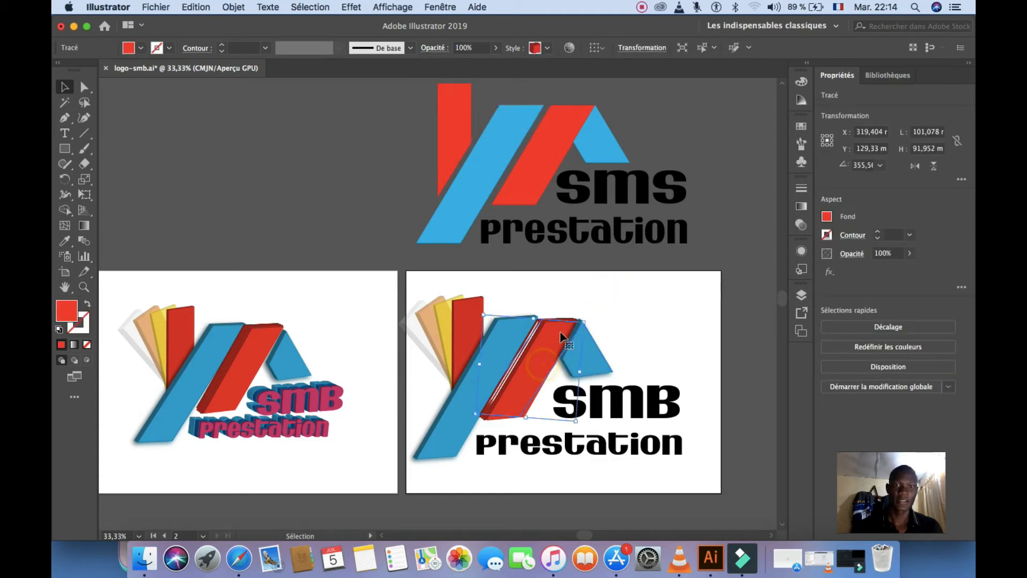
{"action": "left_click", "coordinate": [541, 361]}
{"action": "right_click", "coordinate": [541, 363]}
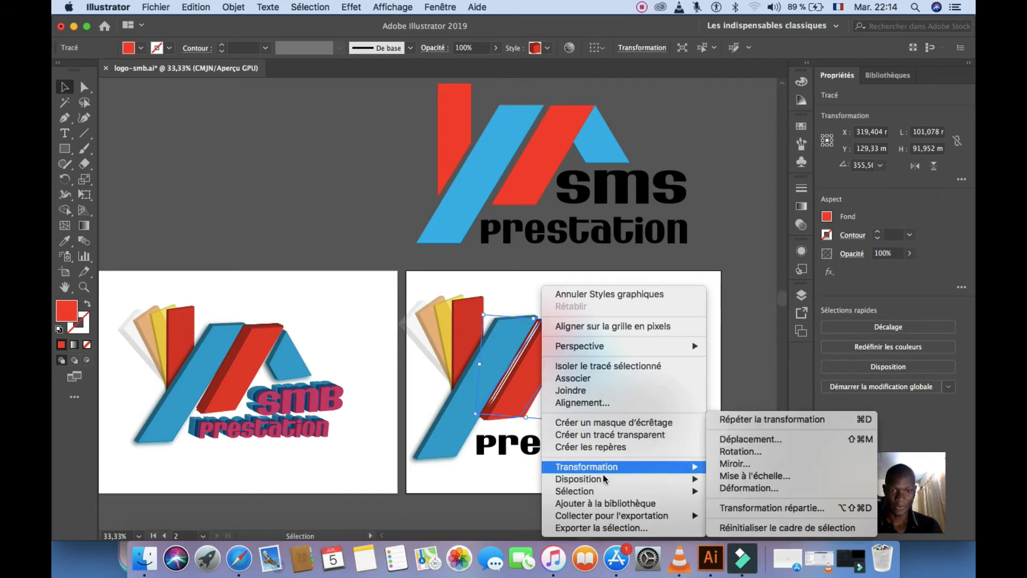
{"action": "mouse_move", "coordinate": [607, 480]}
{"action": "left_click", "coordinate": [753, 470]}
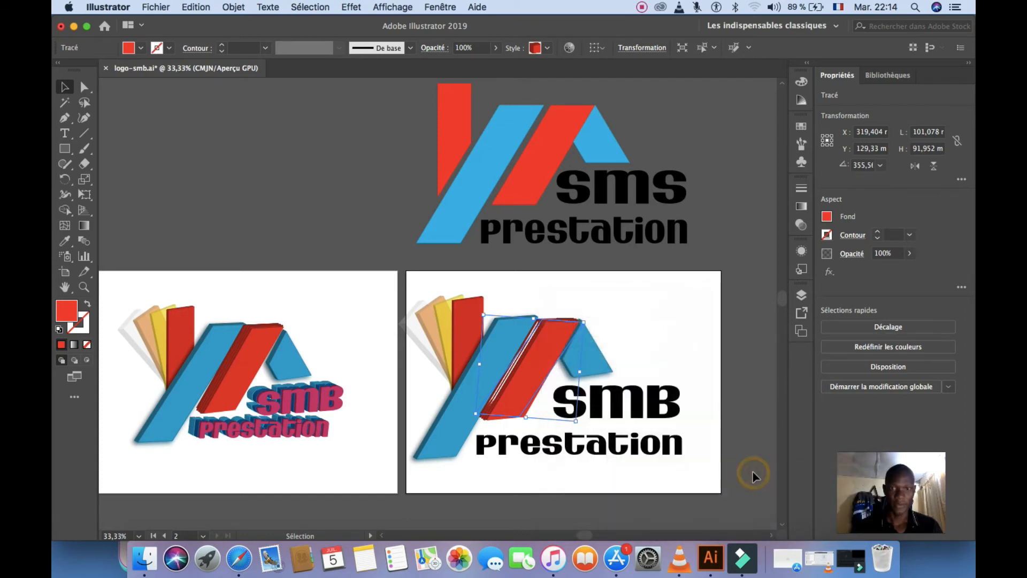
{"action": "left_click", "coordinate": [695, 318]}
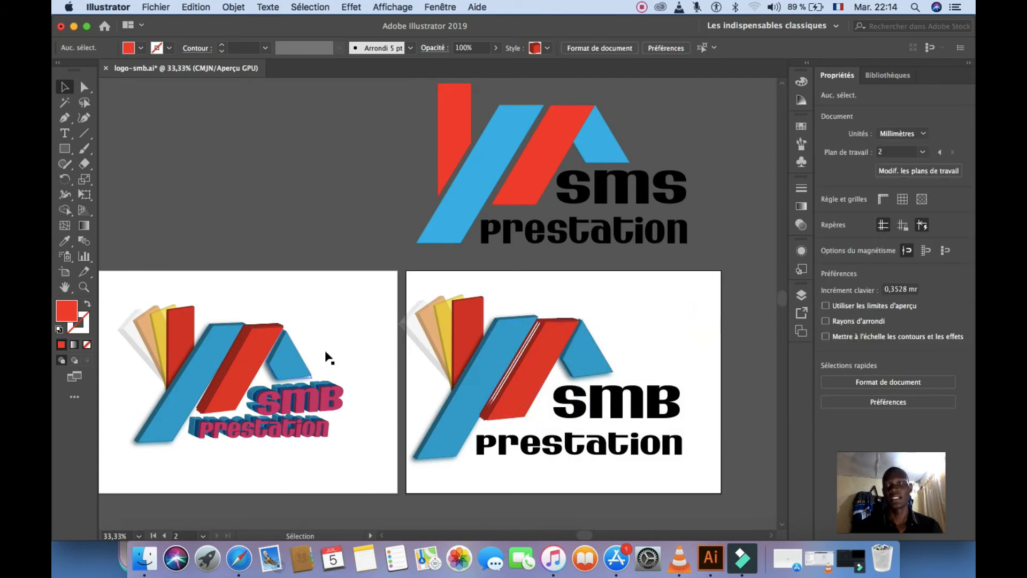
Step: Open the Effets 3D graphic style library and place it beside the flat original logo, clear of the SMB artboard
{"action": "left_click", "coordinate": [651, 406]}
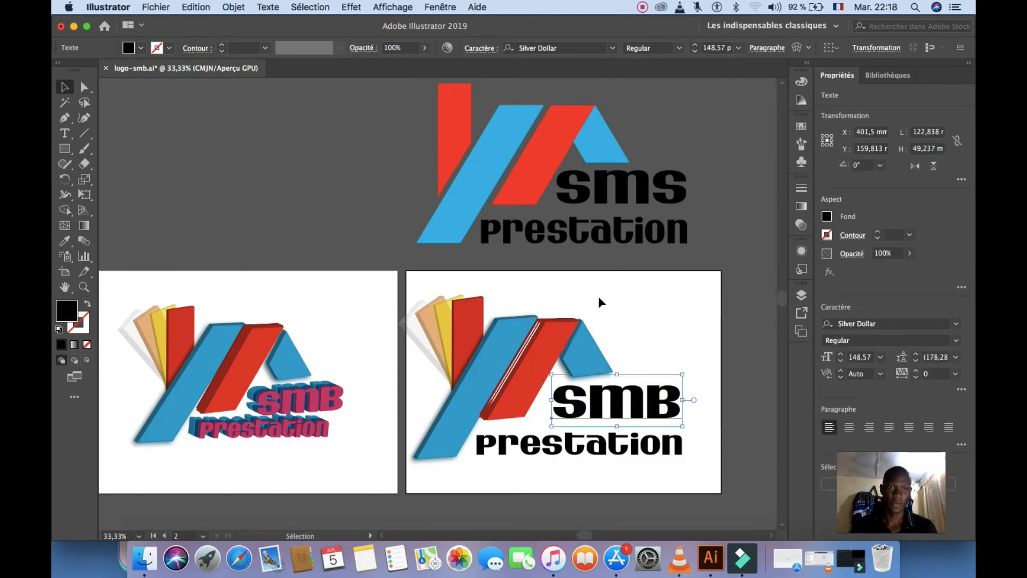
{"action": "left_click", "coordinate": [577, 352]}
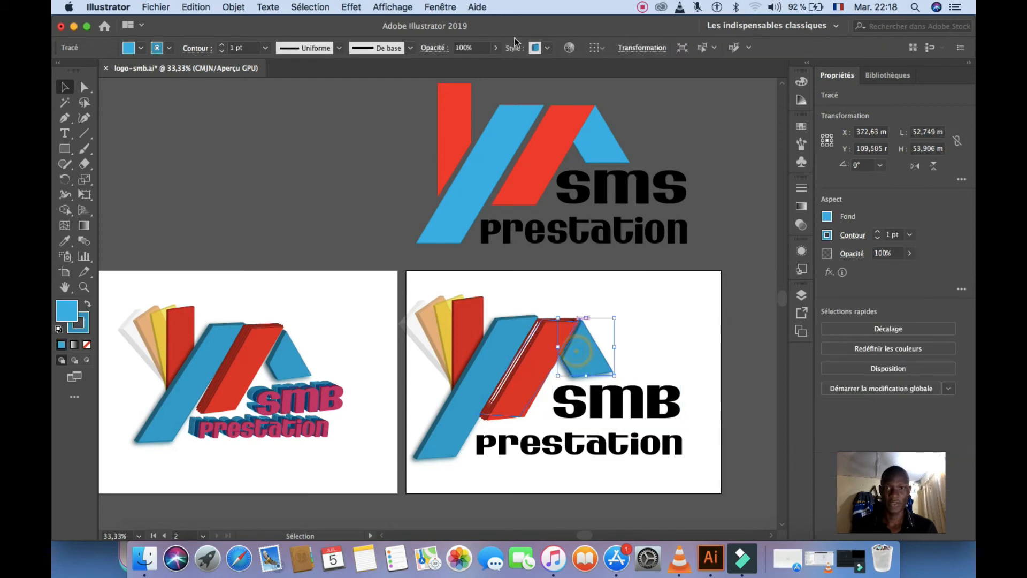
{"action": "left_click", "coordinate": [548, 47]}
{"action": "left_click", "coordinate": [428, 147]}
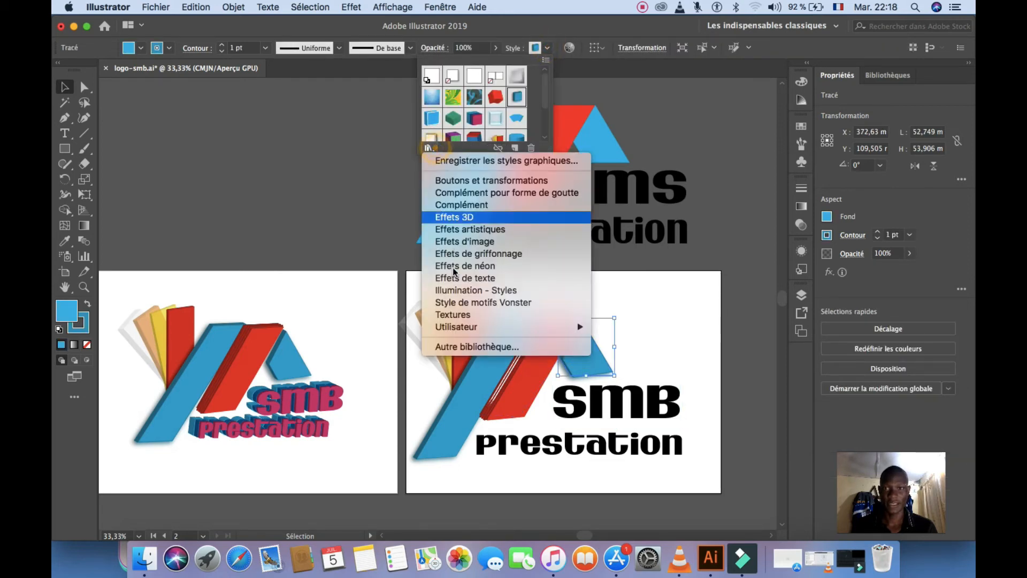
{"action": "left_click", "coordinate": [469, 216]}
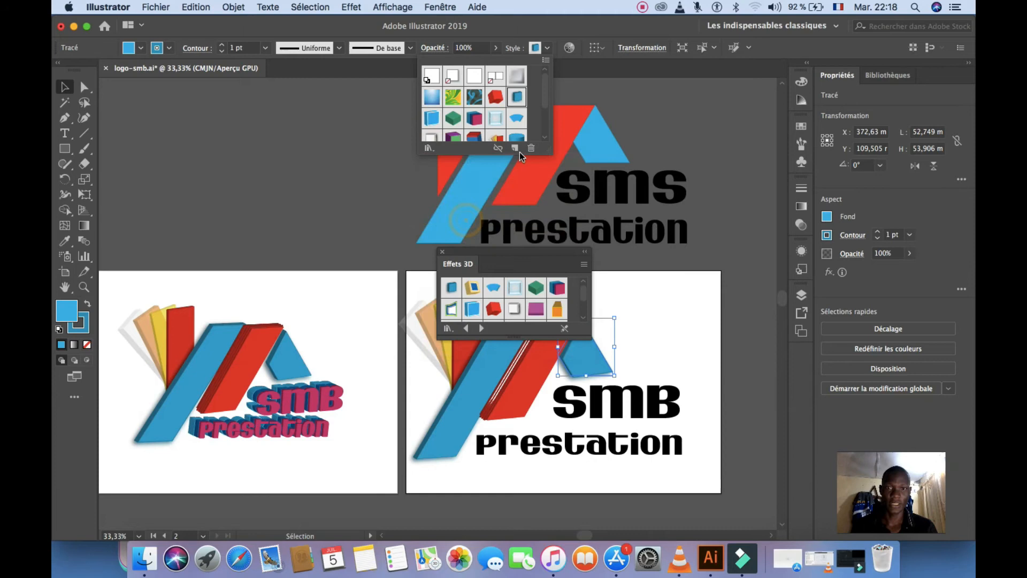
{"action": "left_click", "coordinate": [503, 249]}
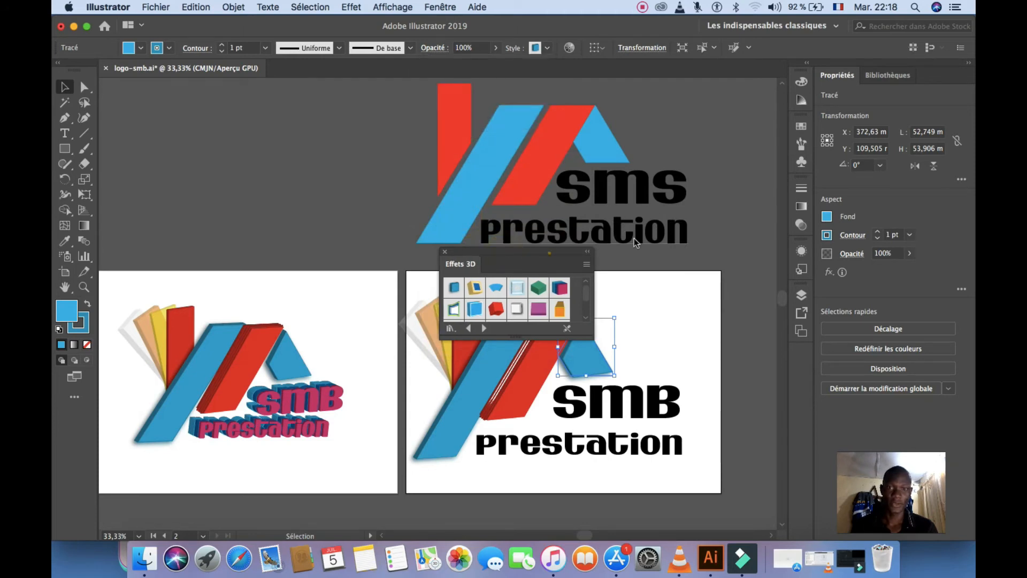
{"action": "left_click_drag", "start_coordinate": [553, 256], "coordinate": [751, 132]}
Step: Try the red Effet 3D 9 and purple extruded styles on the SMB text and settle on the pink-and-blue block style
{"action": "left_click", "coordinate": [637, 402]}
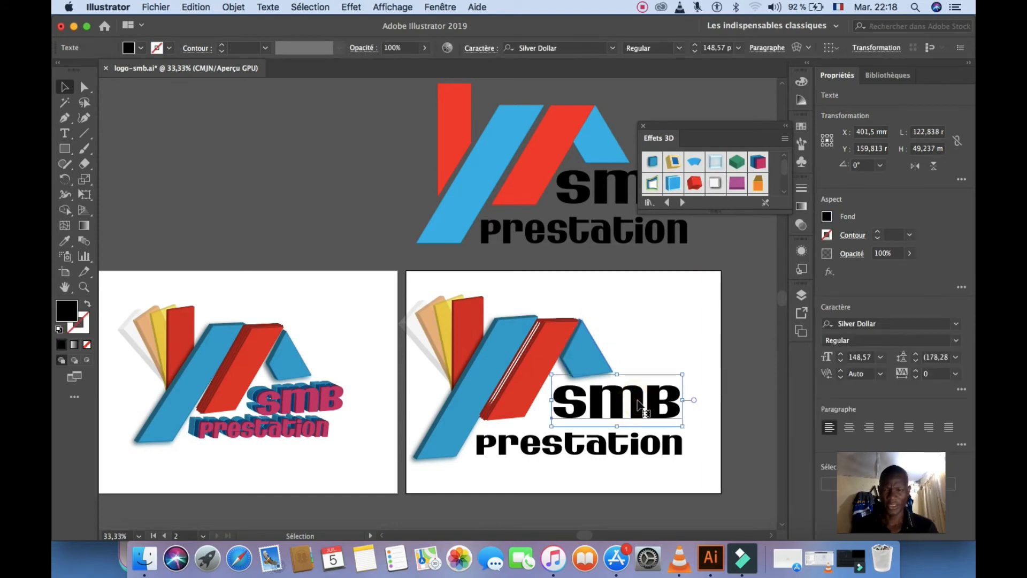
{"action": "left_click", "coordinate": [694, 183]}
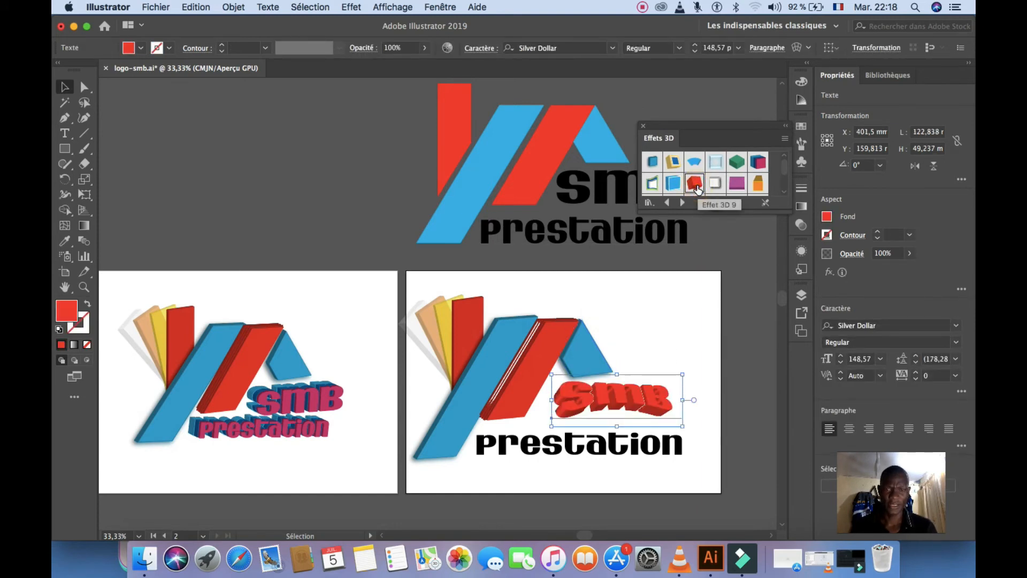
{"action": "left_click", "coordinate": [736, 183]}
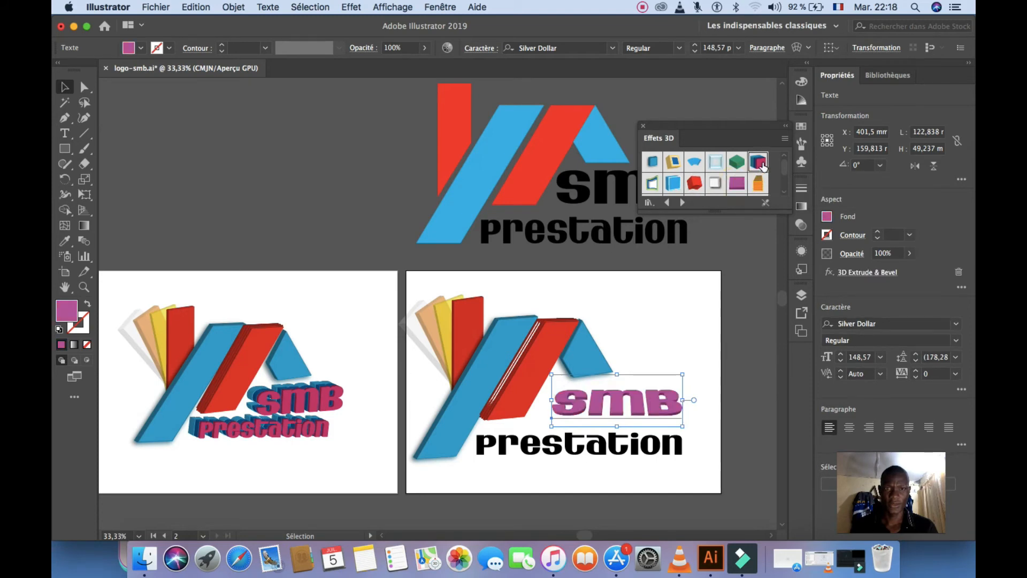
{"action": "left_click", "coordinate": [758, 161]}
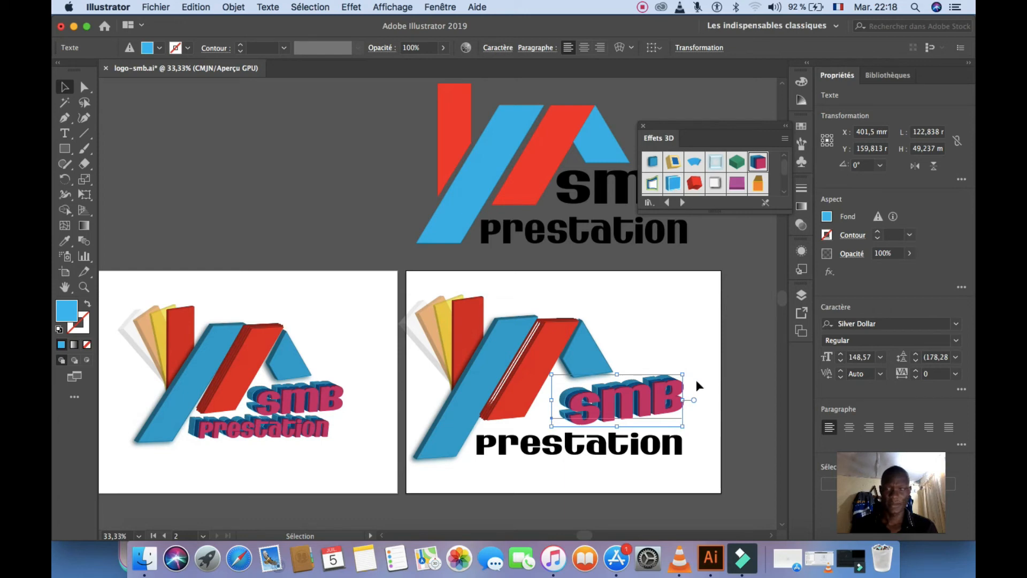
Step: Shift the SMB text about 13 mm to the left and rotate it about 1° clockwise
{"action": "left_click_drag", "start_coordinate": [675, 390], "coordinate": [663, 390]}
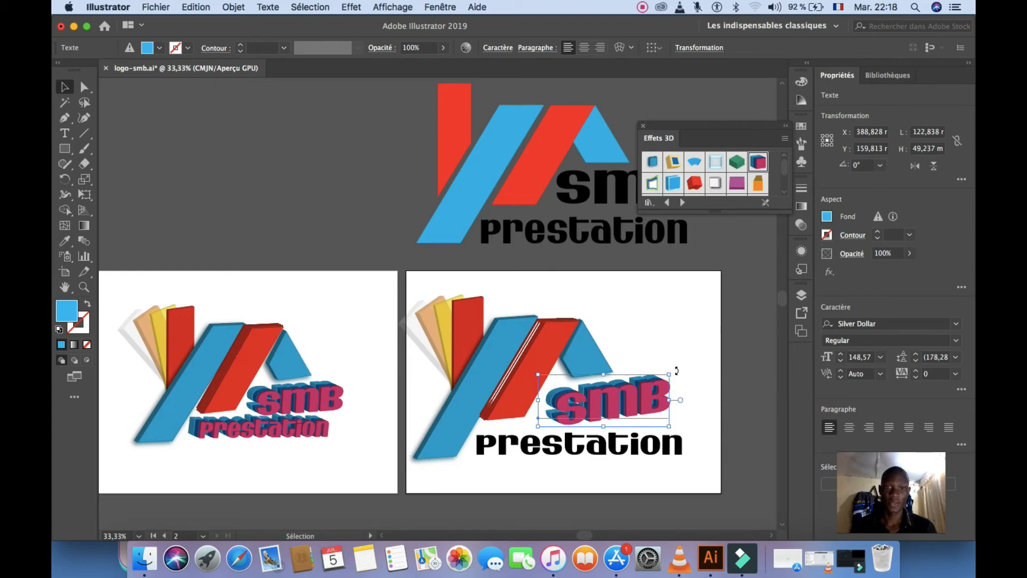
{"action": "left_click_drag", "start_coordinate": [676, 370], "coordinate": [674, 373]}
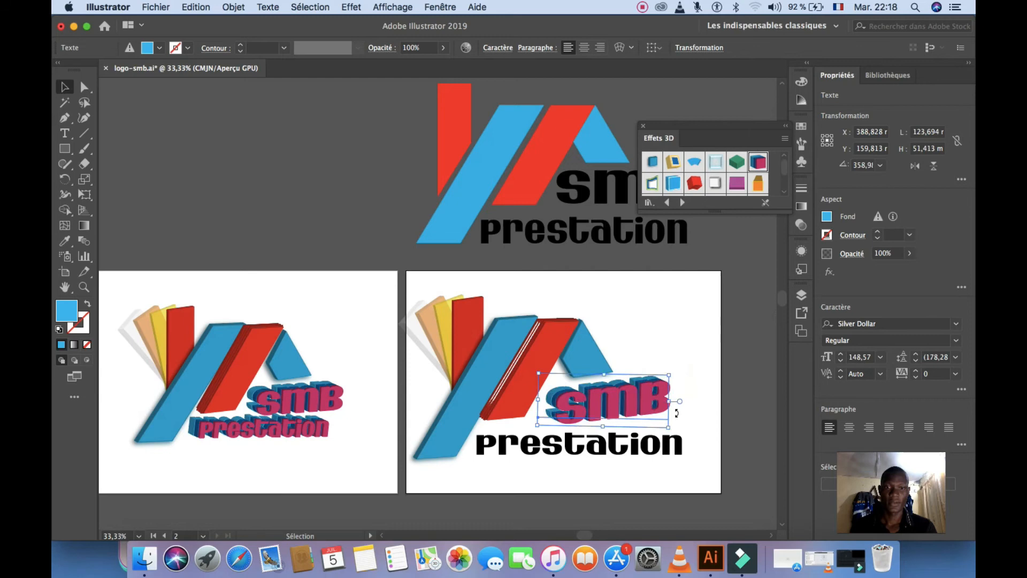
Step: Give the prestation text the pink-and-blue 3D block style, and reposition it under SMB with a rotation of about 4.7° clockwise
{"action": "left_click", "coordinate": [671, 450]}
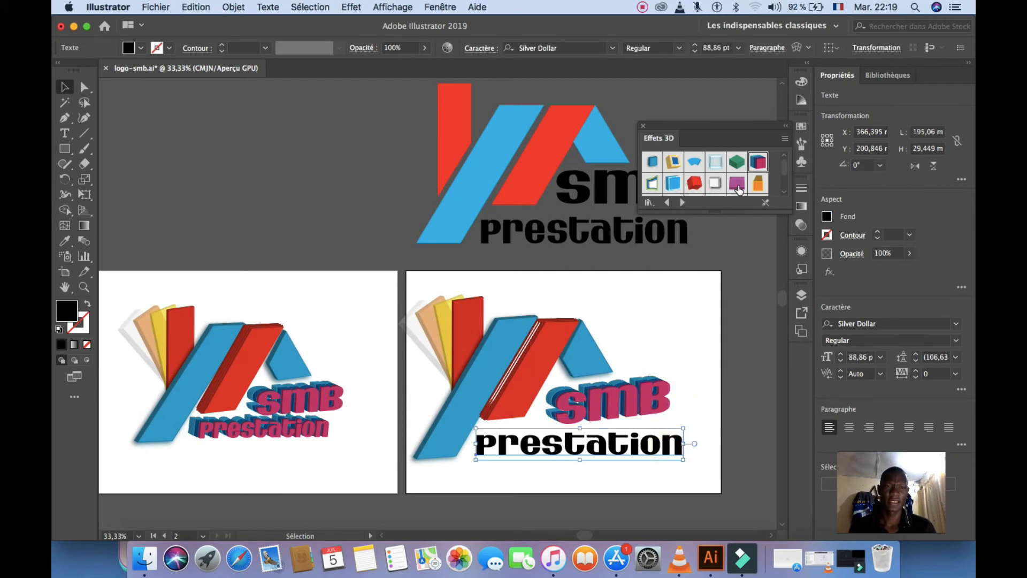
{"action": "left_click", "coordinate": [757, 163]}
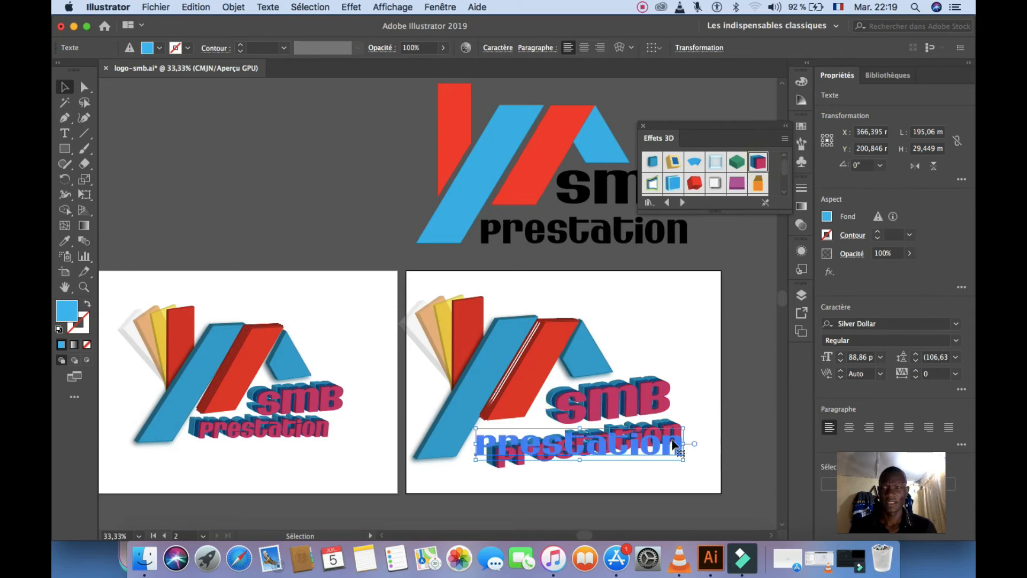
{"action": "left_click_drag", "start_coordinate": [691, 427], "coordinate": [646, 447]}
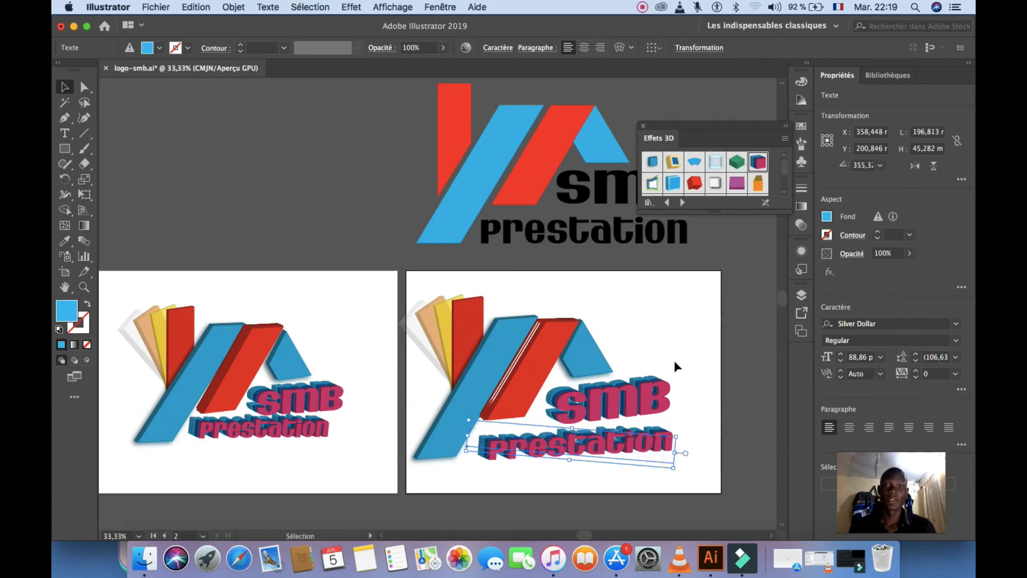
{"action": "left_click", "coordinate": [676, 360]}
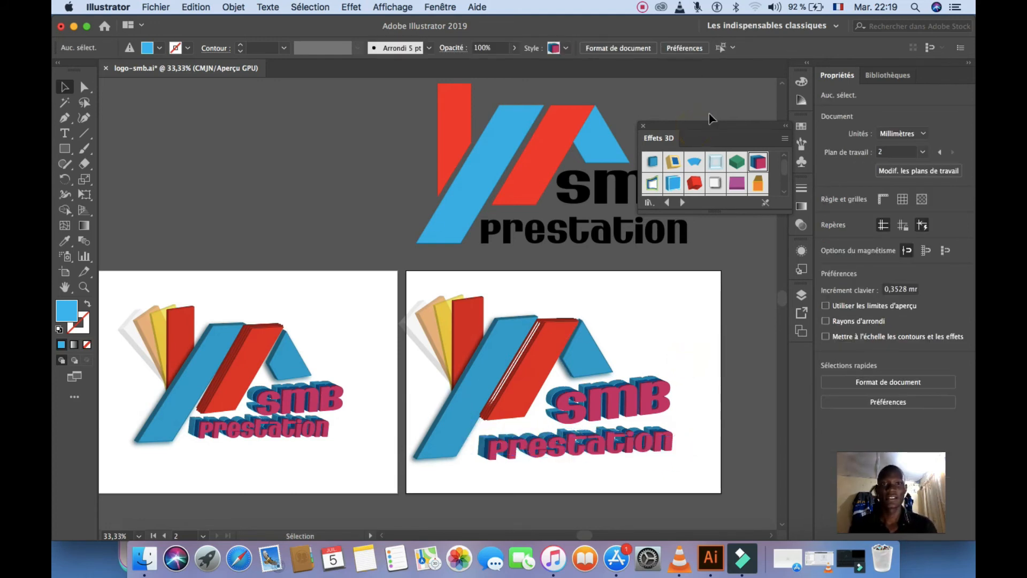
Step: Move the Effets 3D library farther from the flat original logo and minimise the document window
{"action": "left_click_drag", "start_coordinate": [695, 129], "coordinate": [710, 88]}
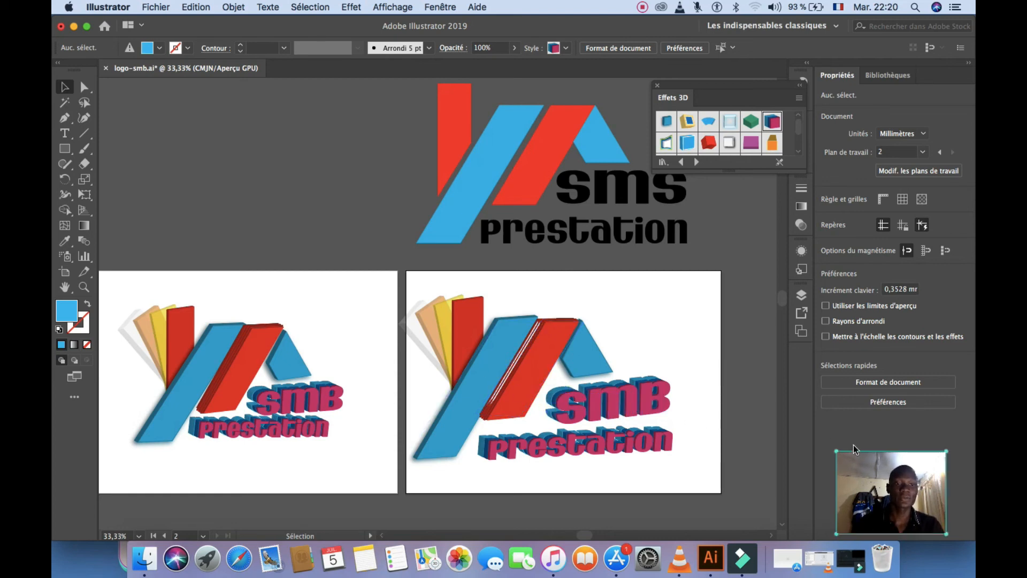
{"action": "left_click_drag", "start_coordinate": [836, 451], "coordinate": [690, 352]}
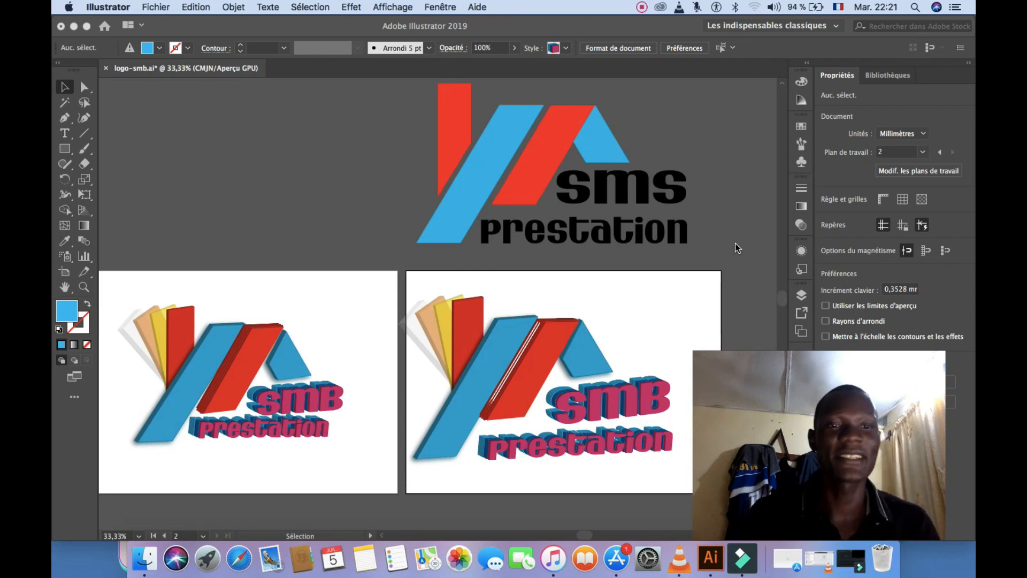
{"action": "left_click", "coordinate": [76, 26]}
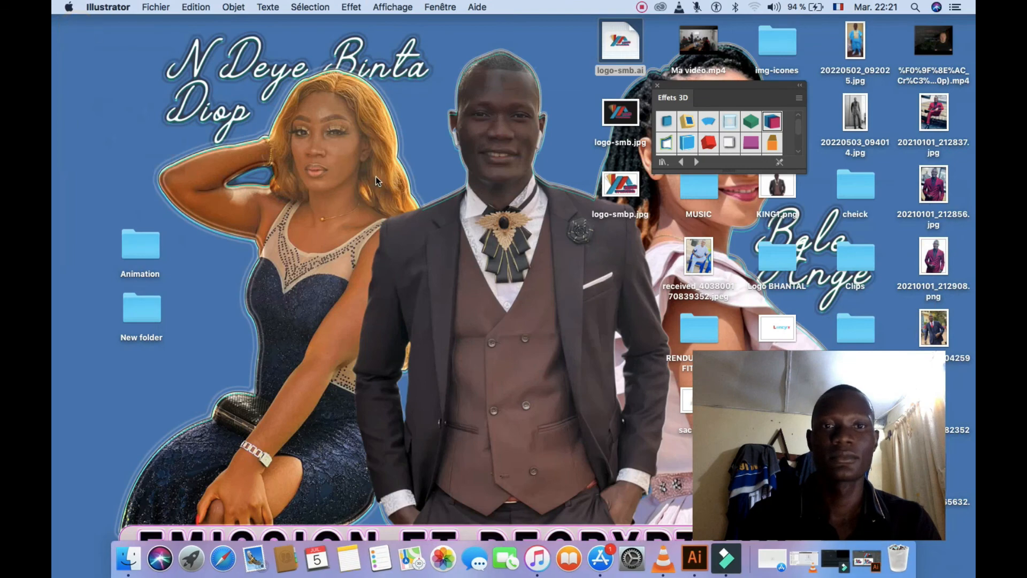